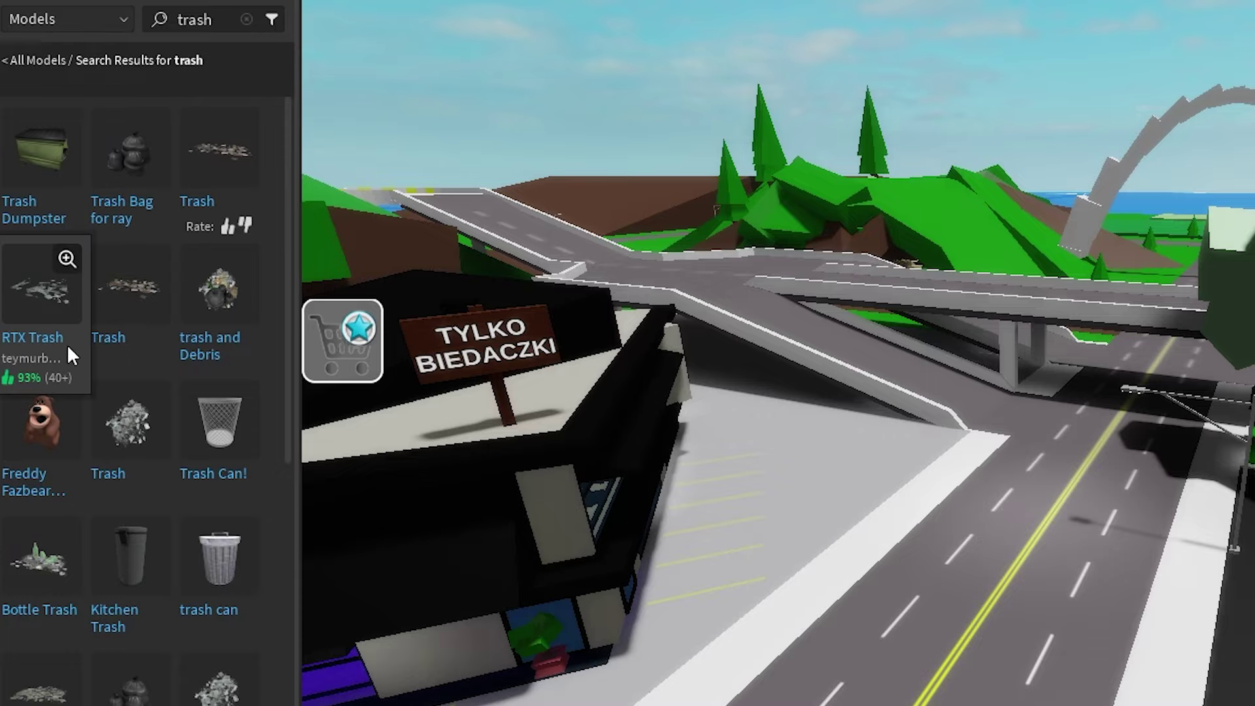
Step: Insert the RTX Trash model from the search results and place it on the parking lot in front of the black building
left_click(21, 306)
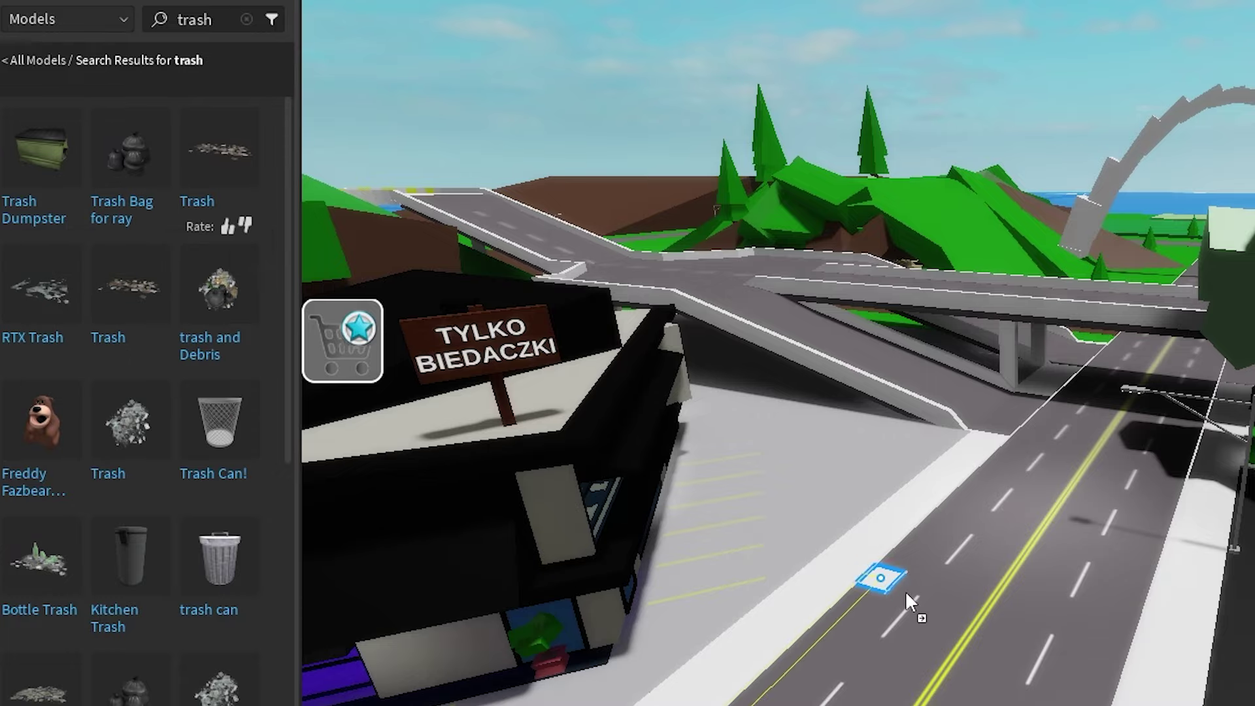
right_click_drag(961, 609, 939, 532)
scroll(939, 532, "up", 6)
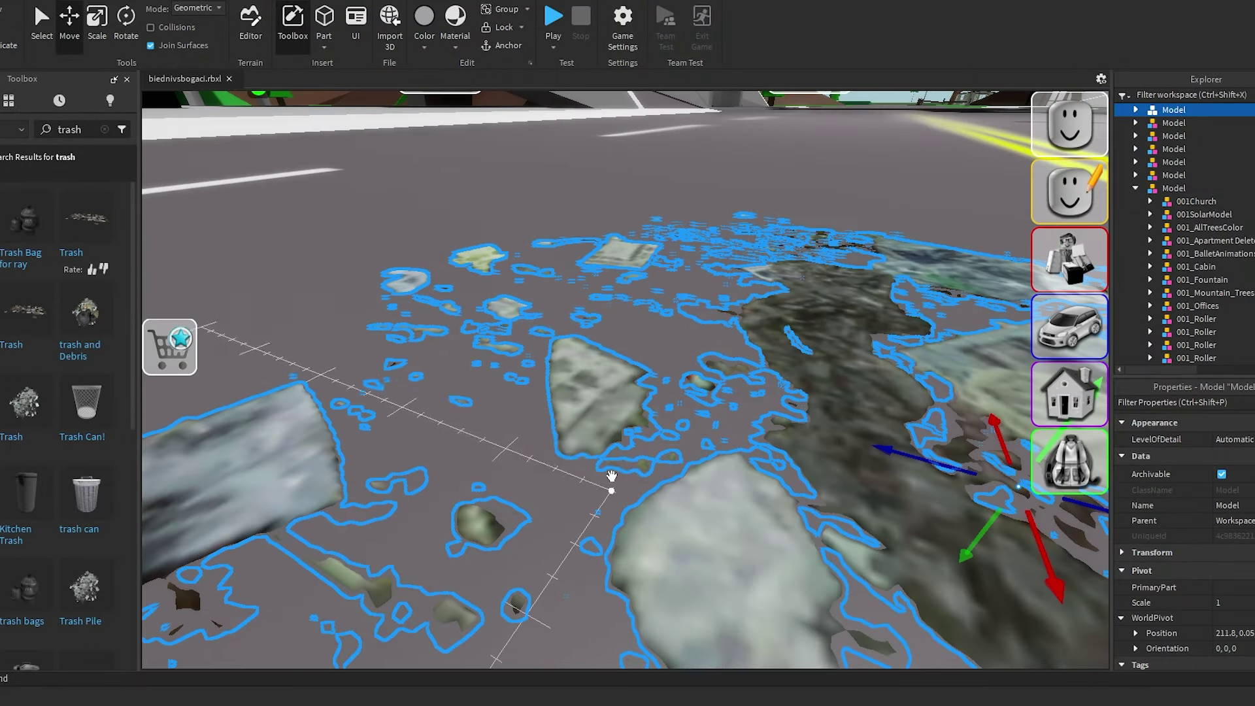
scroll(993, 540, "down", 2)
left_click_drag(655, 445, 340, 333)
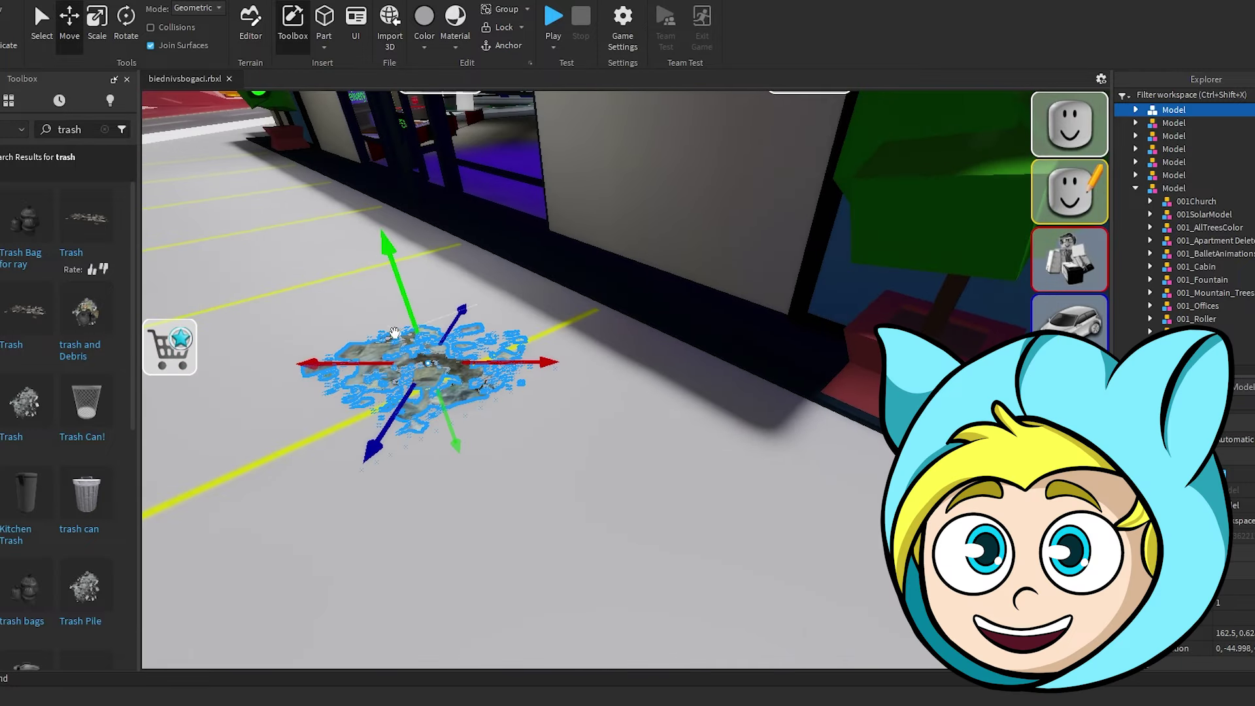
scroll(134, 375, "down", 2)
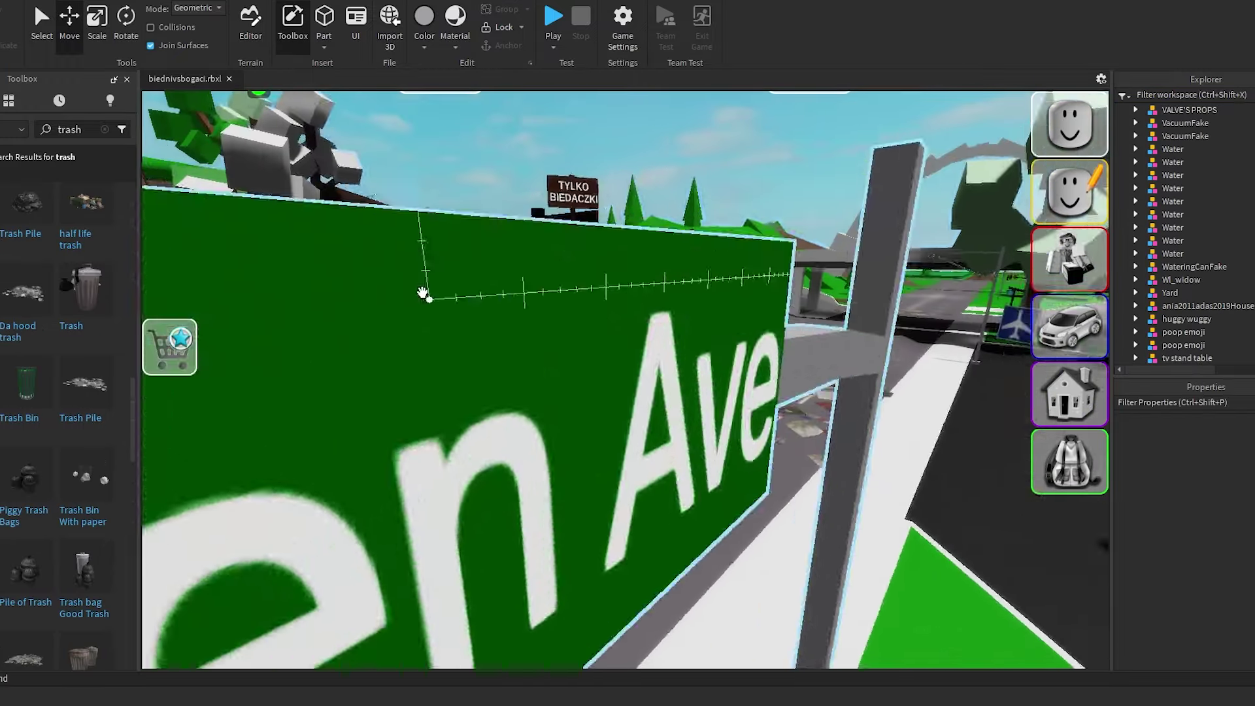
Step: Select the light wall panels around the black TYLKO BIEDACZKI building together and recolor them rusty orange-brown
key("w")
right_click_drag(422, 293, 430, 292)
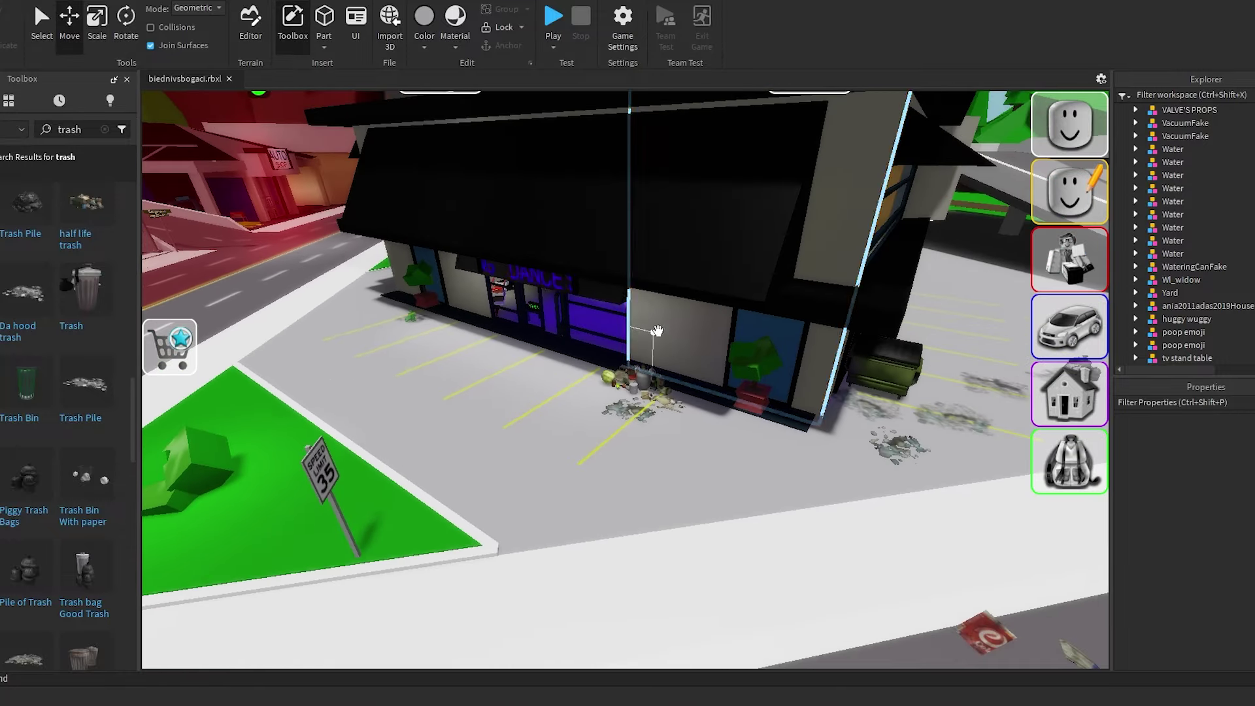
left_click(611, 327)
key("w")
right_click_drag(611, 327, 613, 330)
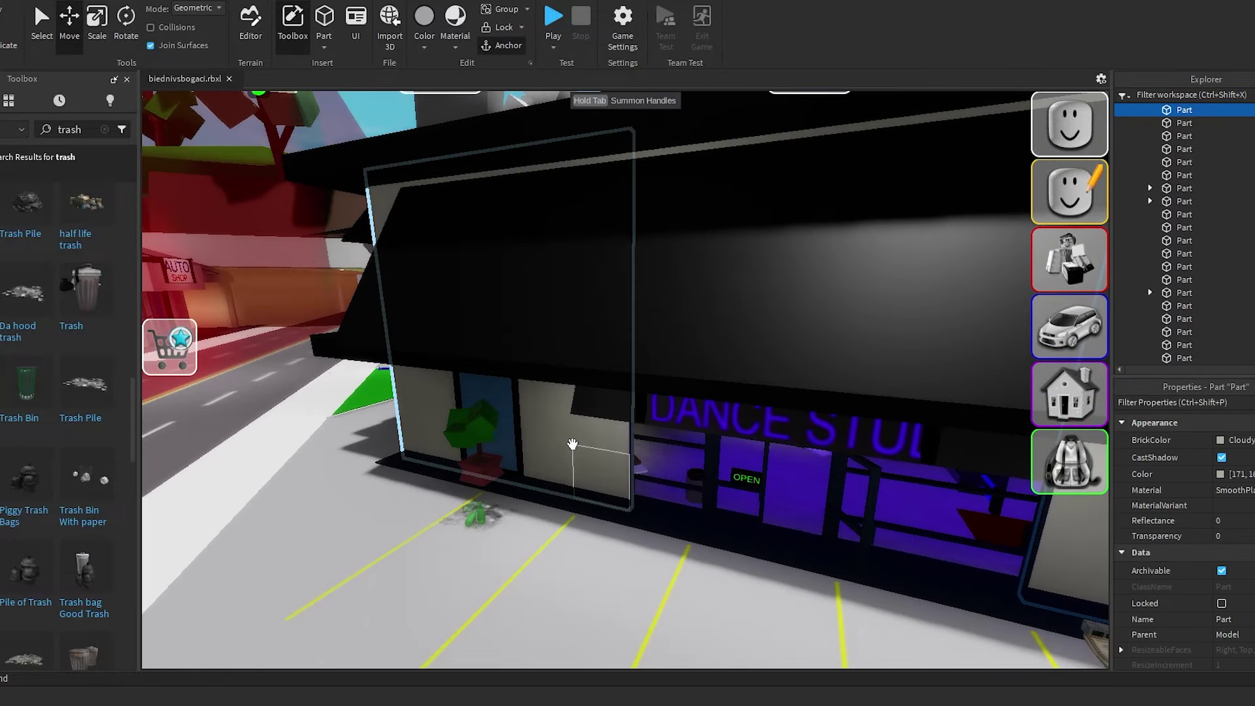
left_click(571, 443, "ctrl")
right_click_drag(573, 419, 574, 417)
key("a")
key("w")
right_click_drag(390, 501, 392, 501)
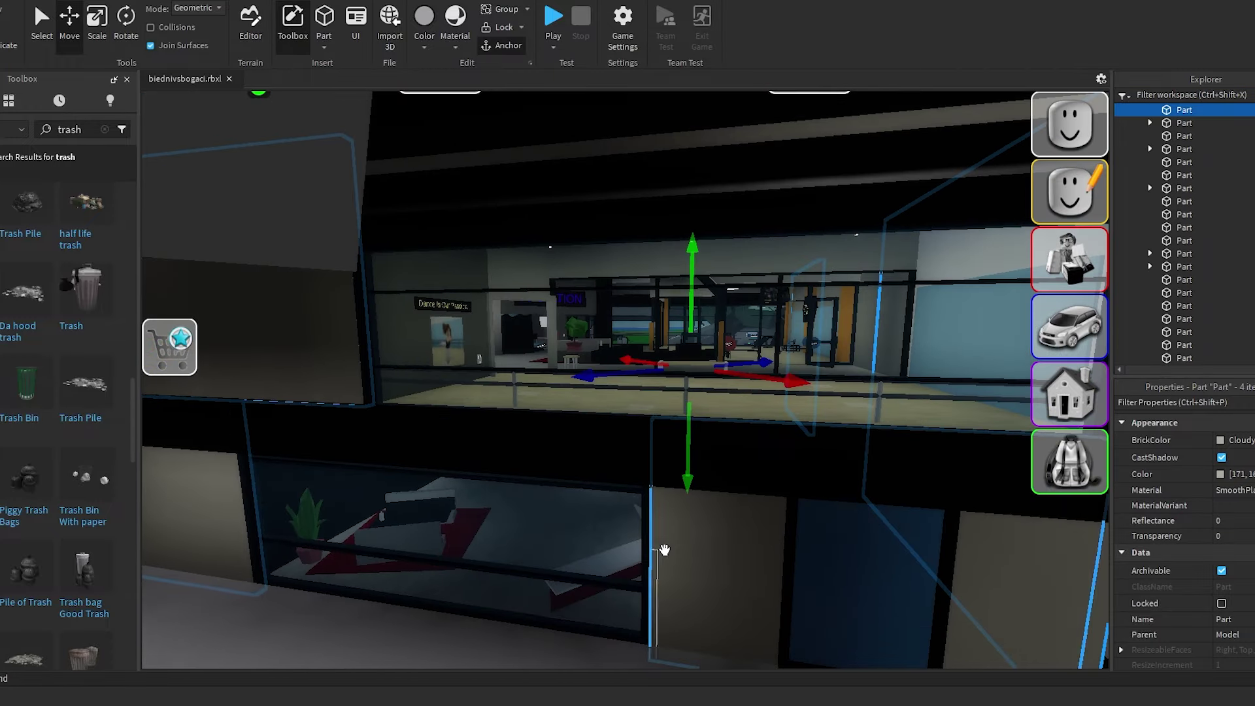
left_click(665, 549, "ctrl")
key("s")
right_click_drag(686, 530, 686, 529)
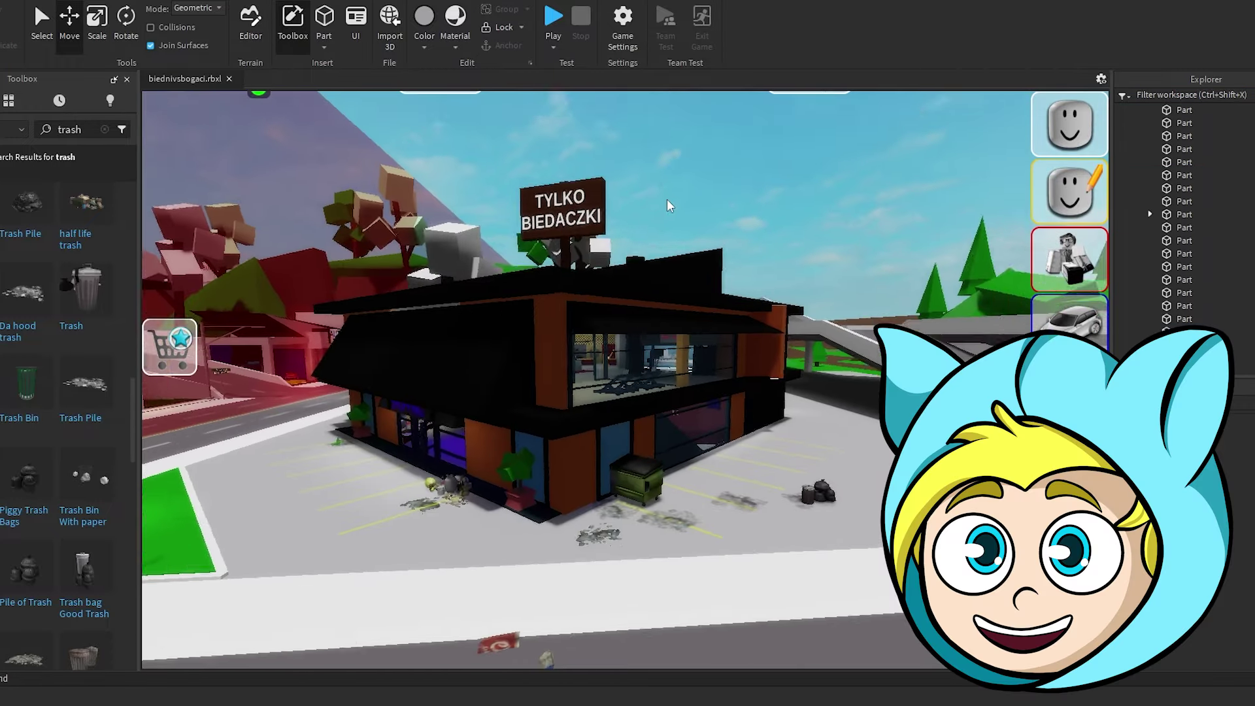
Step: Delete the large upper-floor window glass in front of the gym
key("w")
key("d")
right_click_drag(667, 198, 664, 199)
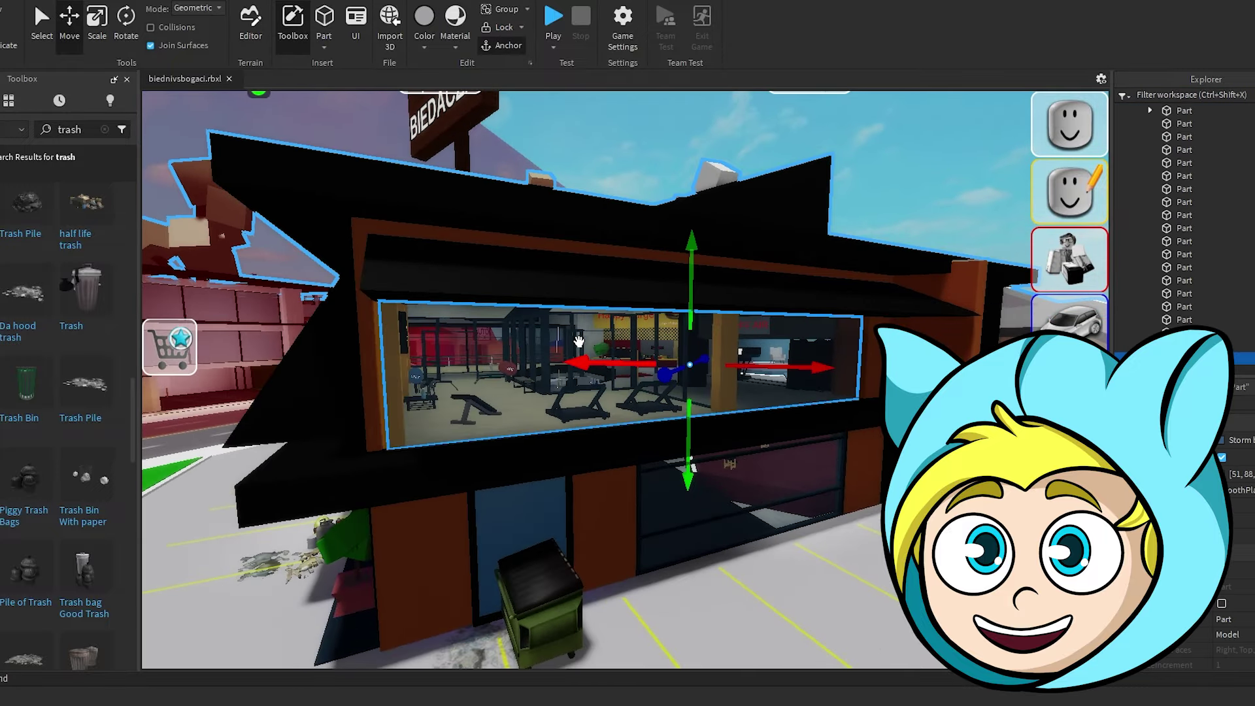
scroll(673, 273, "up", 10)
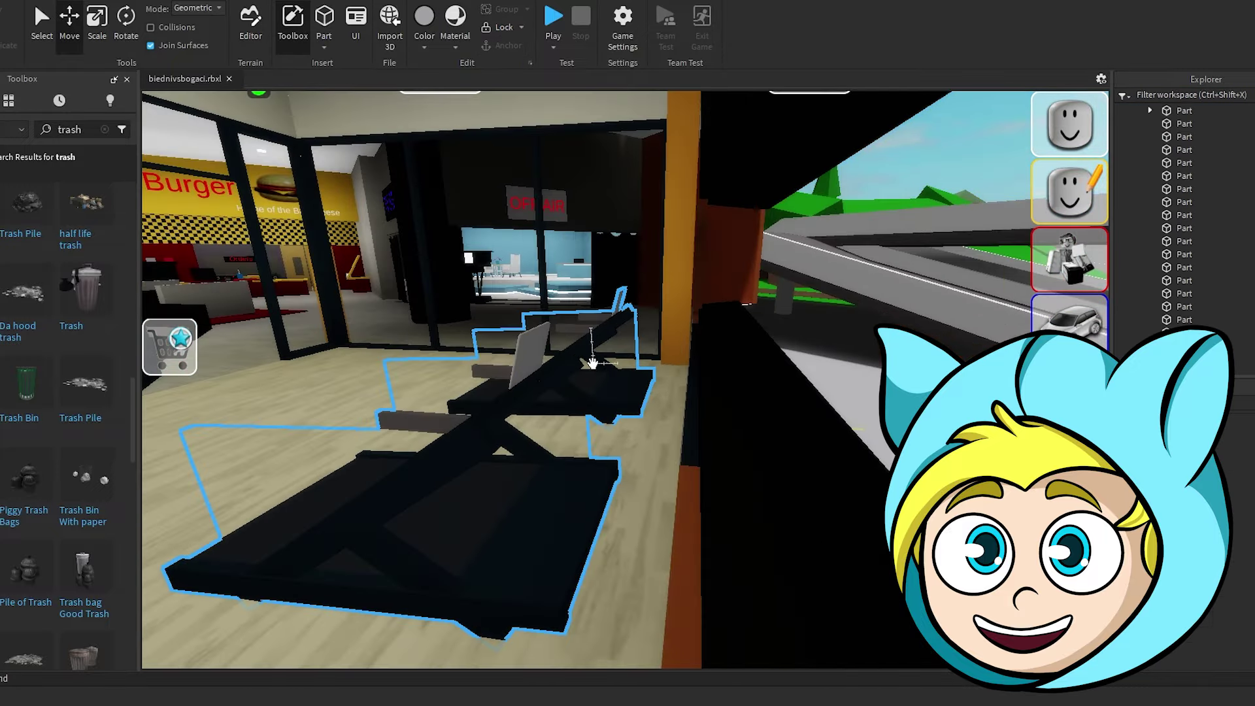
Step: Select gym and window pieces inside the building individually and rotate the window frame so it sits crooked
left_click(596, 353)
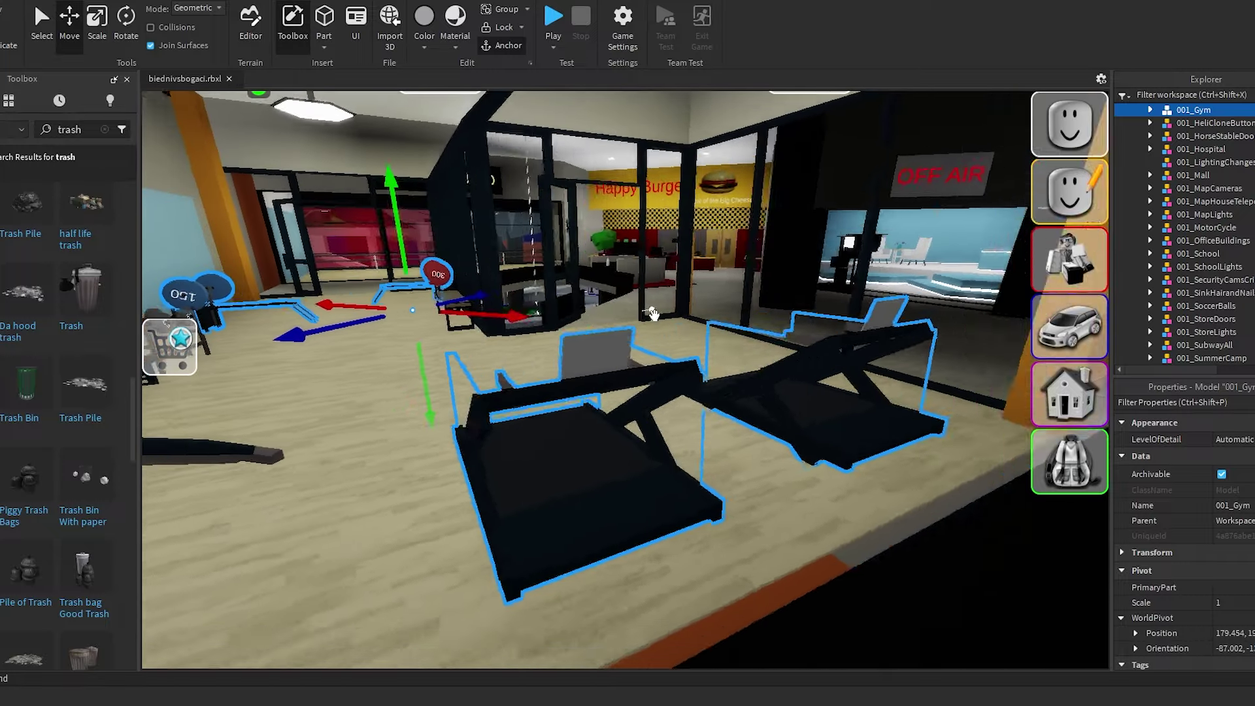
scroll(653, 314, "down", 3)
left_click(673, 374, "alt")
key("d")
right_click_drag(670, 294, 658, 294)
left_click(576, 288, "alt")
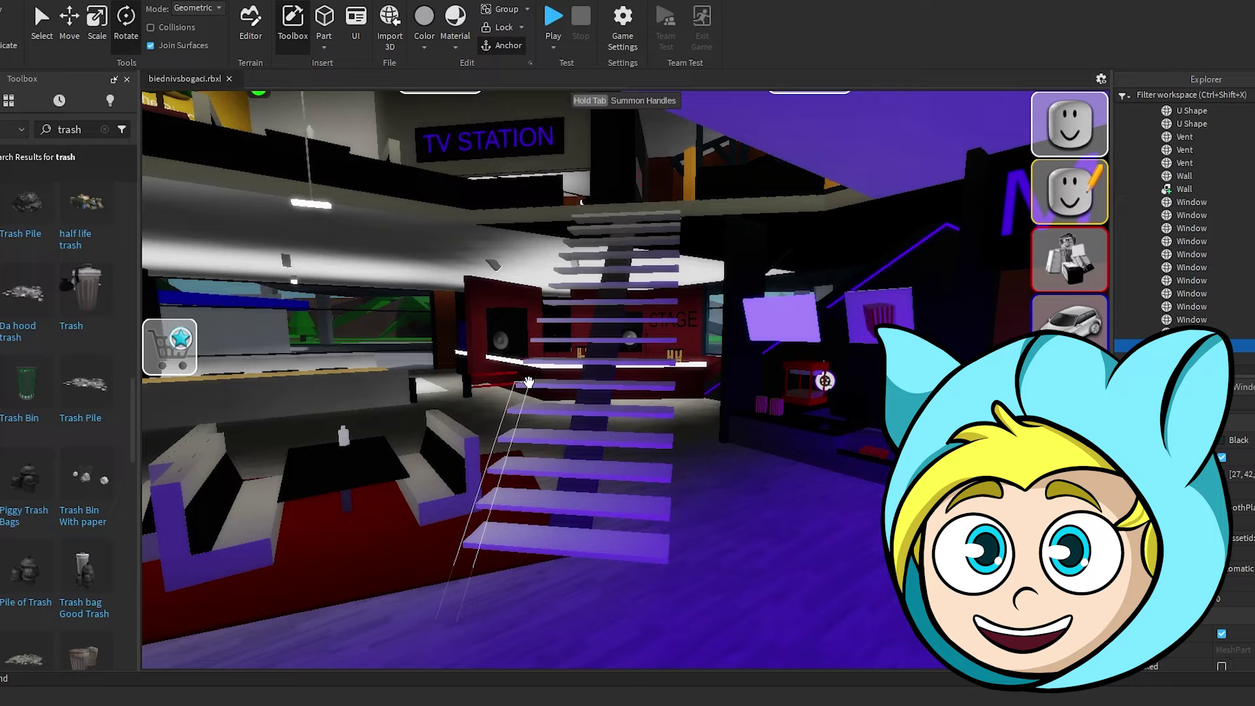
left_click(556, 180)
key("f")
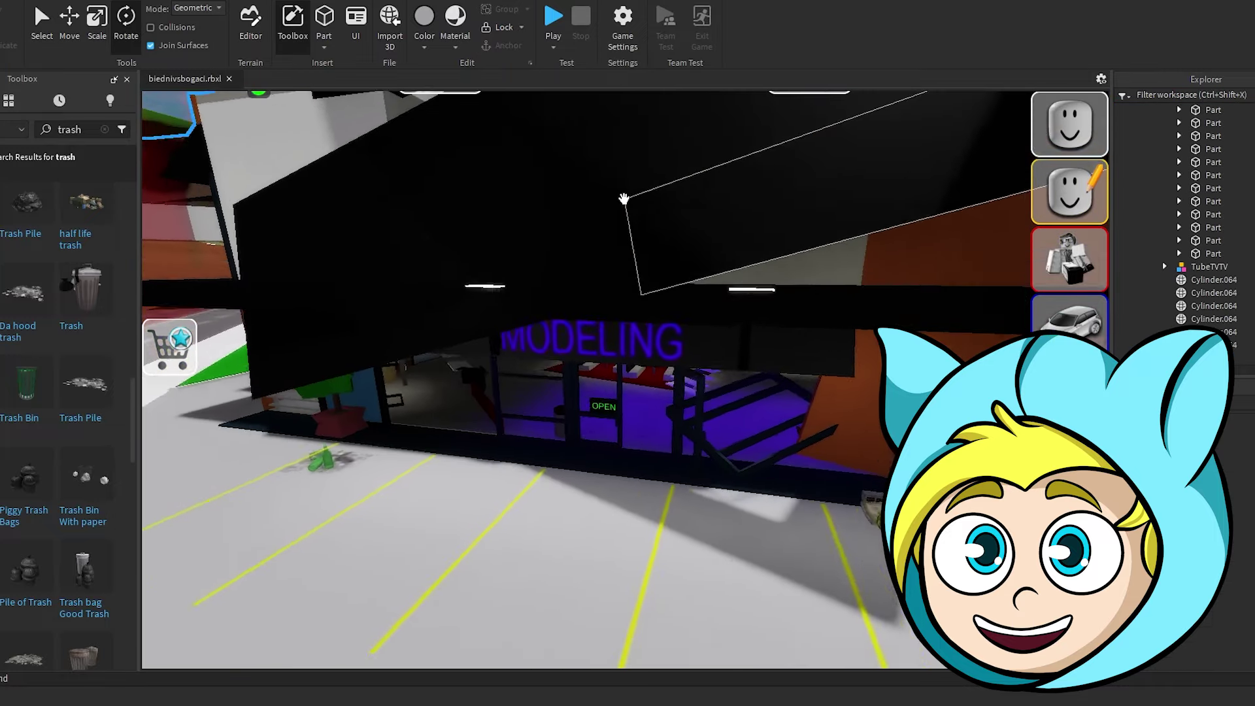
Step: Recolor the light walls of the TYLKO BOGACI grocery building yellow
key("w")
right_click_drag(624, 199, 625, 199)
key("a")
left_click_drag(624, 198, 464, 266)
right_click_drag(464, 266, 243, 186)
key("w")
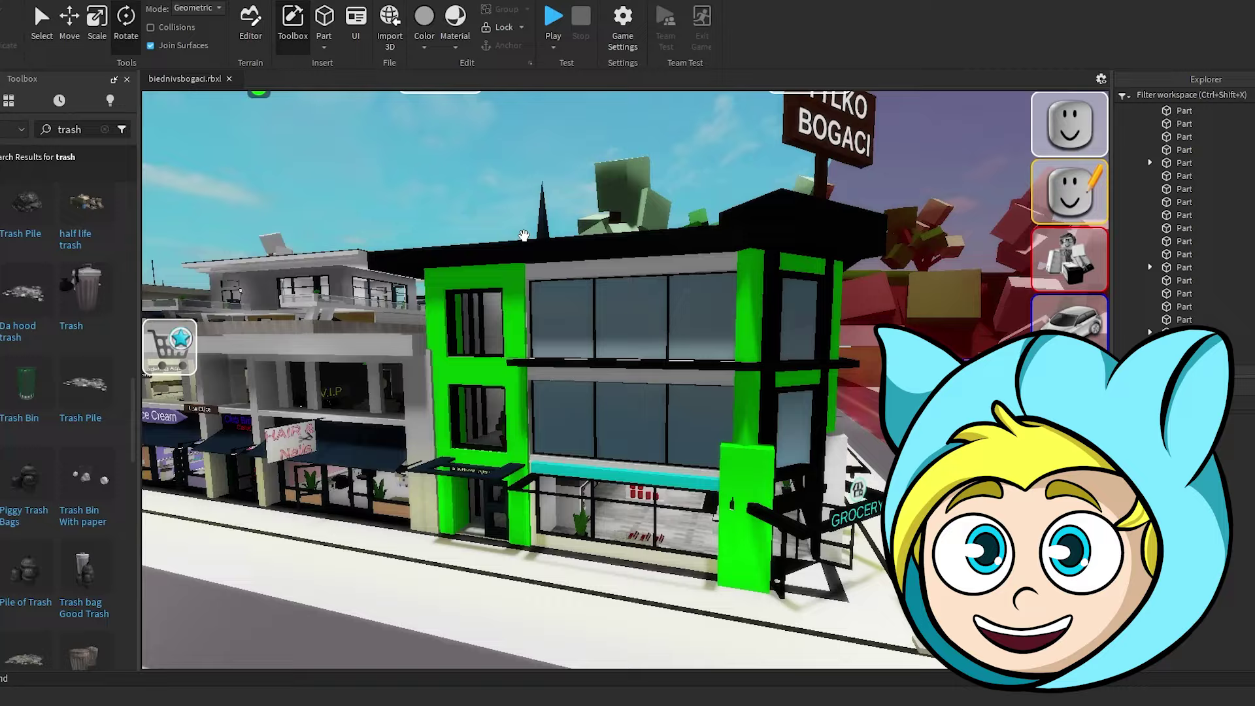
scroll(549, 331, "up", 3)
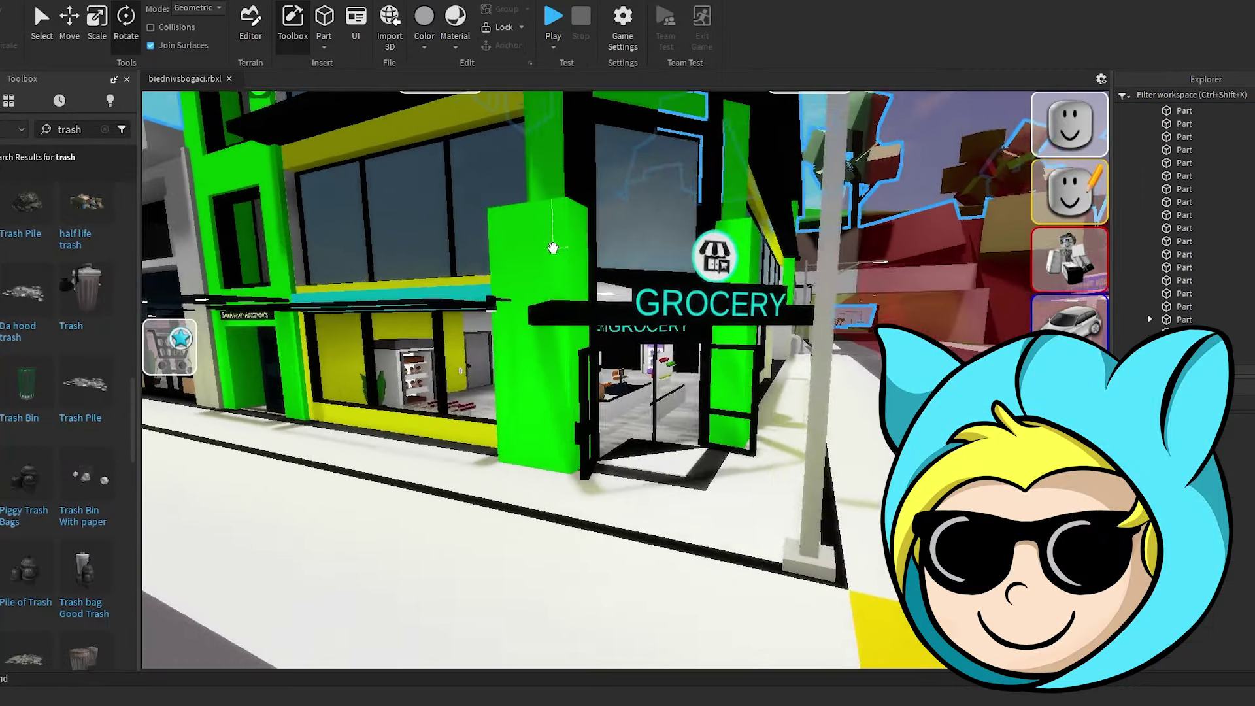
scroll(552, 249, "up", 10)
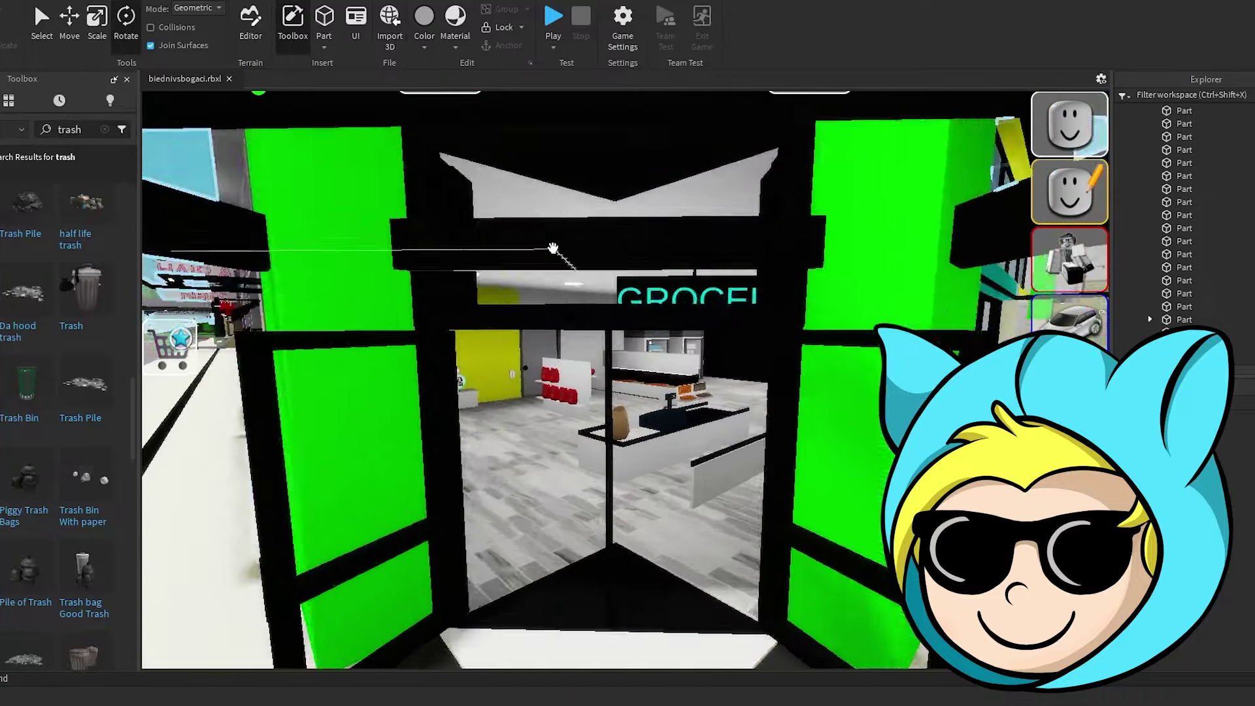
key("w")
right_click_drag(553, 248, 516, 250)
left_click(718, 371)
key("w")
right_click_drag(717, 371, 509, 398)
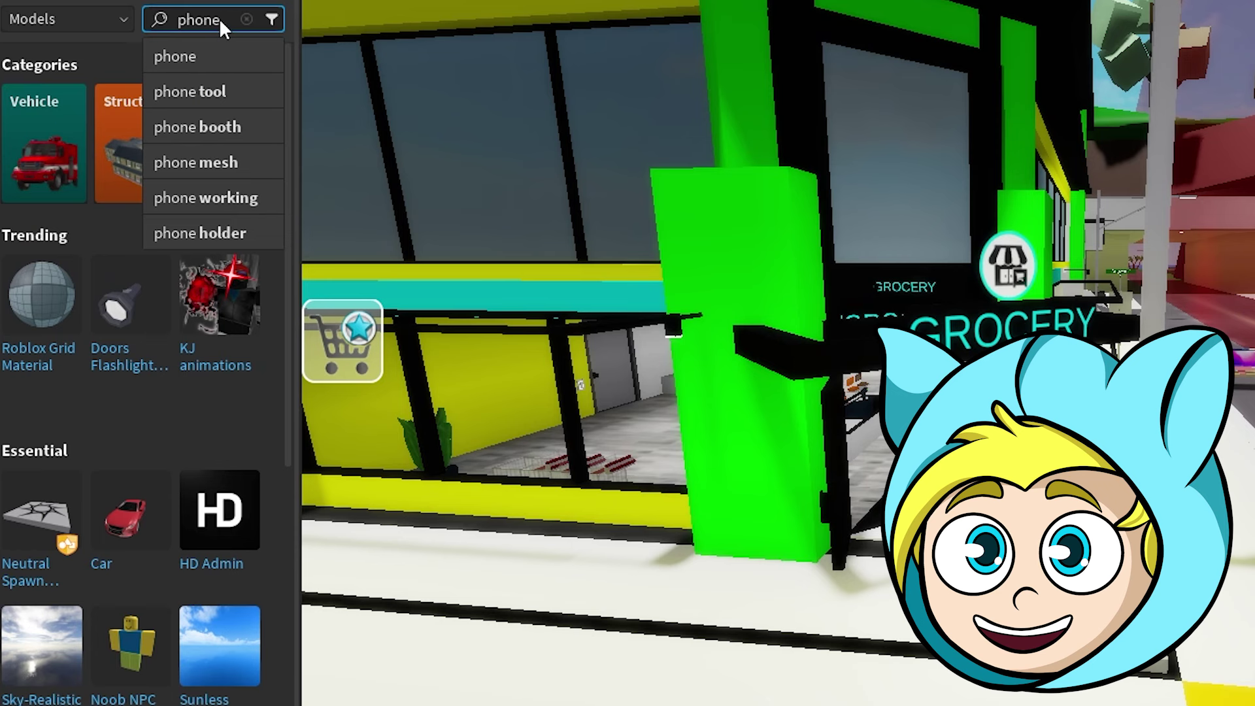
Step: Search the model library for "phone" and place the iPhone 15 Pro Max on the white shelf inside the grocery store
key("Return")
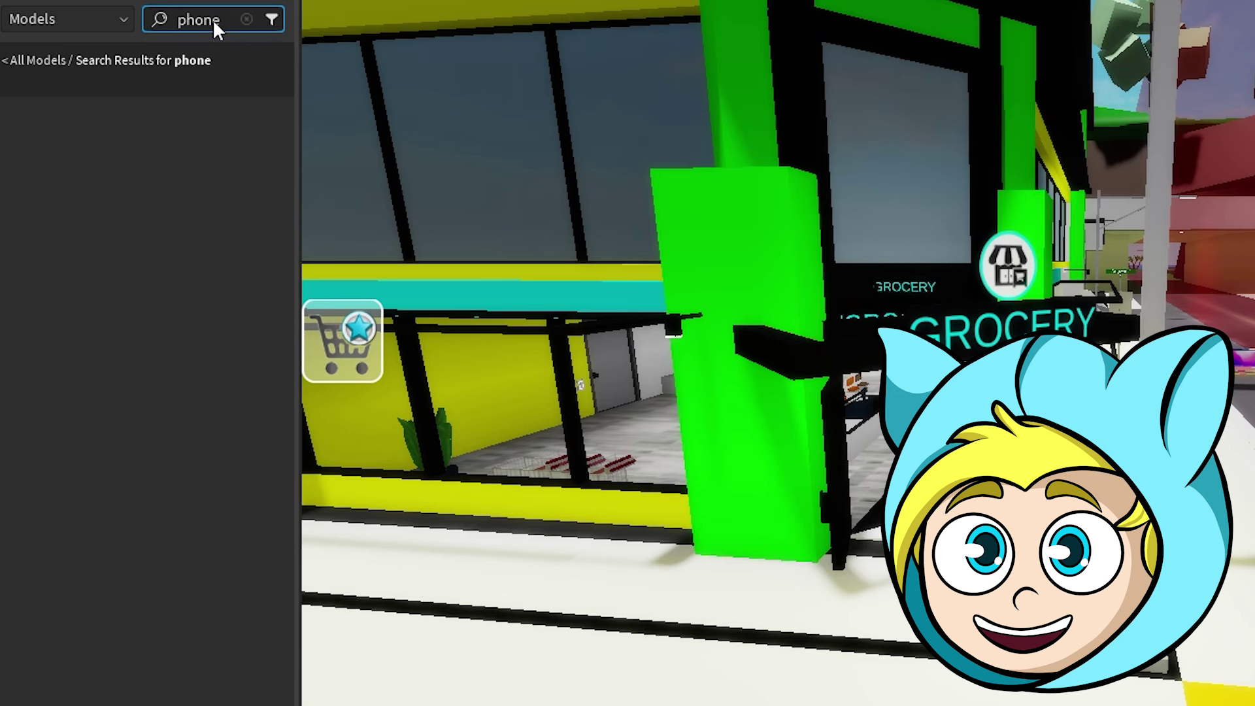
key("w")
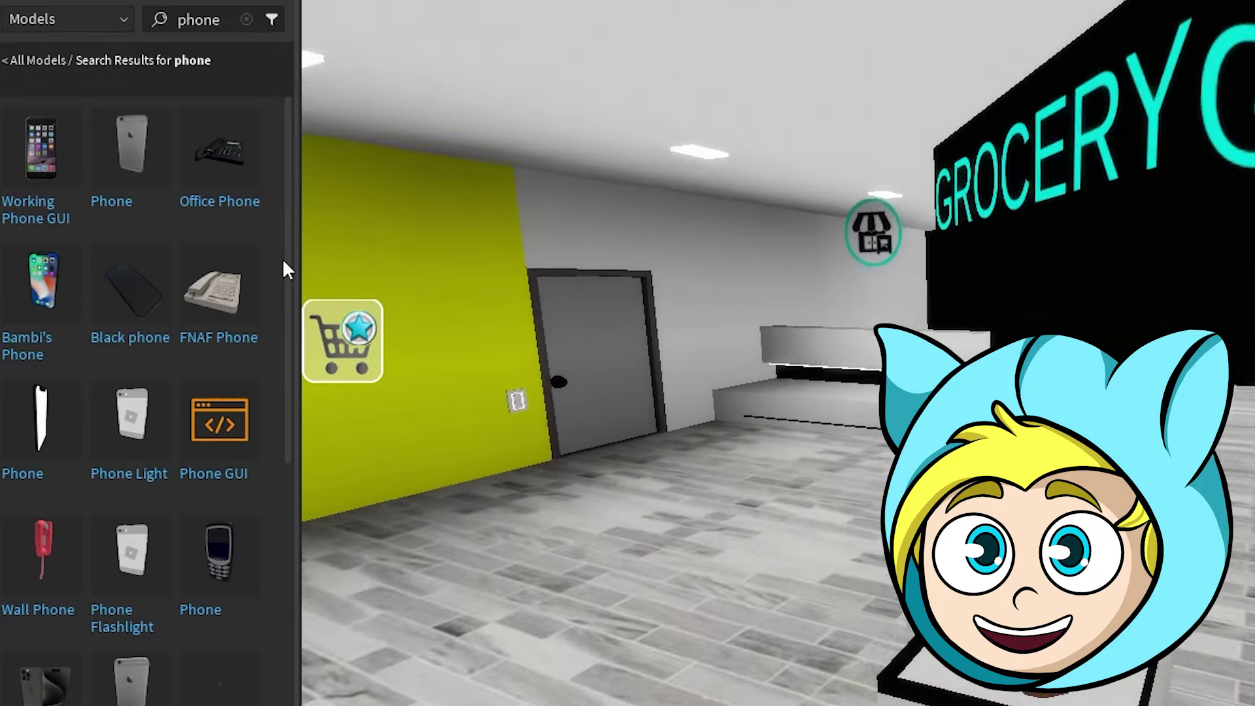
scroll(163, 363, "down", 6)
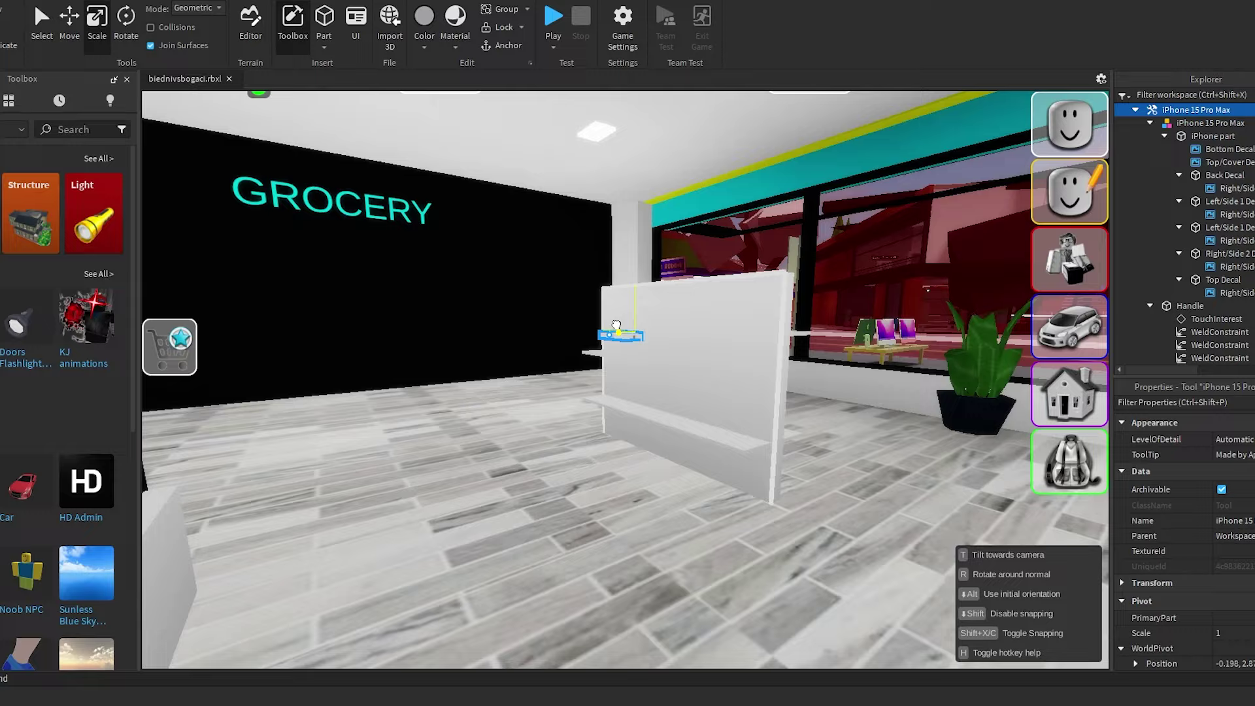
left_click_drag(585, 336, 592, 437)
right_click_drag(663, 385, 643, 411)
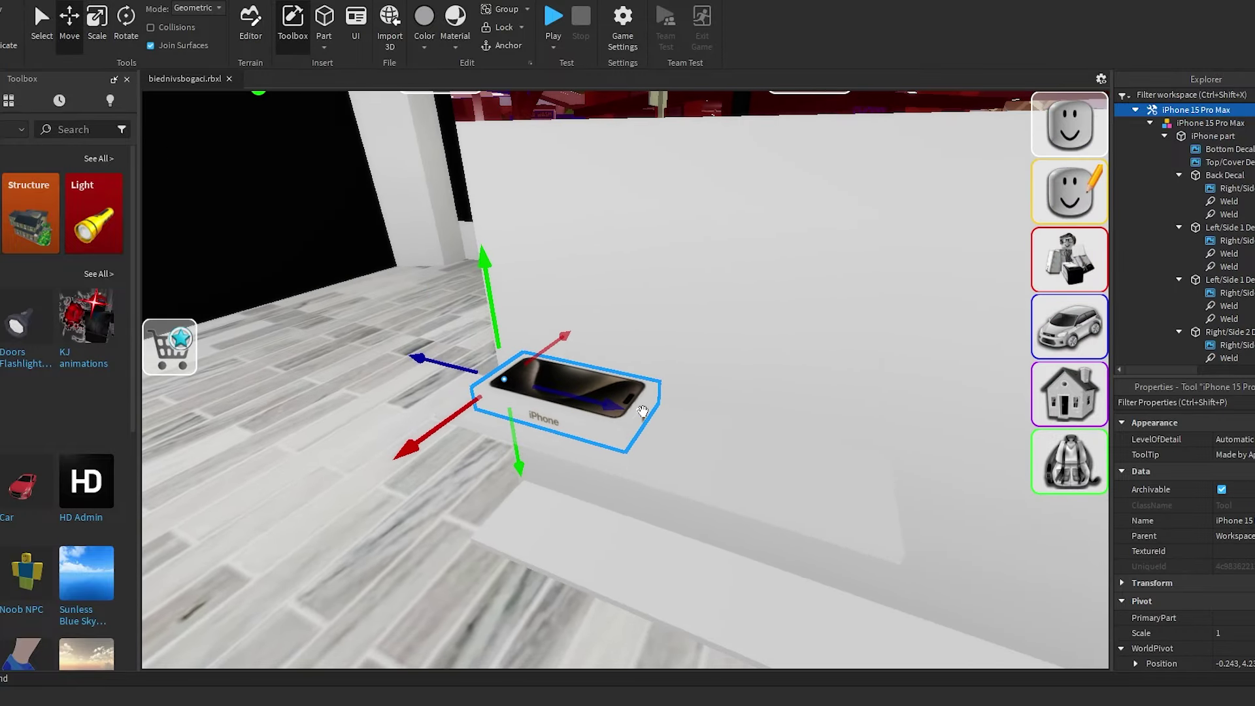
Step: Duplicate the iPhone to make two on the upper ledge and four along the lower ledge of the white shelf
left_click_drag(606, 411, 766, 432)
left_click(577, 393, "ctrl")
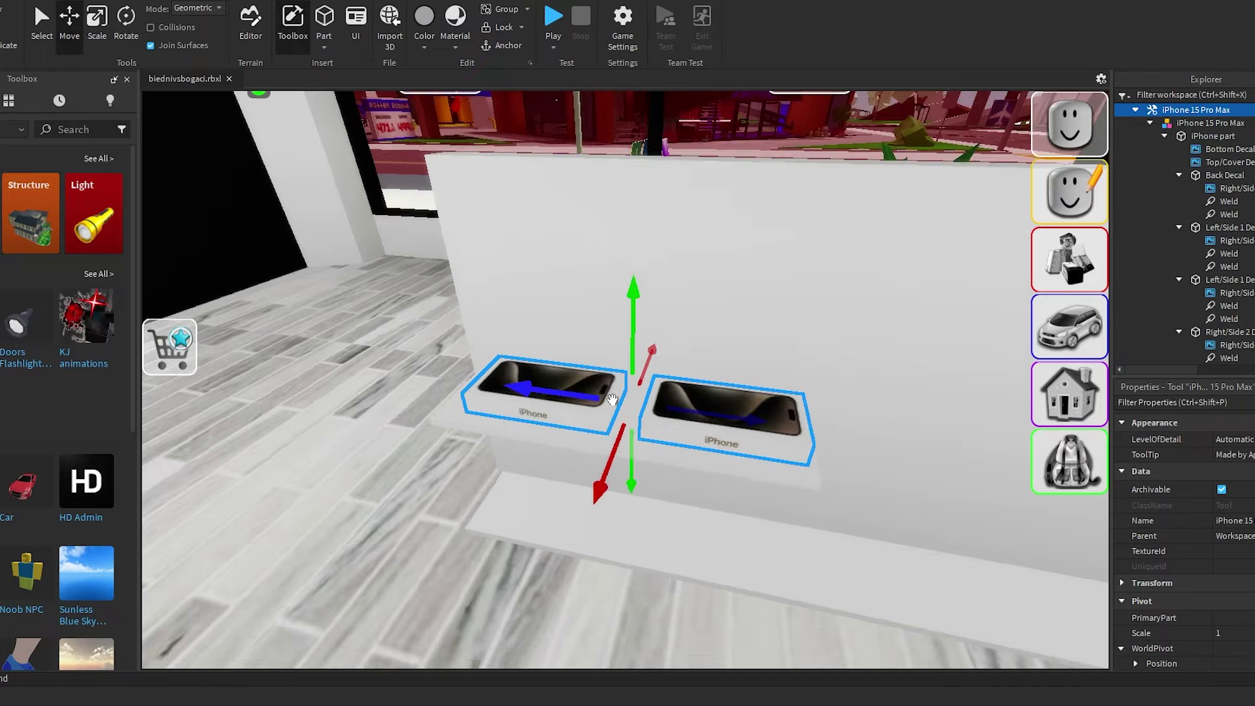
right_click_drag(614, 392, 612, 400)
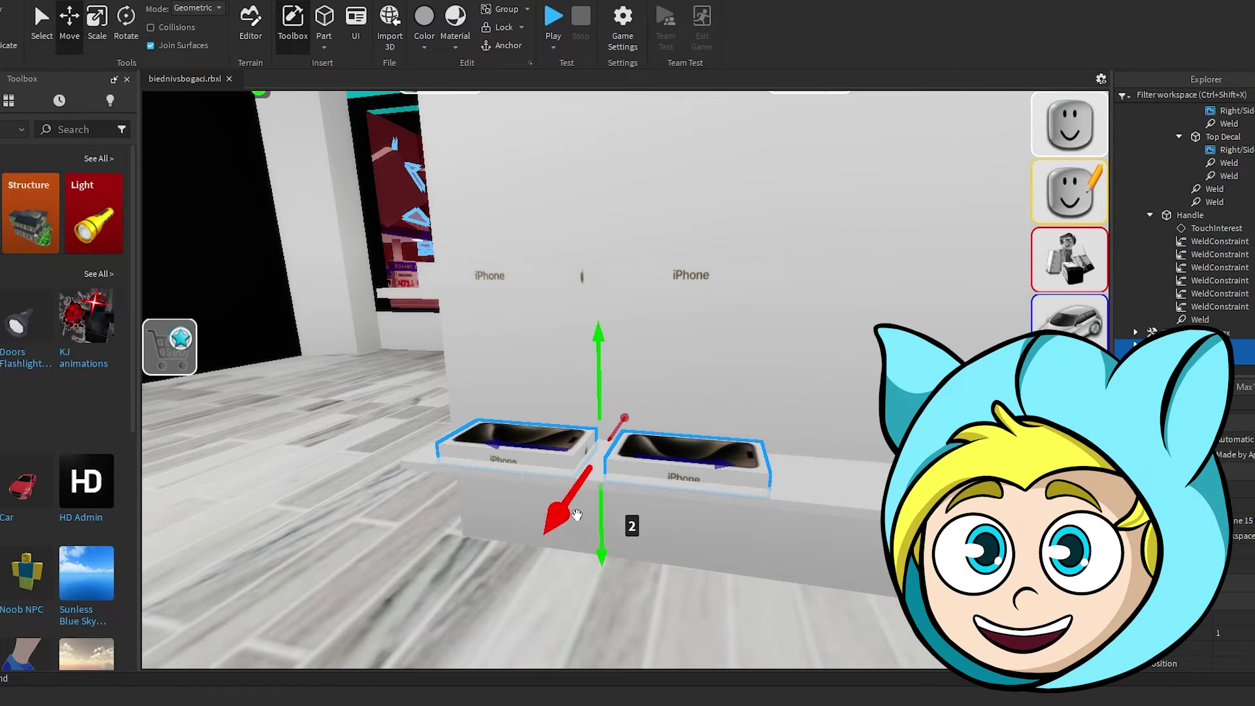
right_click_drag(577, 515, 604, 414)
key("d")
left_click_drag(658, 429, 664, 429)
scroll(764, 390, "down", 4)
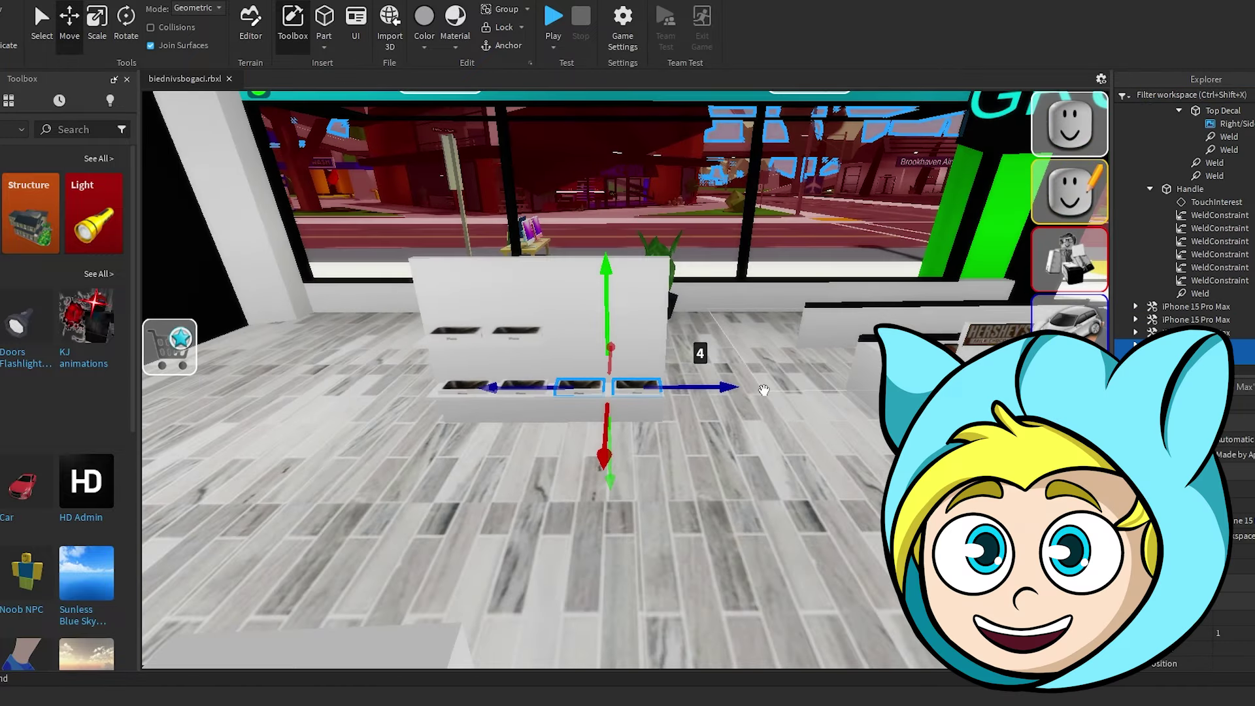
Step: Move the iMac display table from the sidewalk into the grocery store and place a duplicate parallel to it, about 10.4 units away
key("w")
right_click_drag(763, 390, 757, 424)
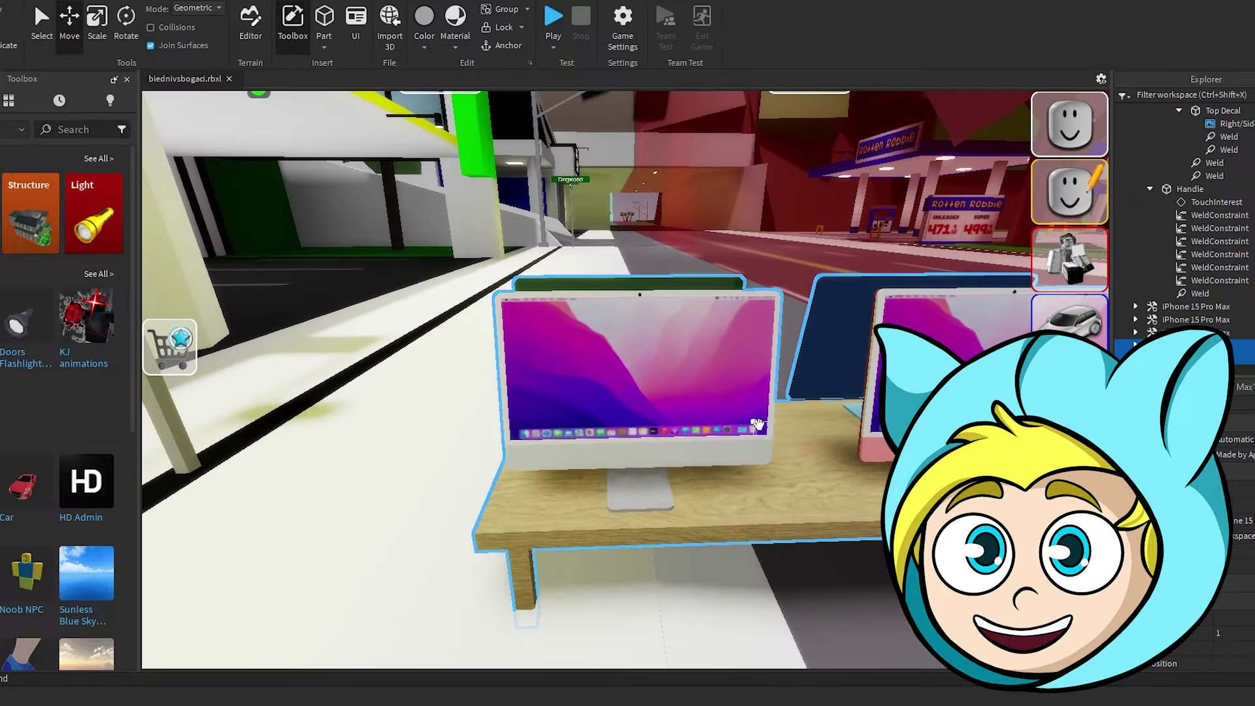
left_click_drag(756, 423, 658, 443)
key("w")
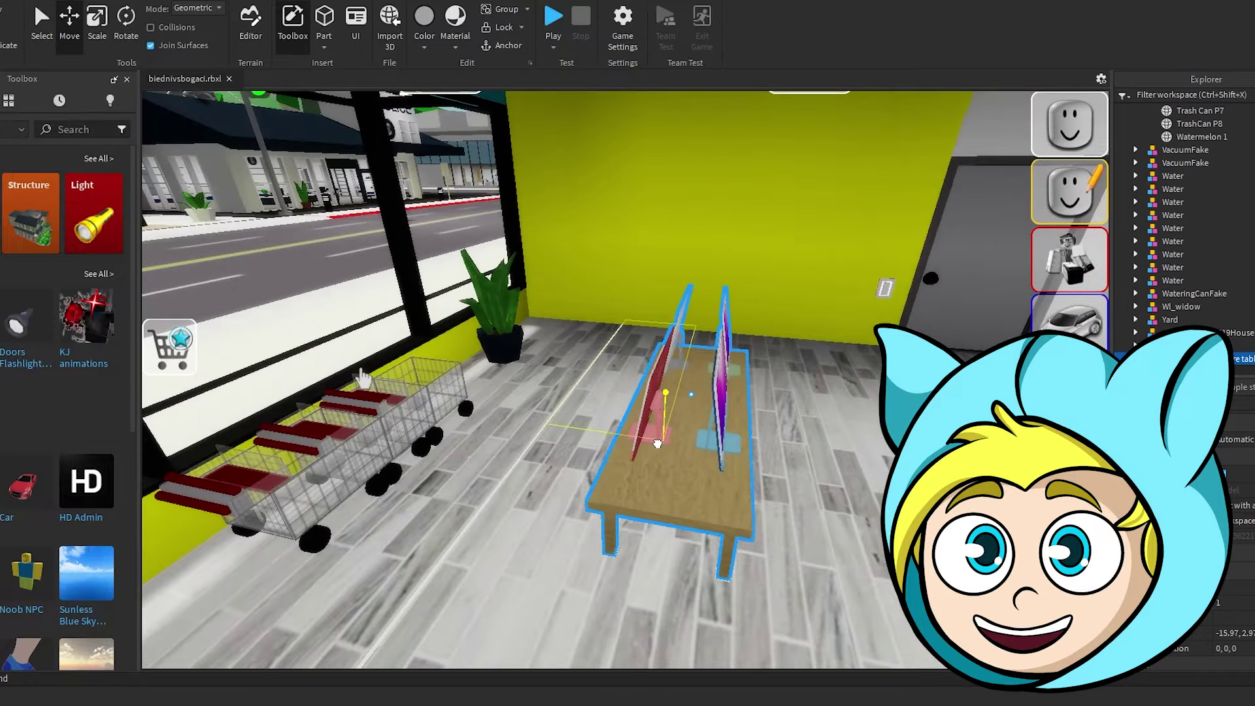
left_click_drag(764, 416, 759, 418)
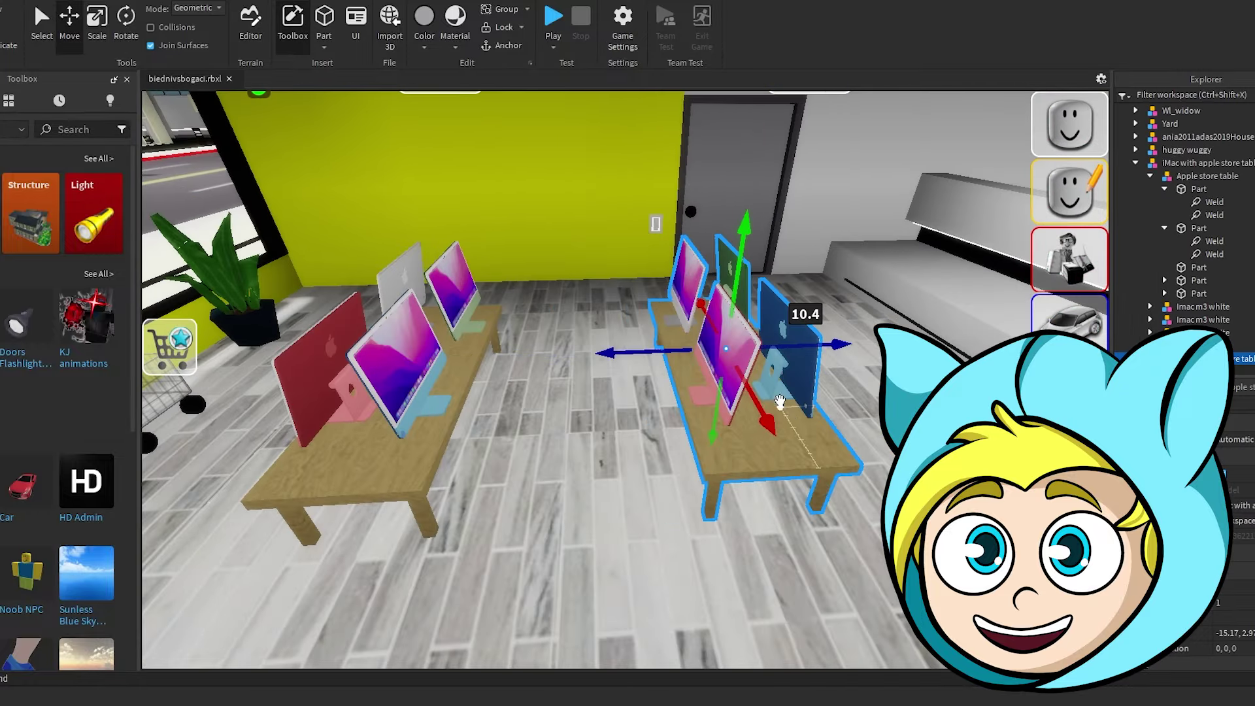
right_click_drag(780, 401, 780, 402)
Step: Move the cash pile with its scattered bills and Robux icons off the fountain onto the glass tiles beside it
key("a")
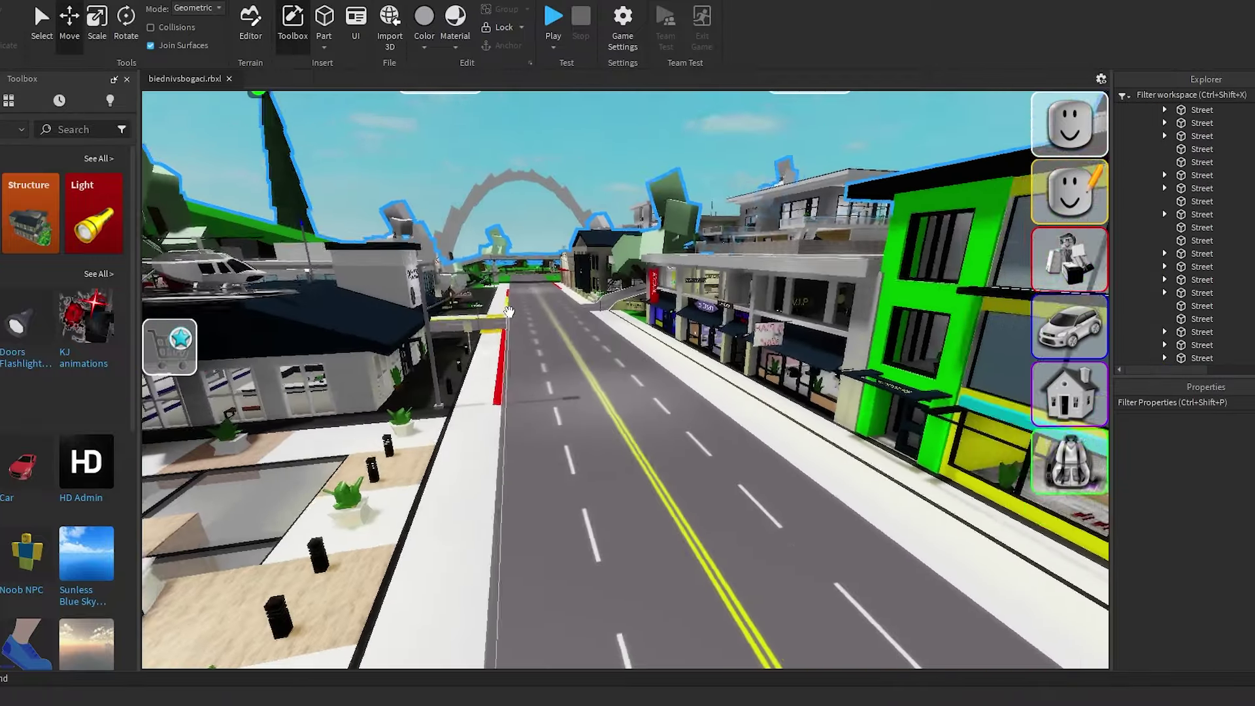
right_click_drag(510, 308, 510, 308)
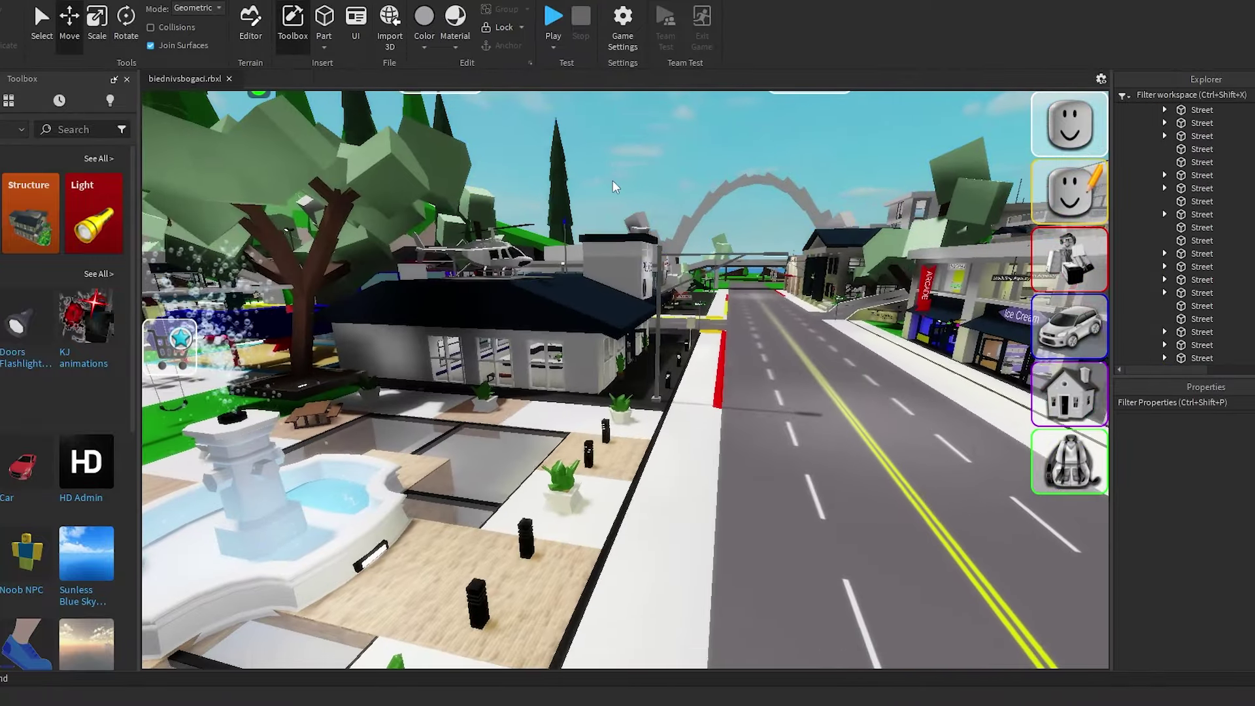
right_click_drag(616, 187, 667, 214)
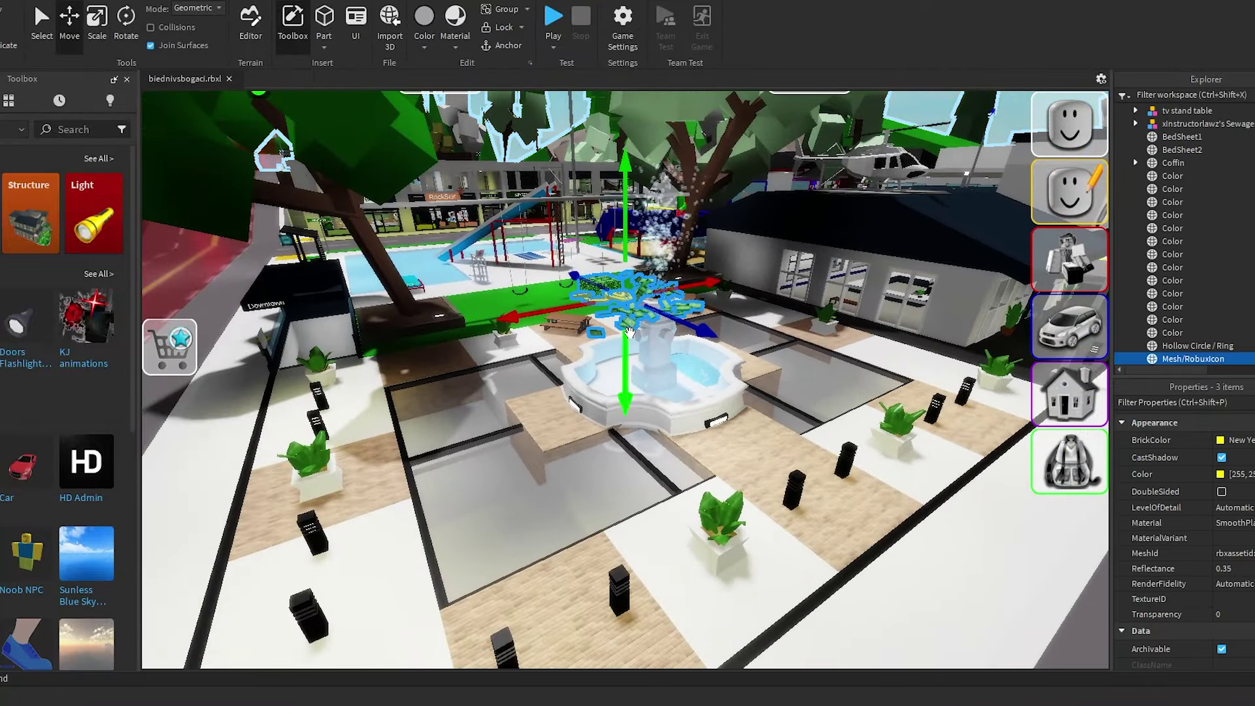
key("f")
right_click_drag(654, 427, 654, 426)
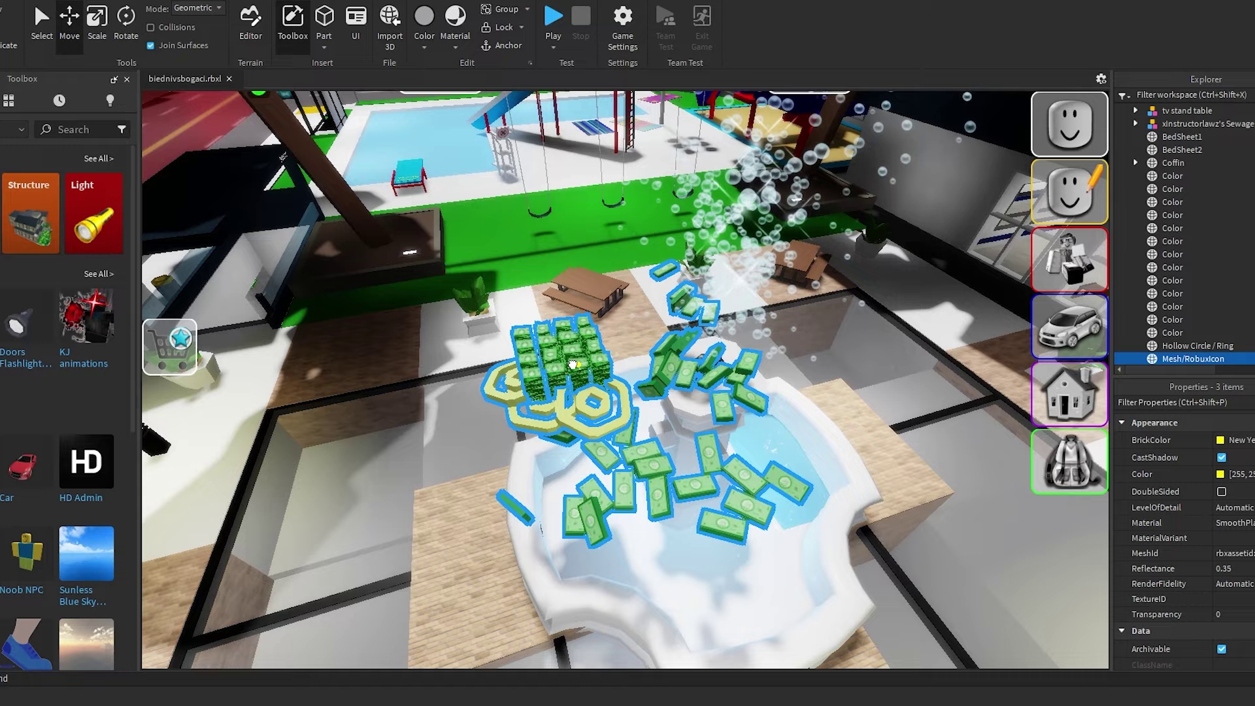
left_click_drag(573, 364, 383, 437)
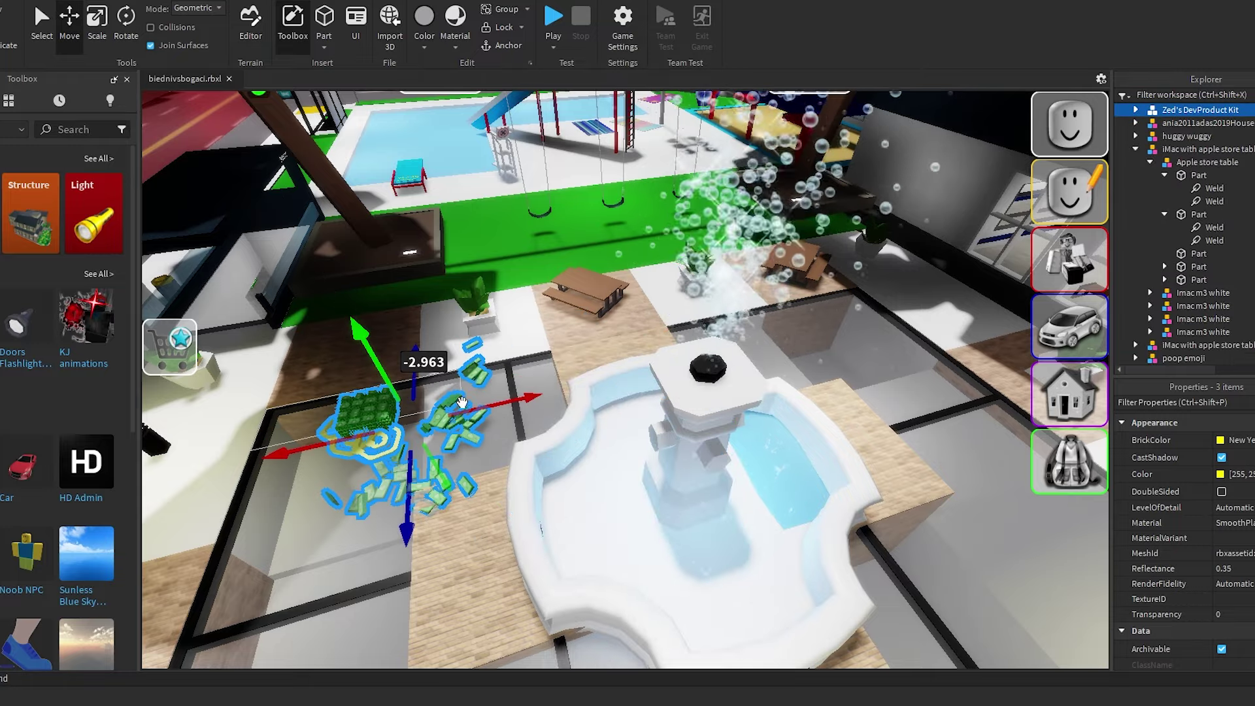
Step: Duplicate the cash and Robux pile repeatedly and spread the copies across the plaza around the fountain
key("d")
left_click_drag(500, 408, 665, 308)
key("ctrl+d")
left_click_drag(629, 368, 661, 436)
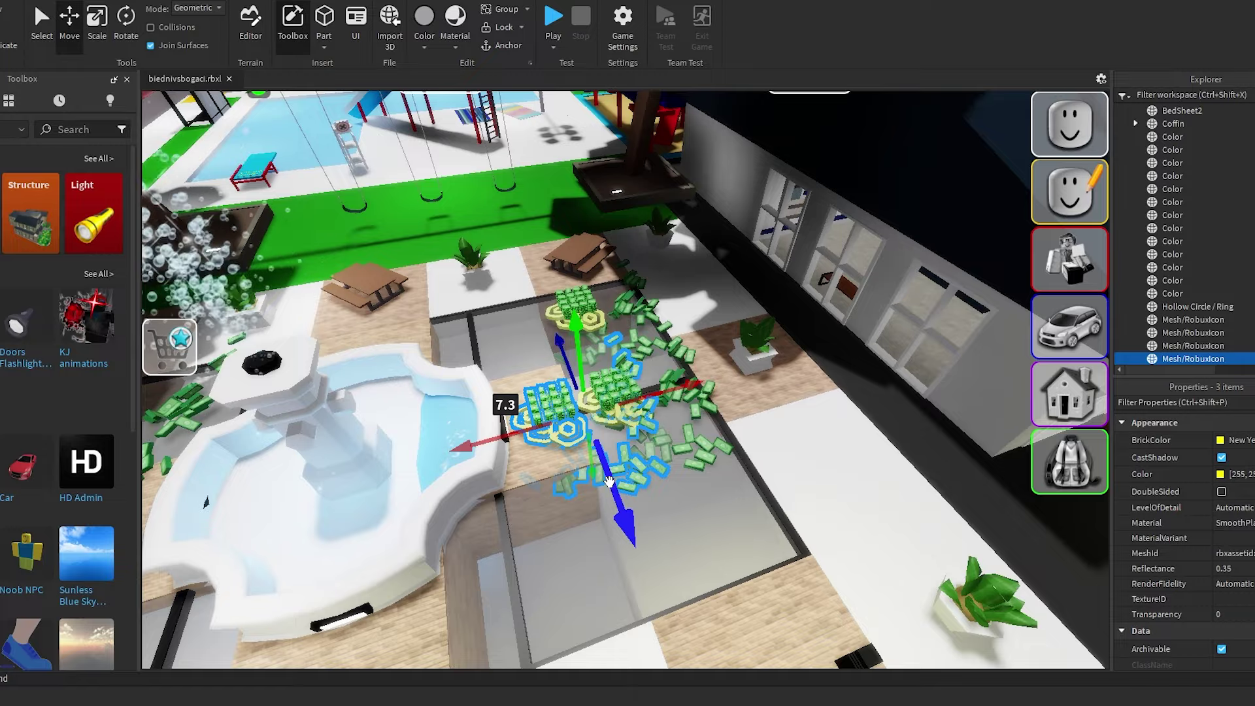
left_click_drag(578, 428, 578, 428)
right_click_drag(578, 428, 661, 396)
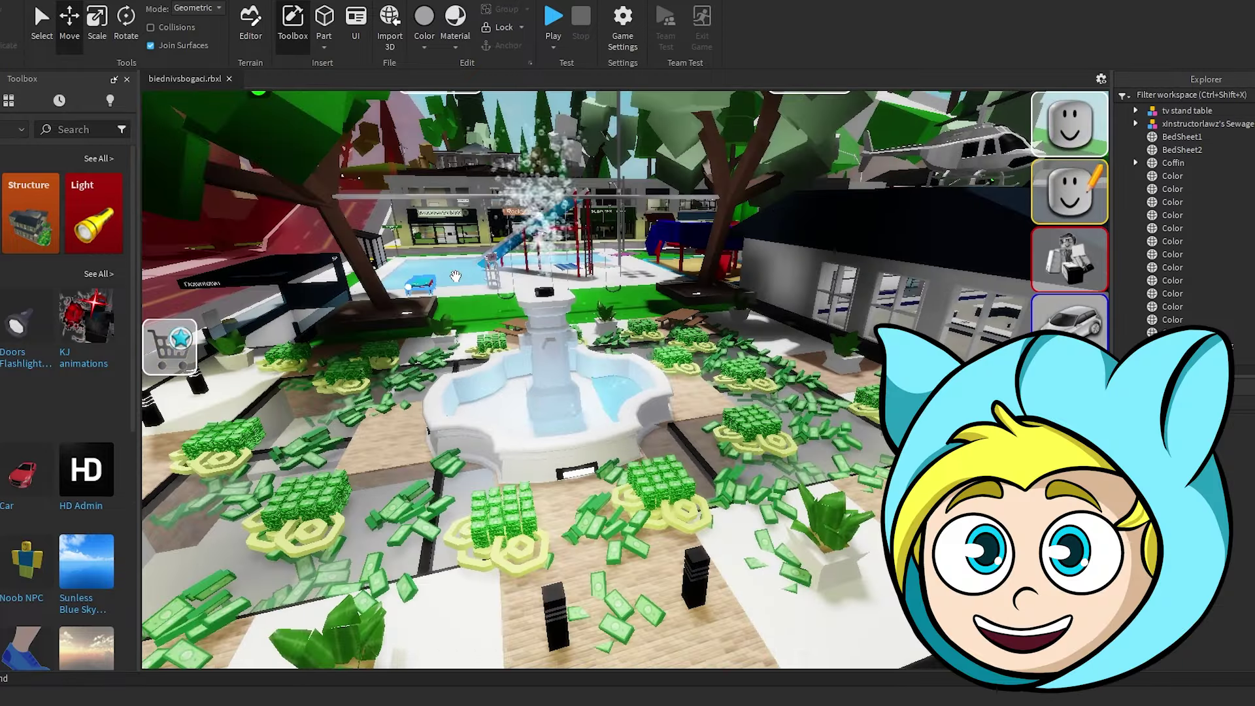
Step: Select the plaza fountain mesh and set its BrickColor to bright yellow
key("w")
right_click_drag(573, 292, 573, 292)
key("s")
left_click(642, 394)
key("s")
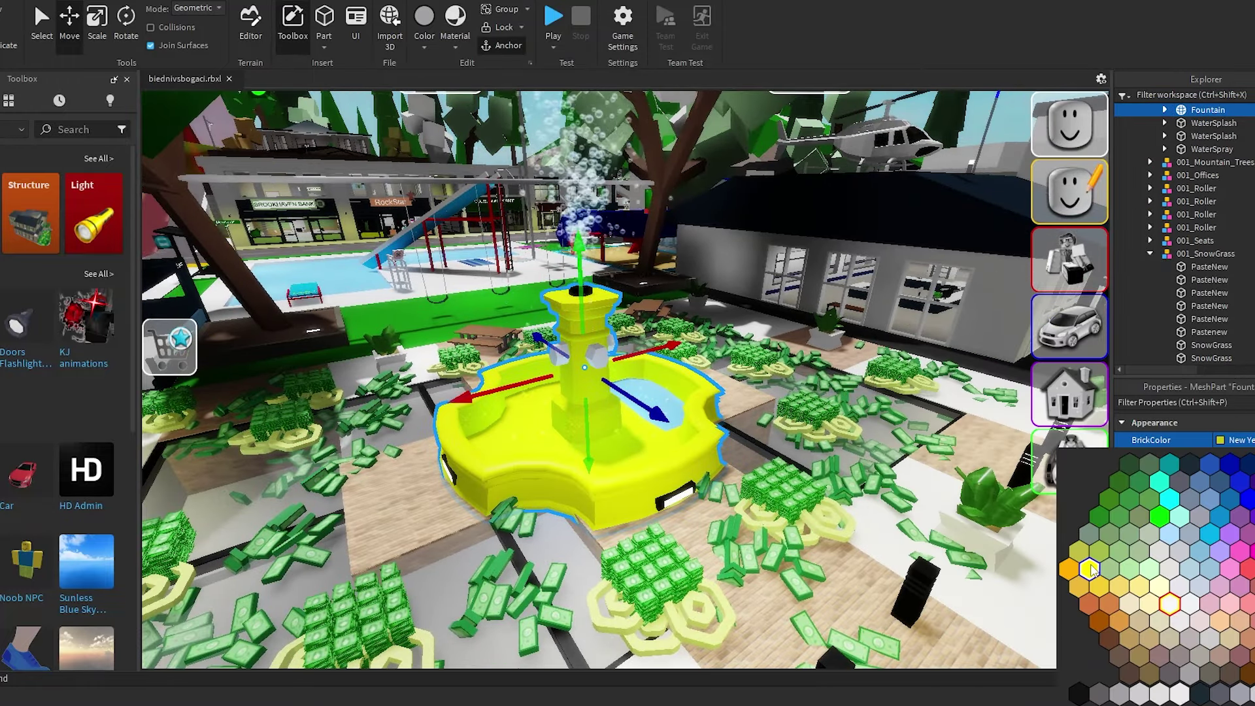
Step: Apply the New Yeller colour to the plaza fountain
left_click(1093, 571)
key("s")
right_click_drag(627, 366, 745, 466)
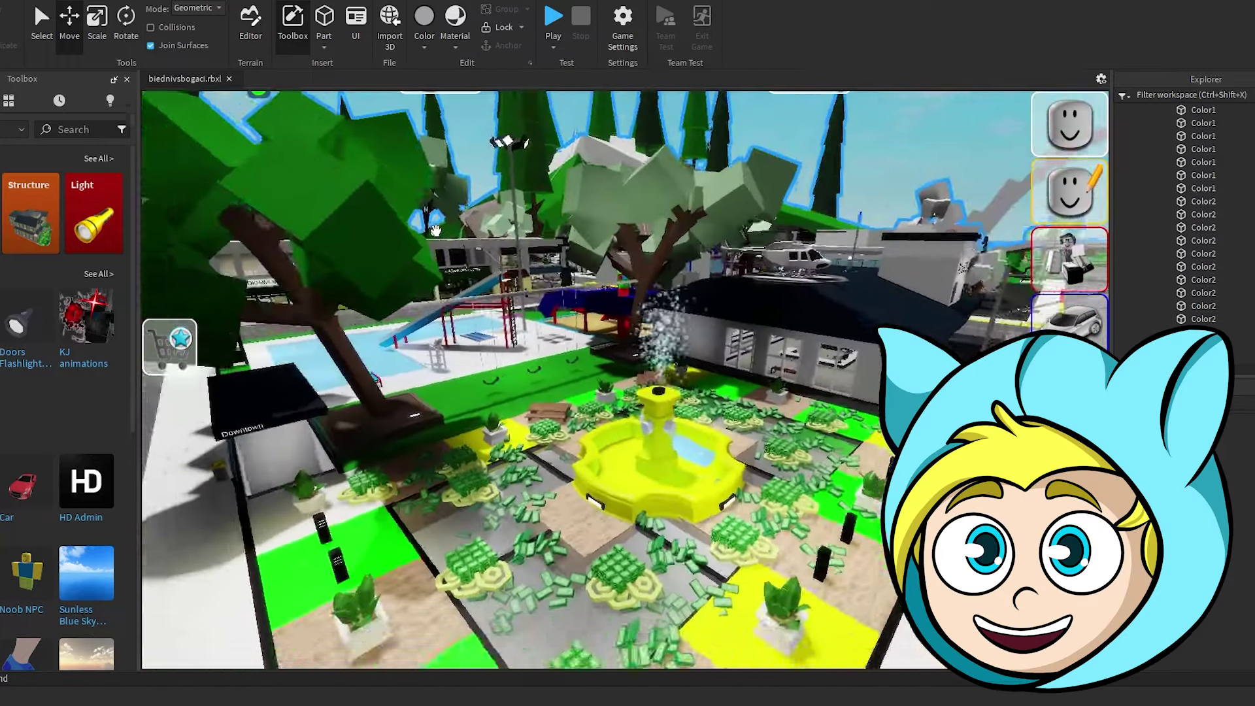
Step: Select the whole Brooks Diner building with its furnishings from beneath the map and delete it from the parking lot
key("s")
right_click_drag(436, 230, 435, 231)
key("w")
key("w")
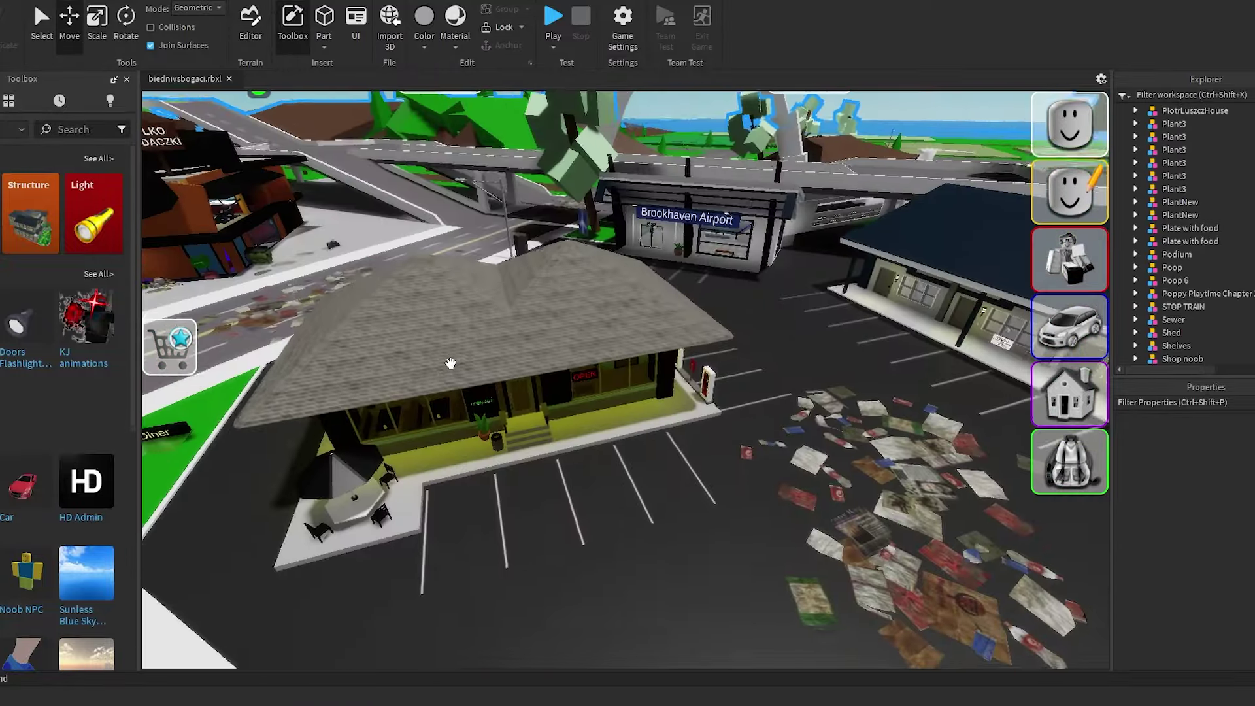
left_click(497, 435)
right_click_drag(500, 445, 500, 444)
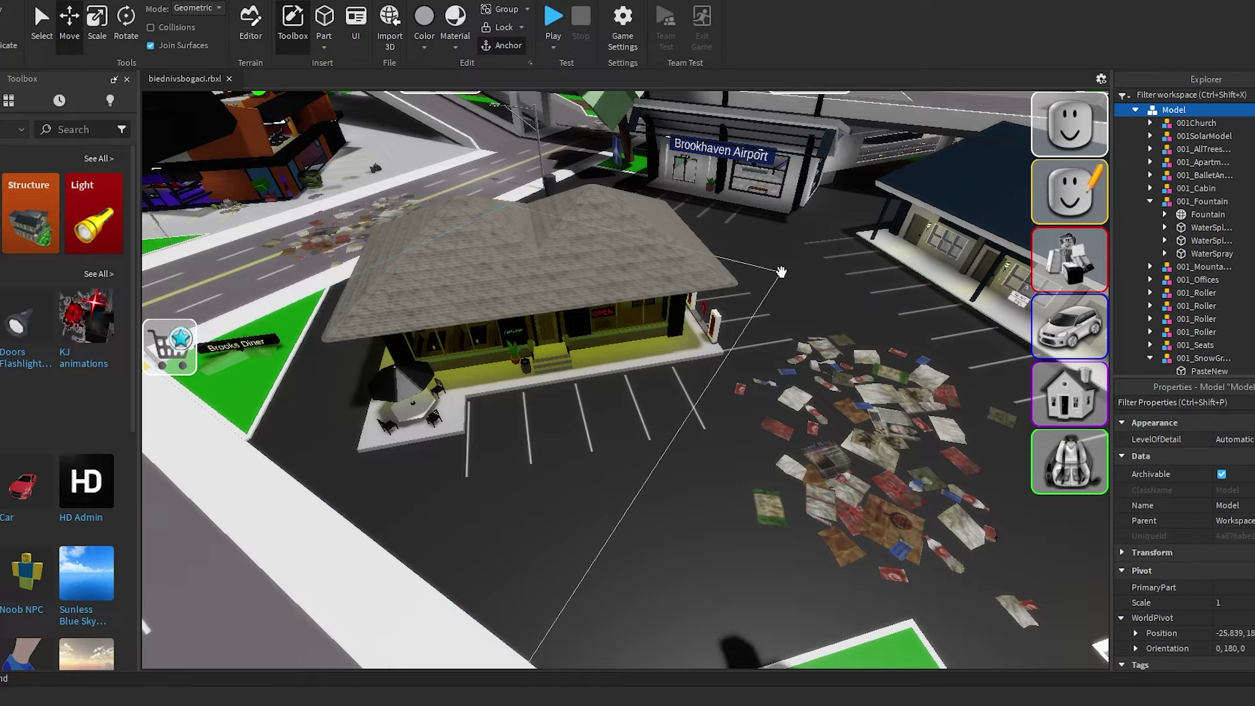
left_click_drag(782, 276, 758, 346)
key("d")
right_click_drag(756, 356, 726, 428)
left_click(755, 354)
key("w")
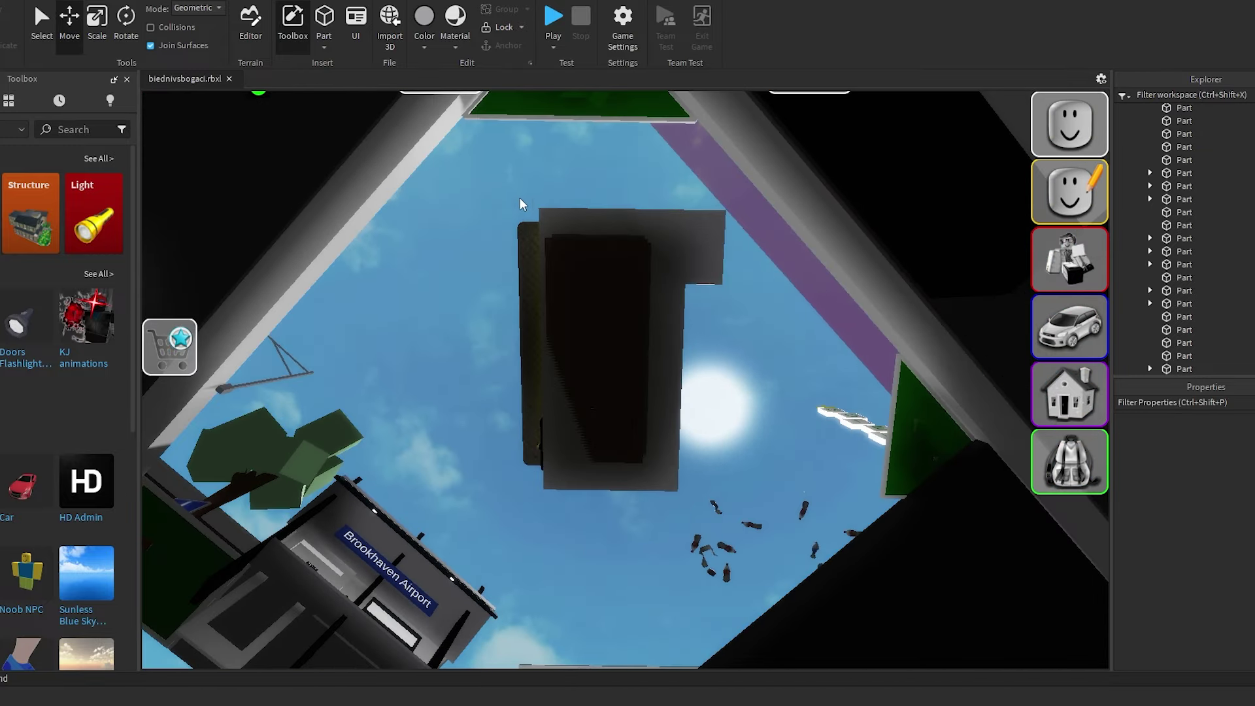
left_click_drag(505, 192, 689, 488)
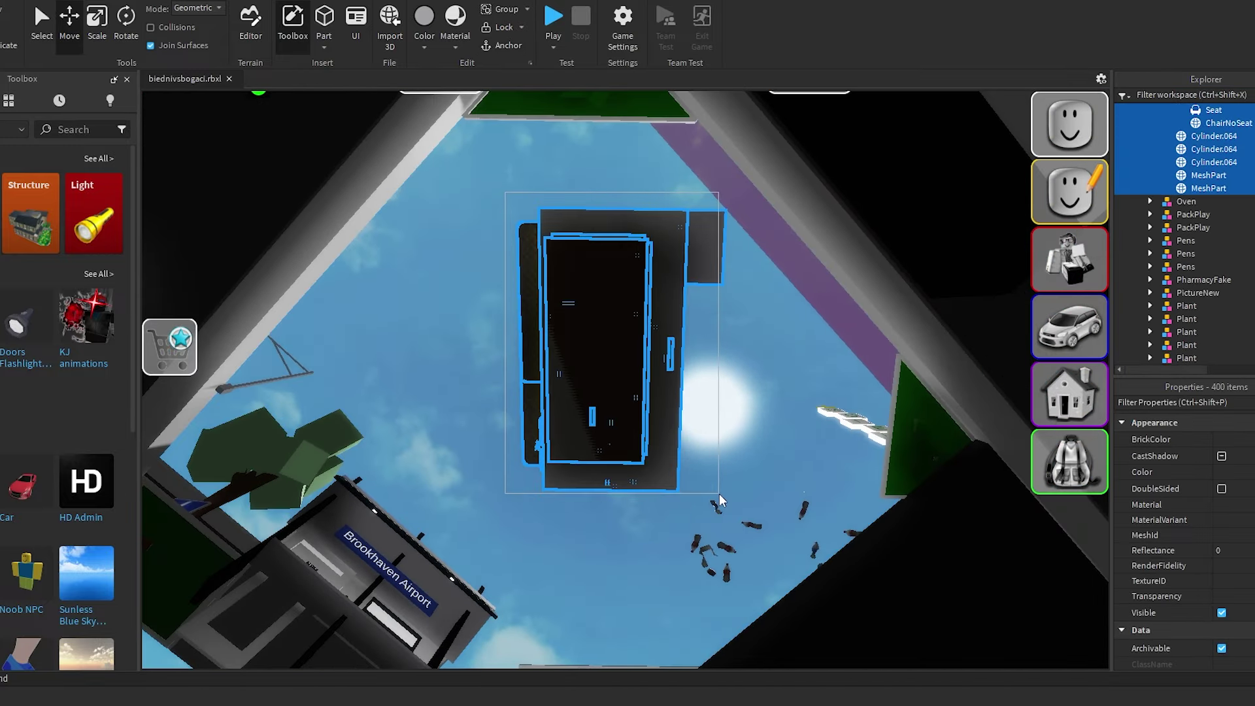
key("Delete")
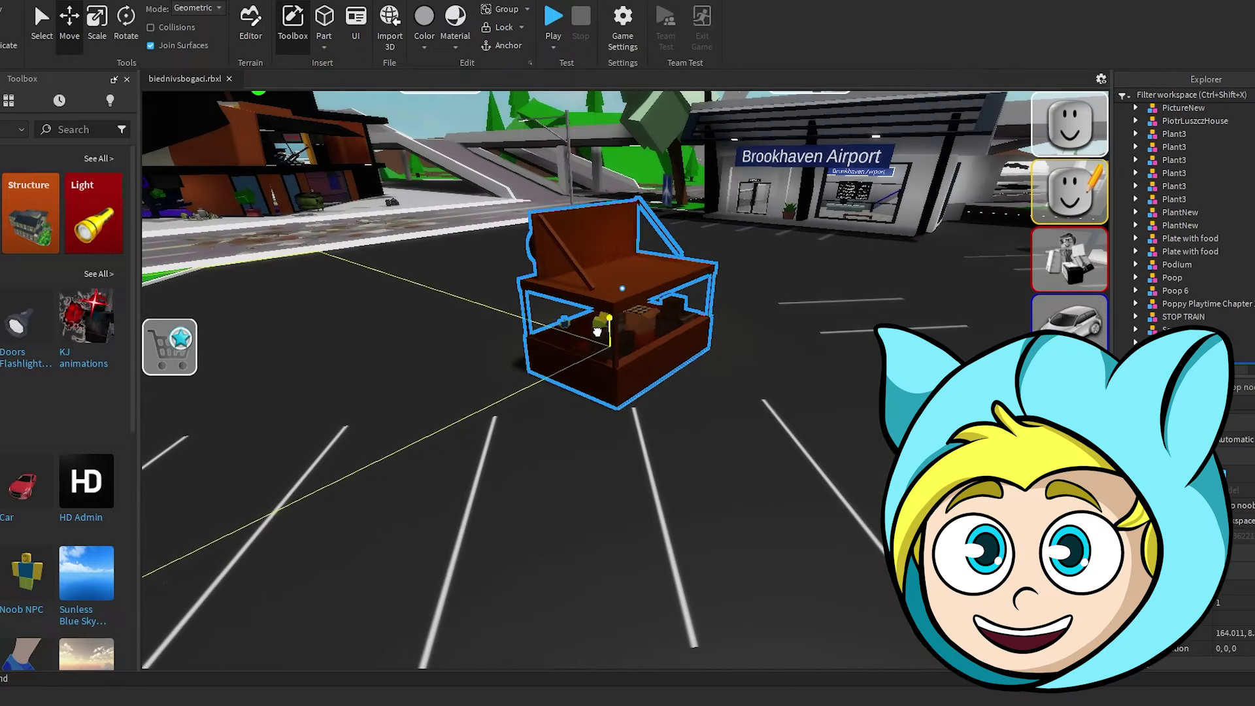
Step: Reposition the wooden noob Shop stand on the cleared parking lot and rotate it to 114 degrees around the vertical axis
left_click_drag(596, 331, 556, 281)
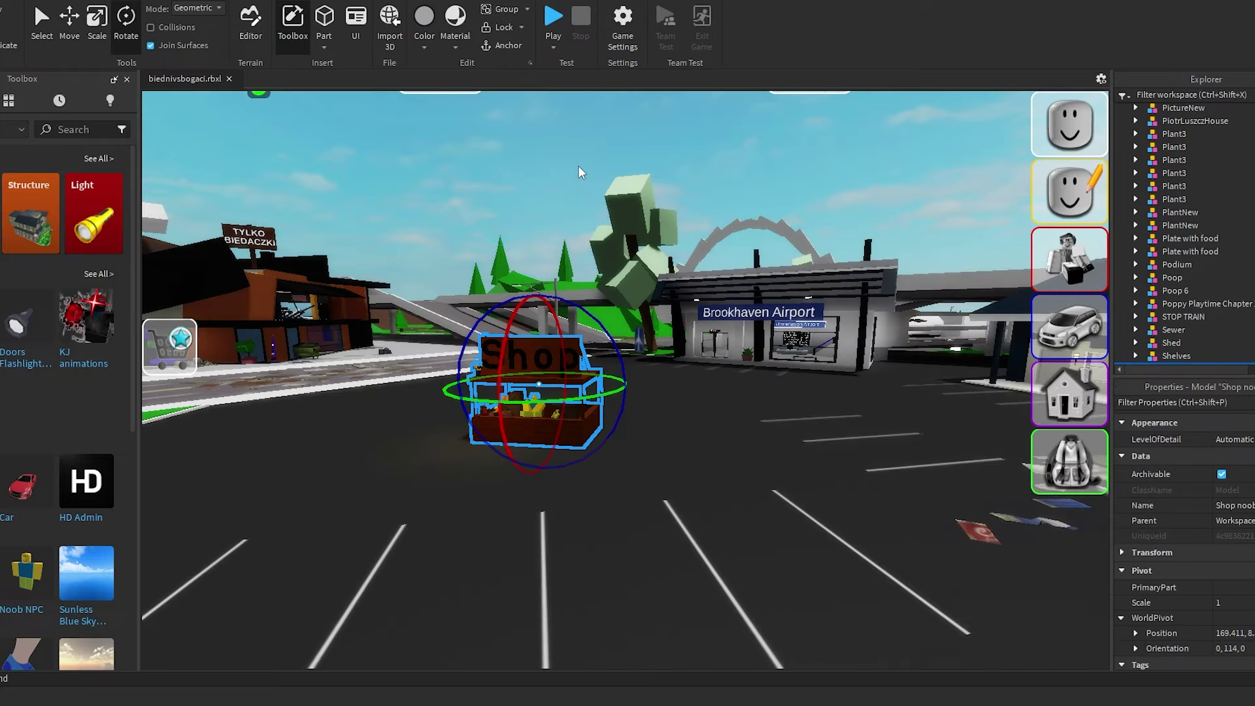
left_click(578, 166)
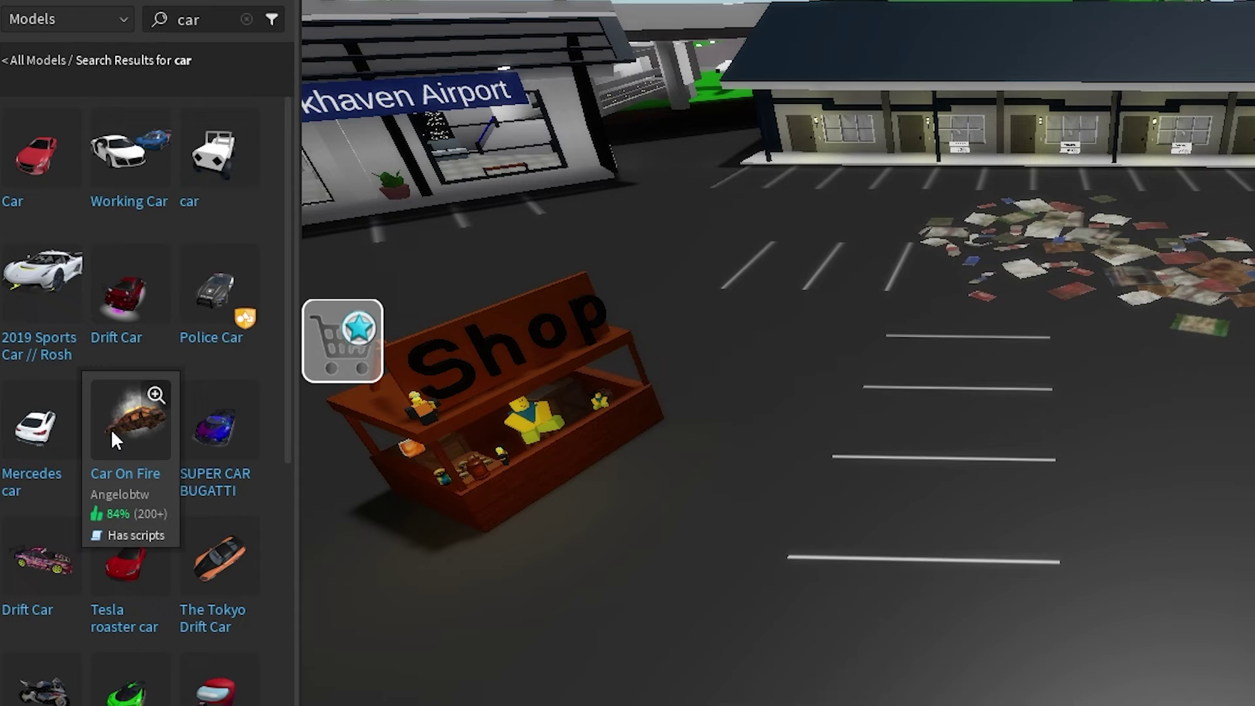
Step: Insert the Car On Fire model into the parking lot beside the Shop stand
left_click_drag(26, 408, 548, 542)
left_click(726, 378)
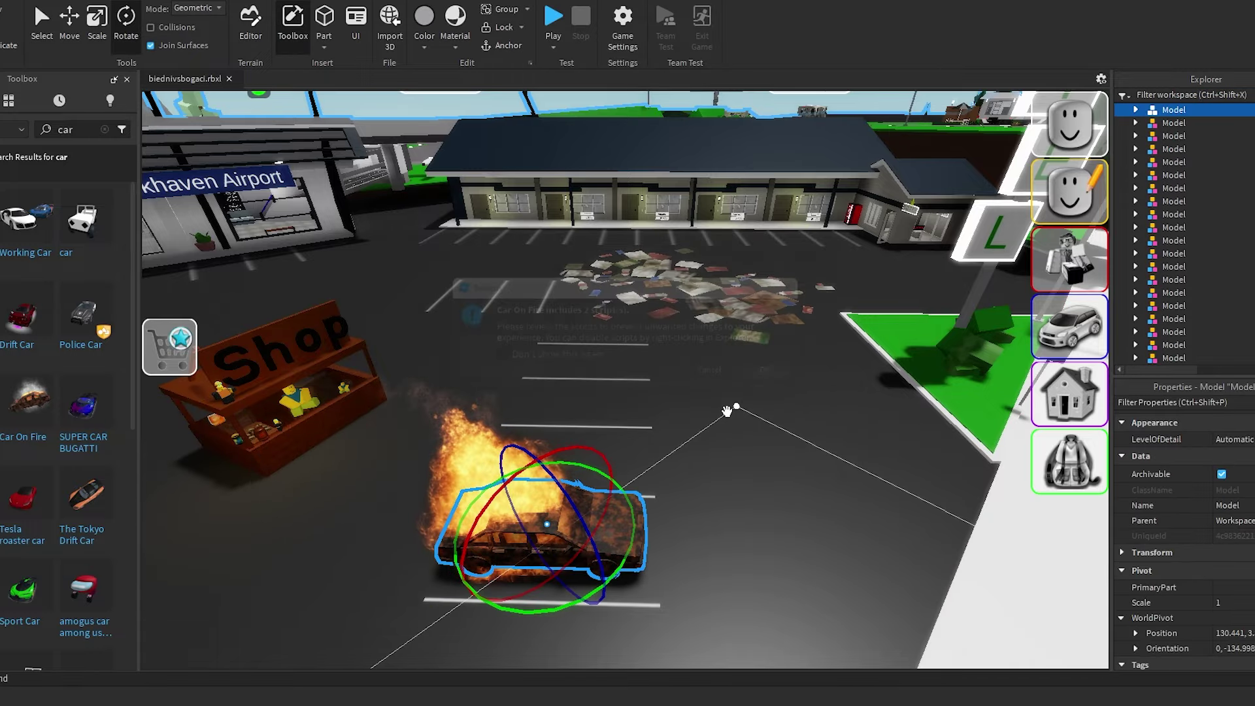
key("d")
right_click_drag(732, 411, 734, 400)
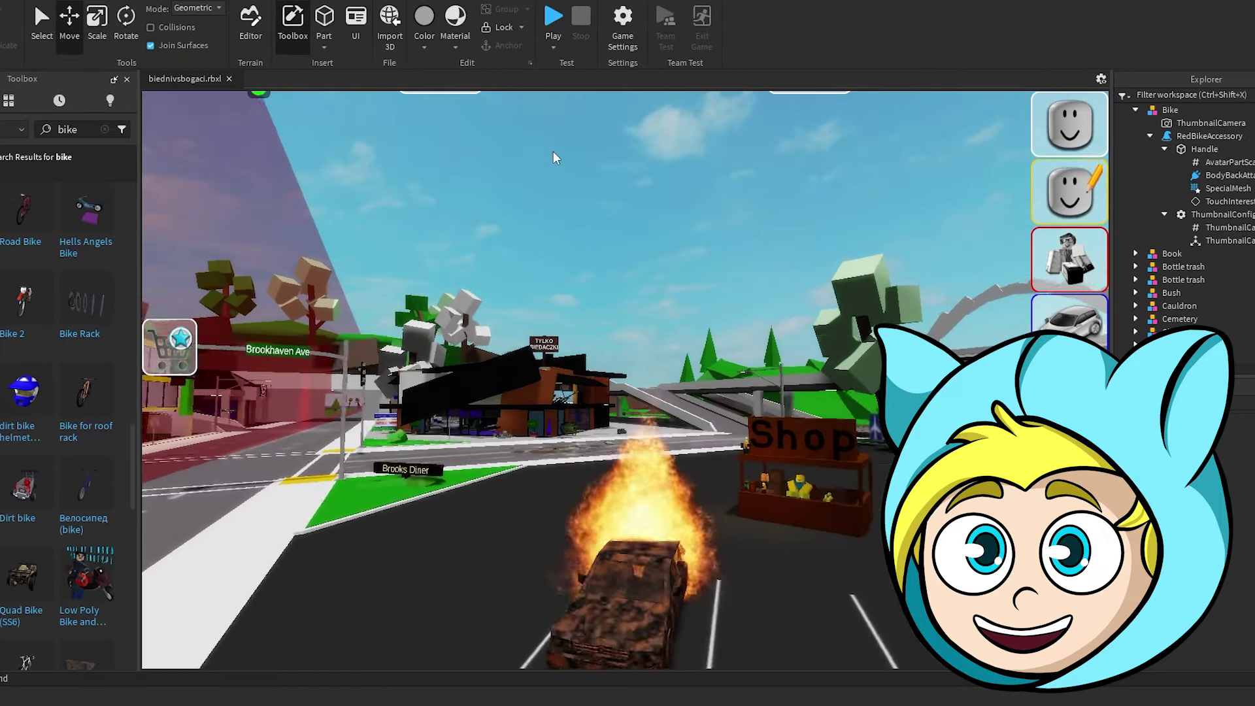
Step: Recolour the pale green leaves of the tree beside Brookhaven Airport to a reddish brown
right_click_drag(553, 151, 553, 150)
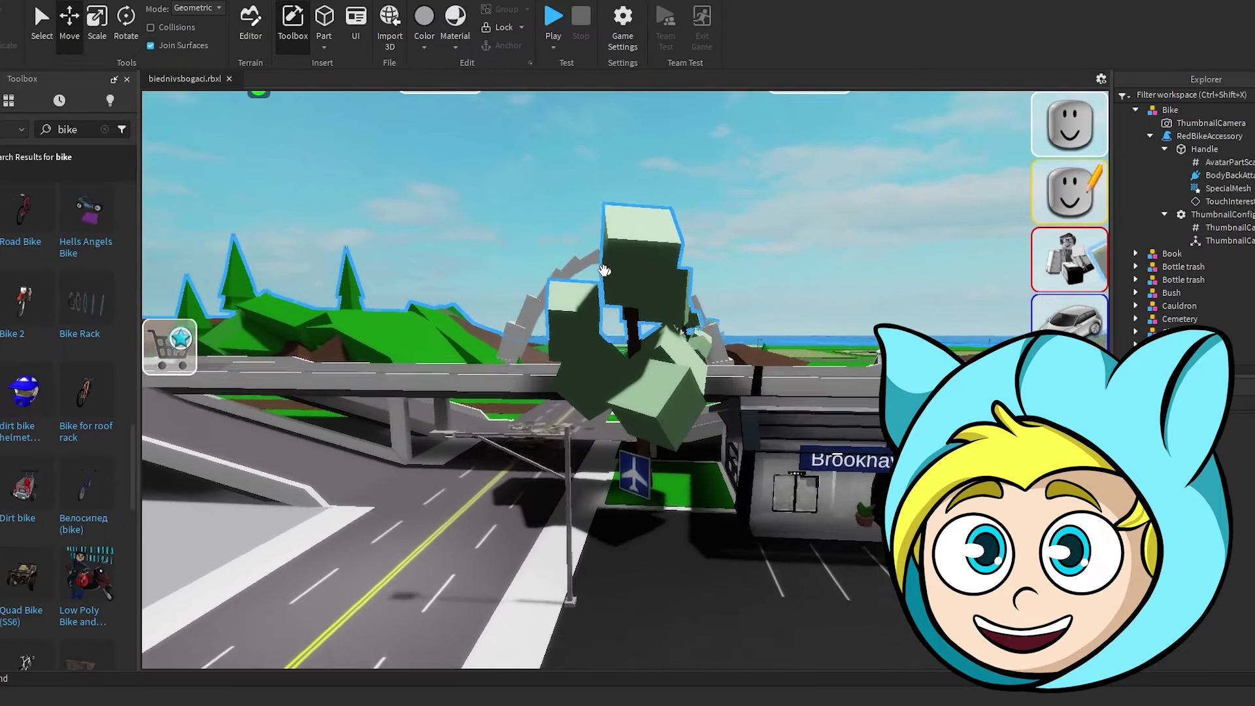
left_click(673, 449)
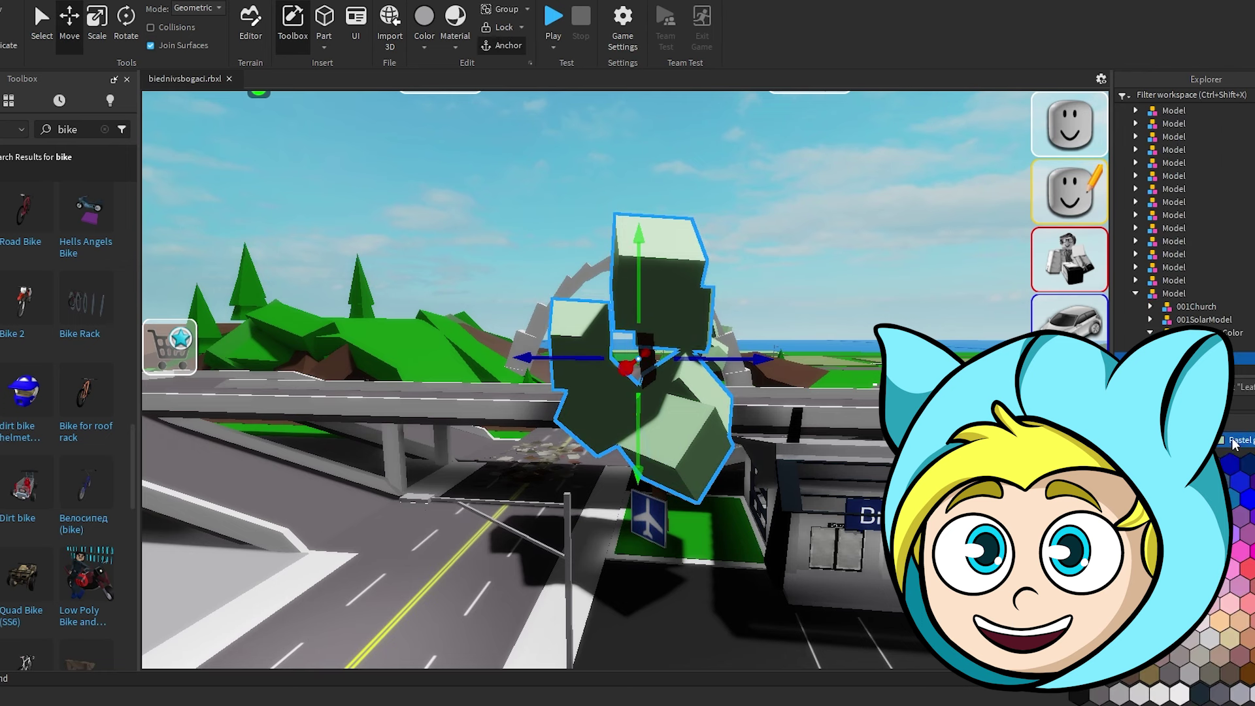
left_click(1247, 673)
left_click(818, 339)
Step: Search the Toolbox for poop and place one of the models near the airport entrance
left_click(92, 130)
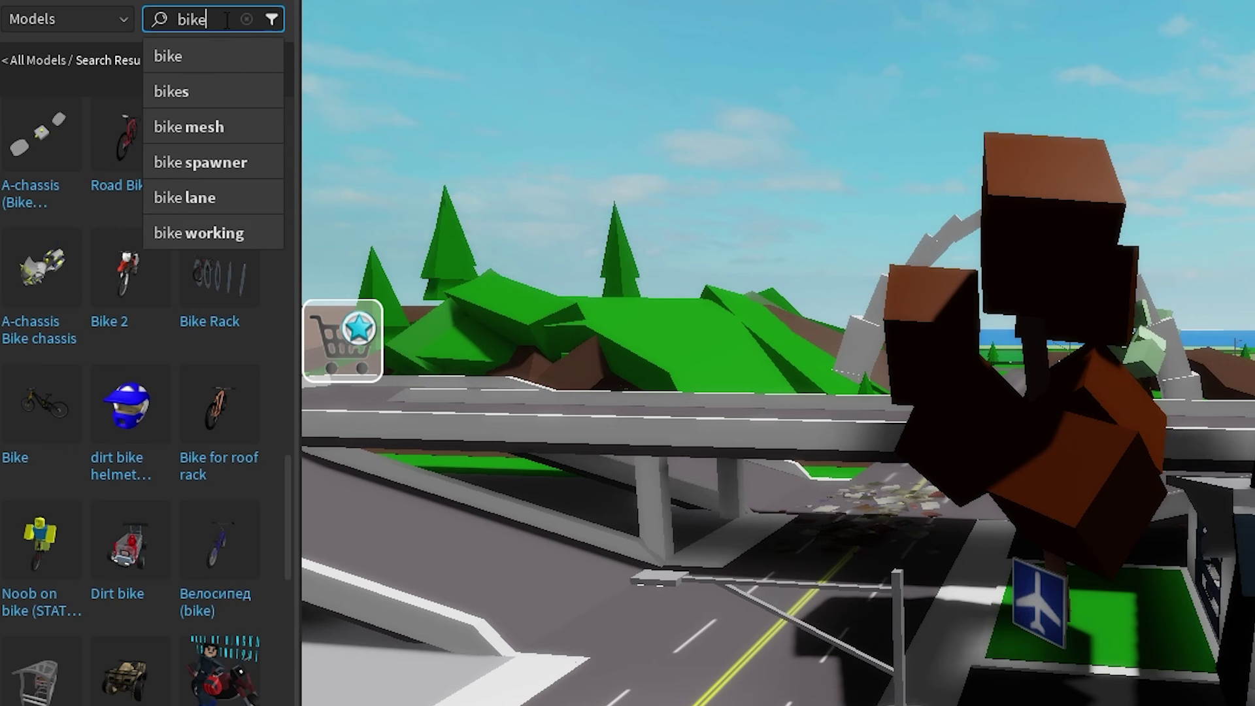
type("poop")
key("Return")
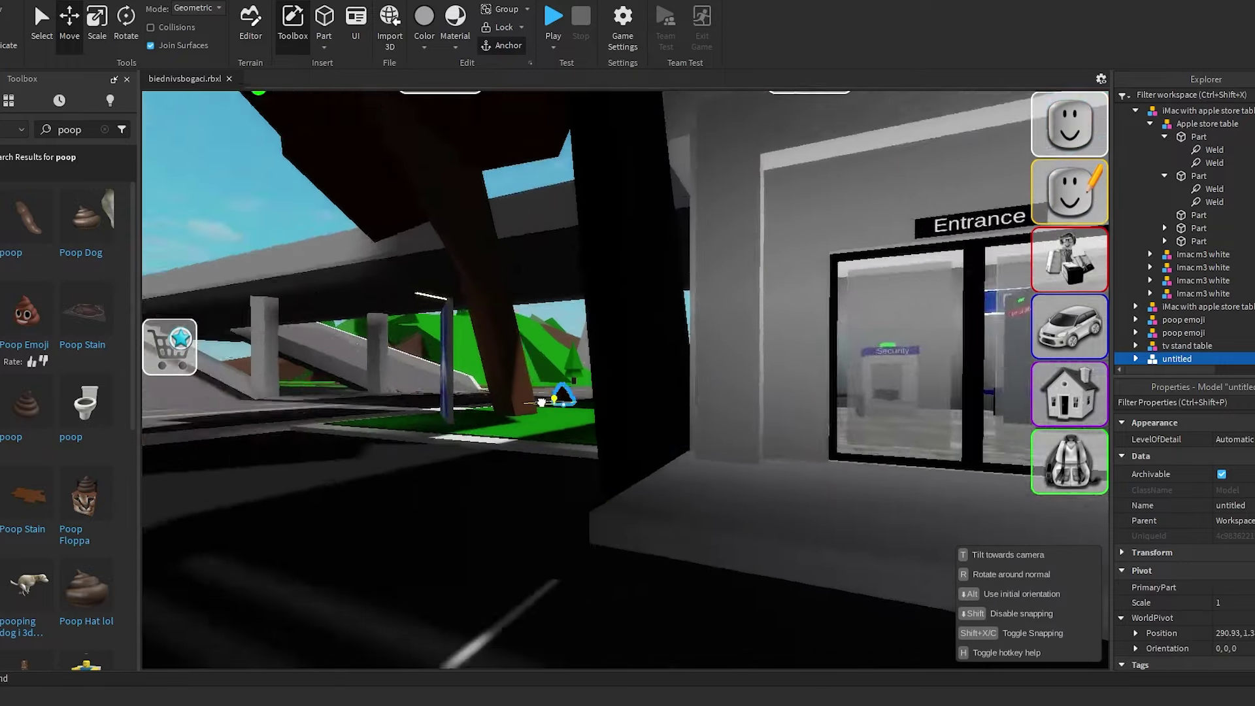
left_click_drag(541, 402, 645, 367)
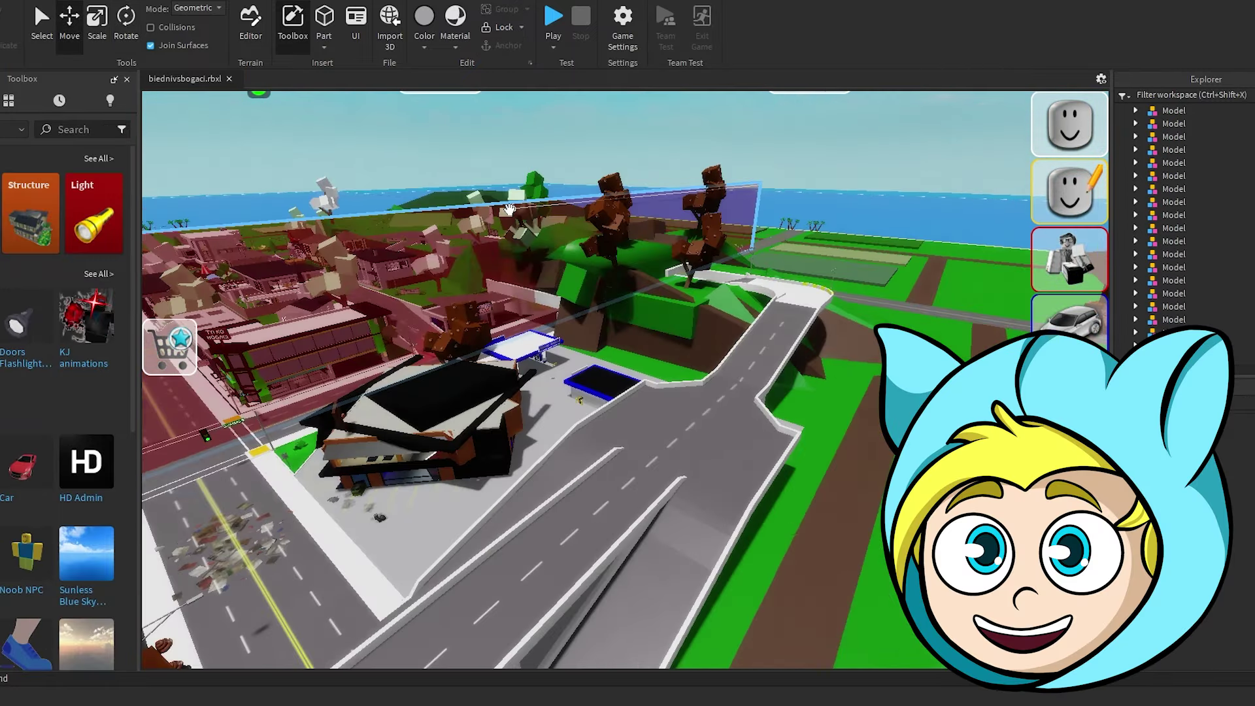
Step: Select the black pavement pieces around the police station together and remove them
right_click_drag(510, 209, 753, 342)
right_click_drag(709, 259, 718, 265)
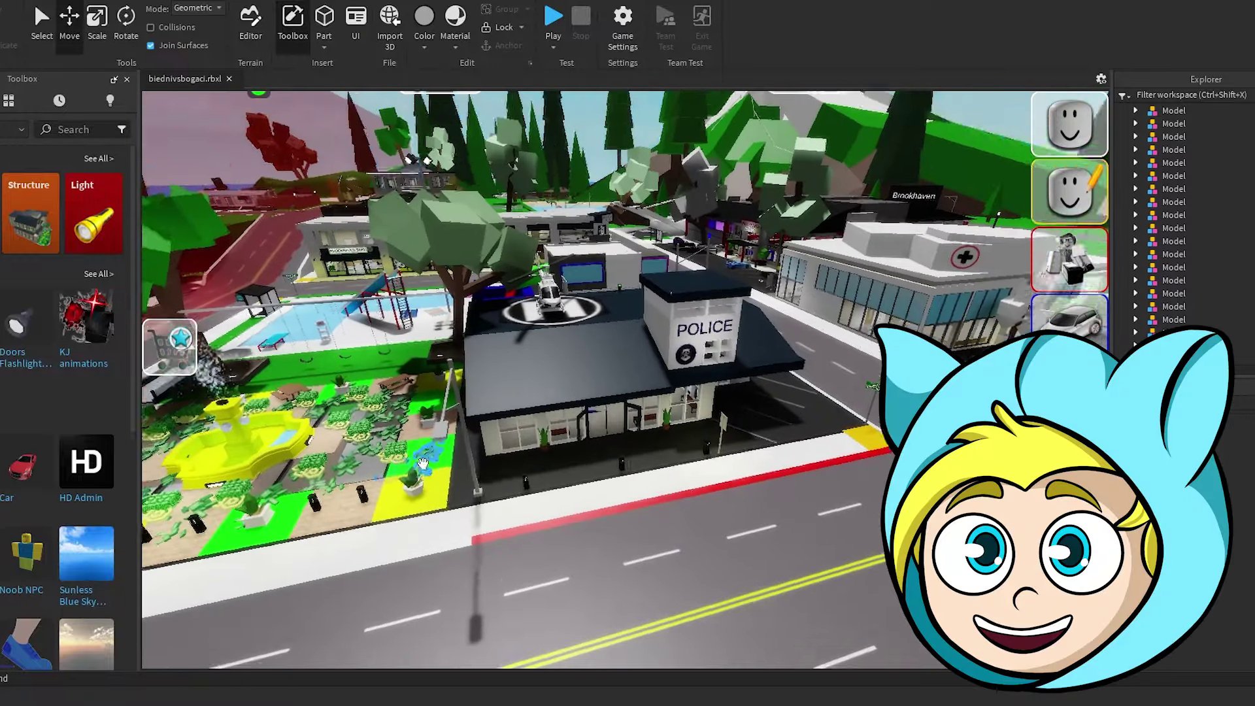
right_click_drag(423, 464, 423, 465)
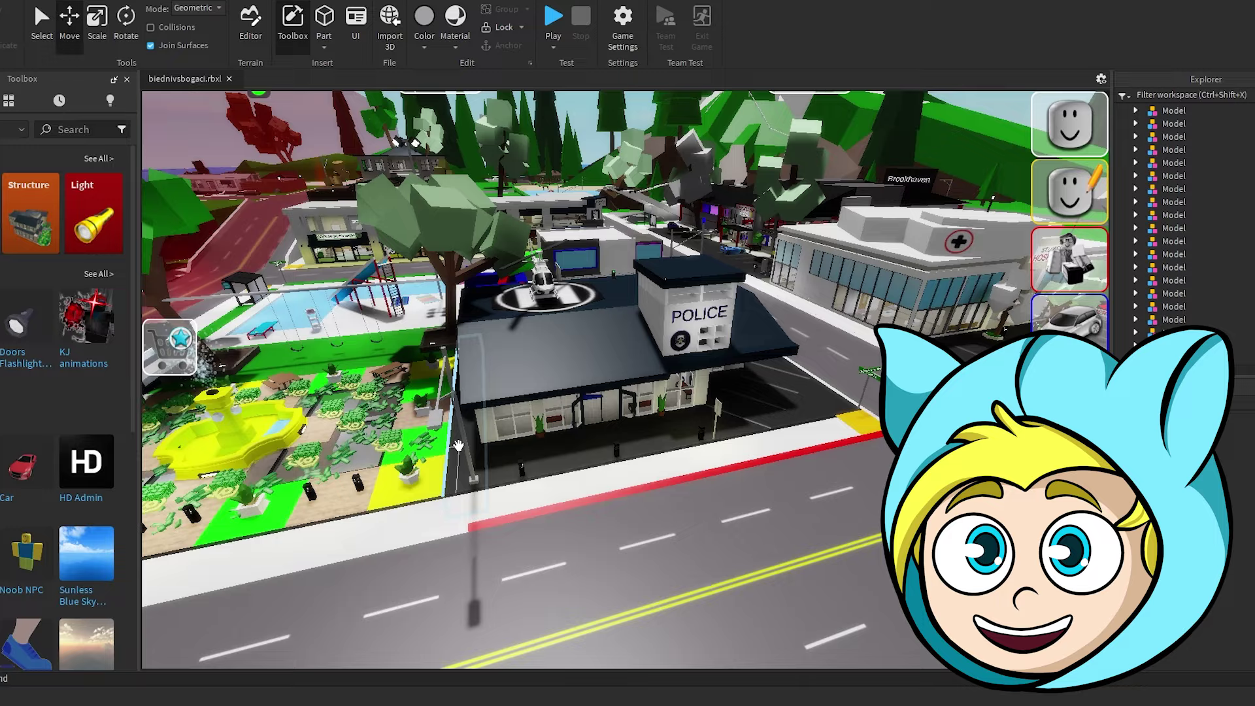
left_click(534, 456, "ctrl")
key("w")
right_click_drag(802, 451, 803, 451)
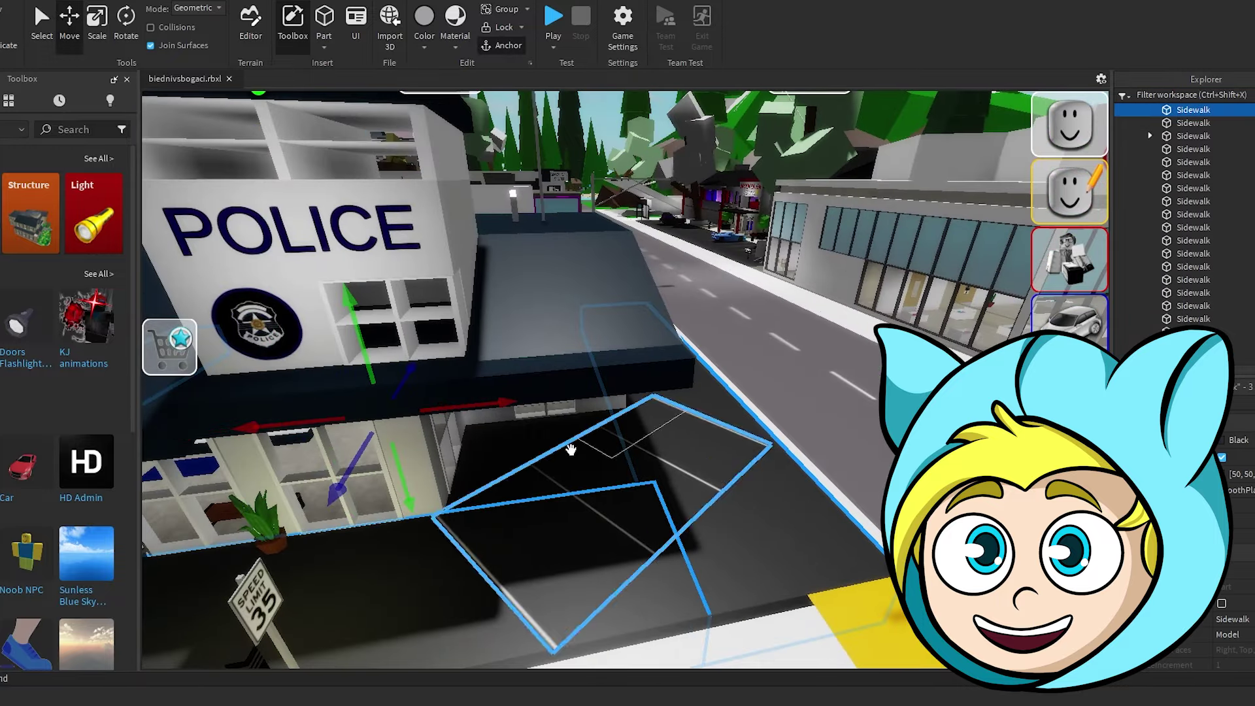
key("w")
right_click_drag(641, 370, 645, 369)
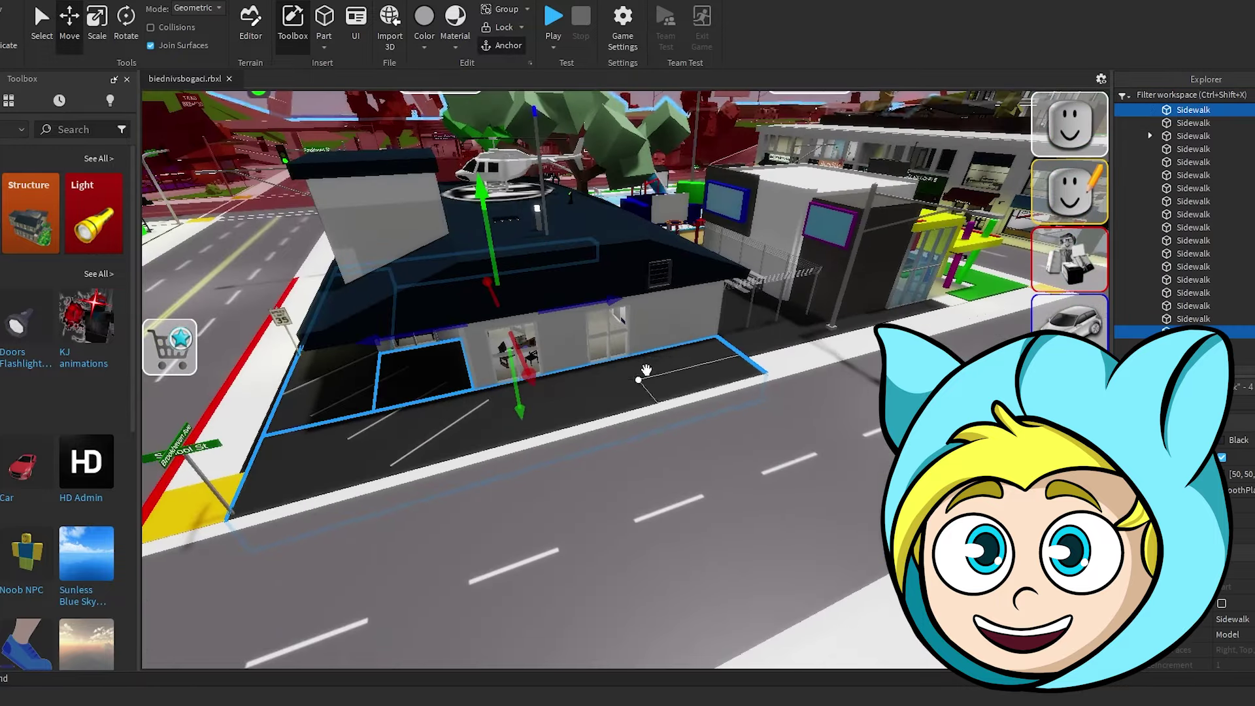
left_click(755, 343, "ctrl")
left_click_drag(717, 318, 729, 325)
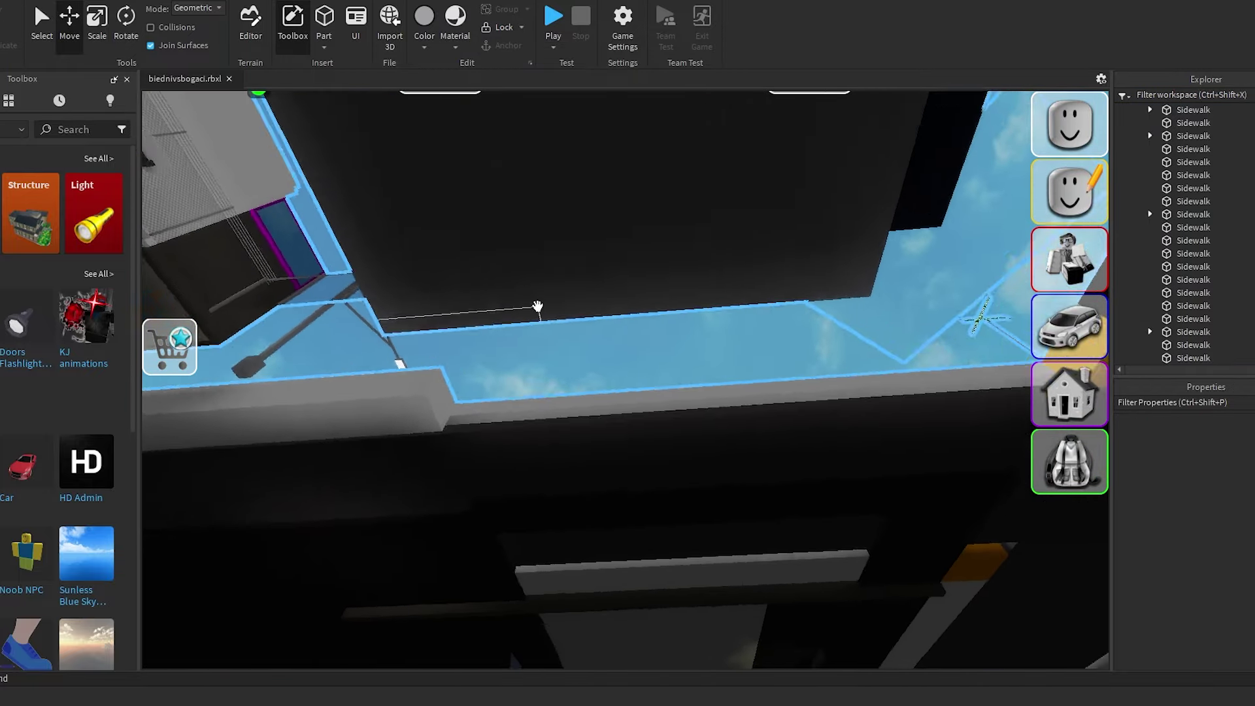
Step: Select the entire police station from beneath the map and clear it from its lot
right_click_drag(345, 414, 345, 414)
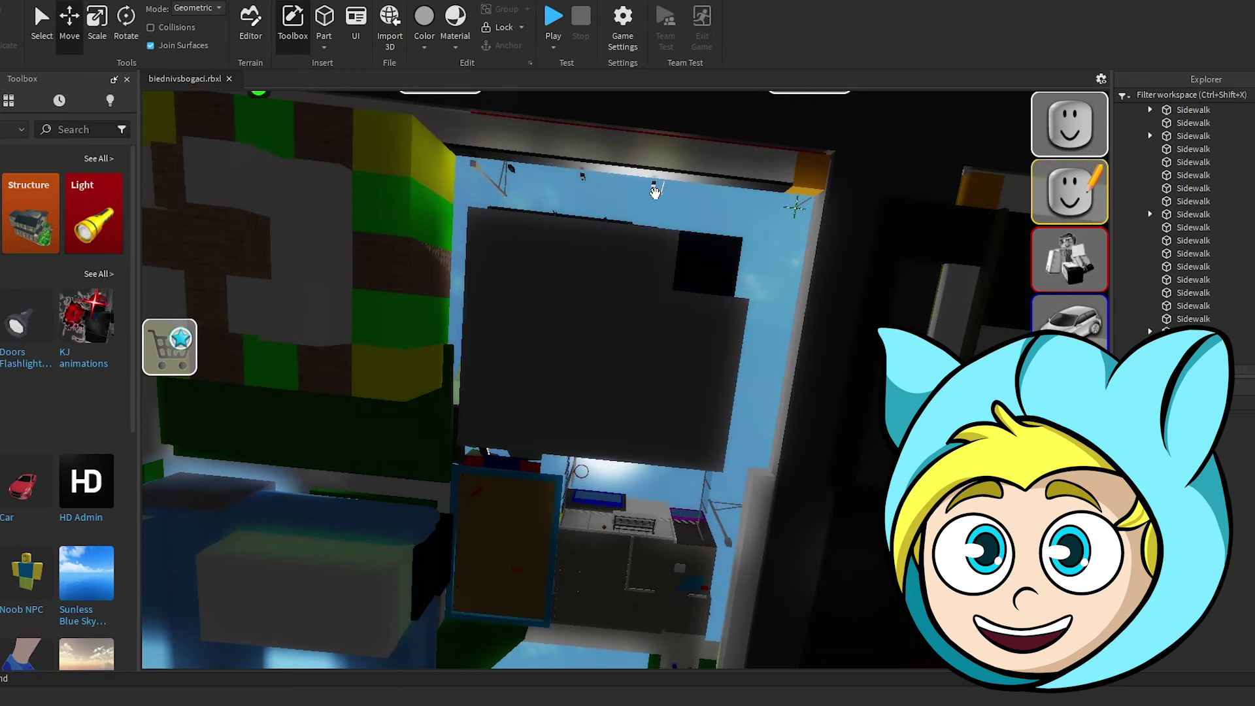
left_click_drag(468, 195, 744, 377)
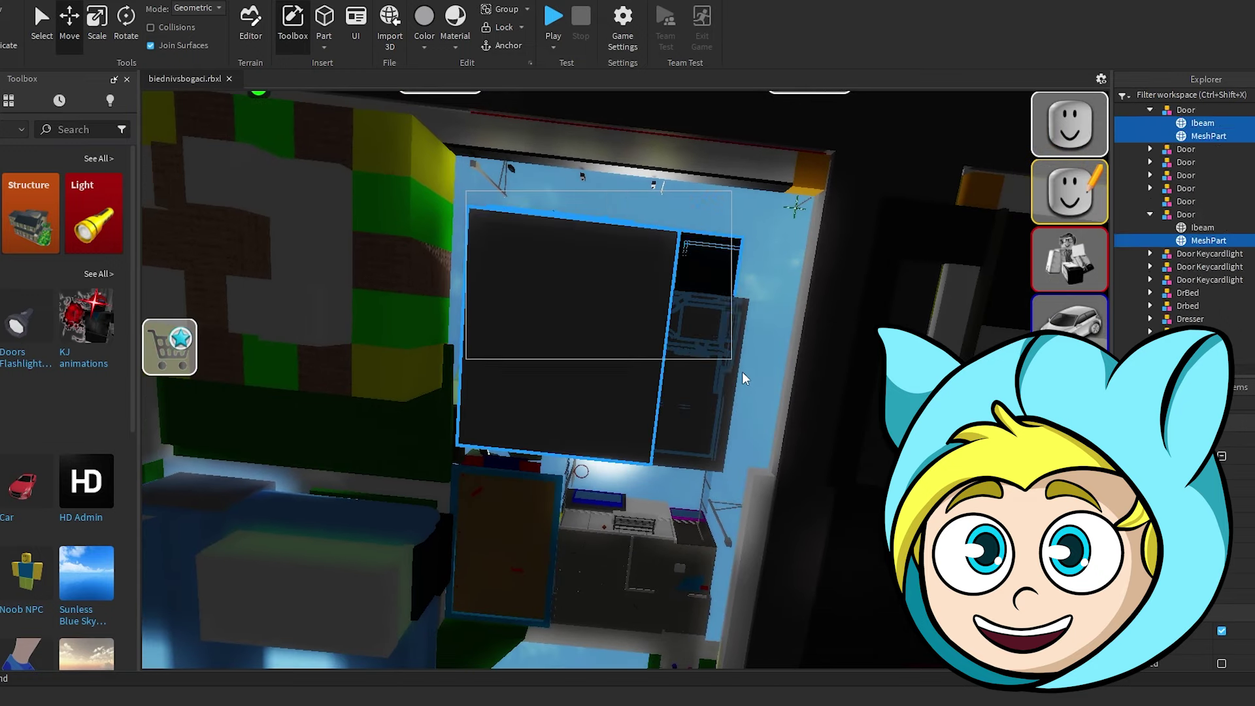
left_click_drag(762, 439, 758, 456)
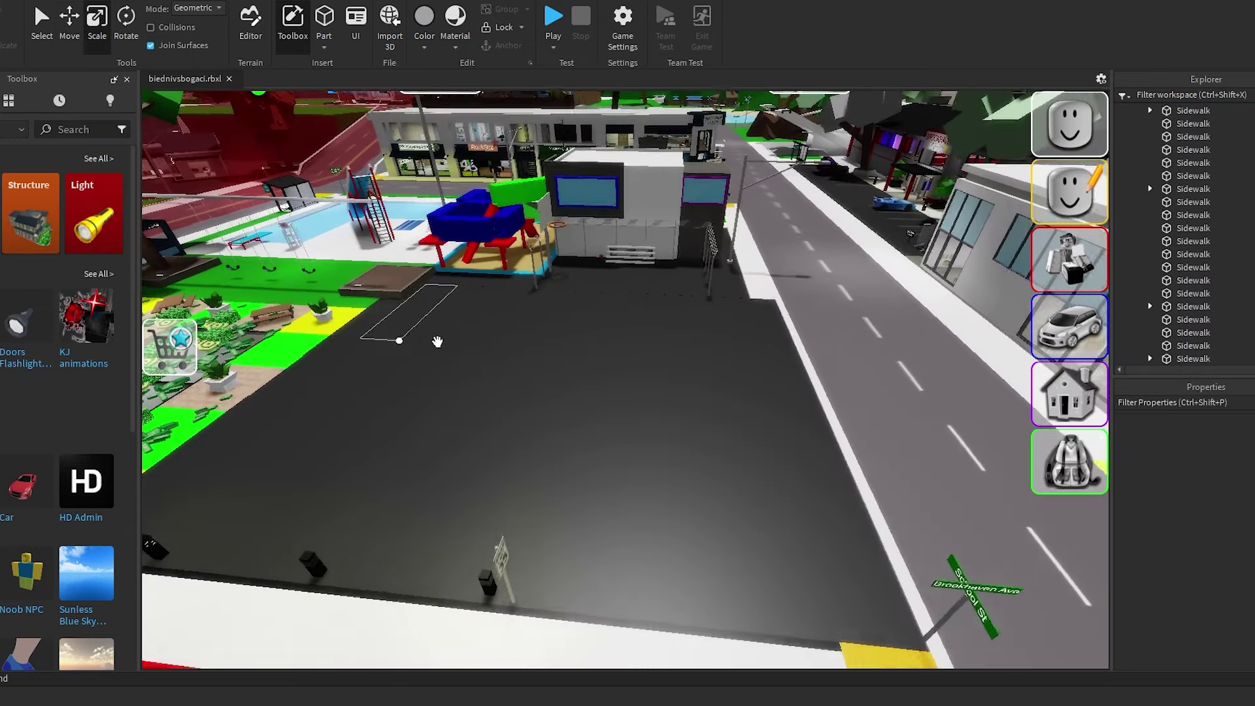
Step: Search the Toolbox for dealership and add a car dealership building to the emptied police station lot
type("dealership")
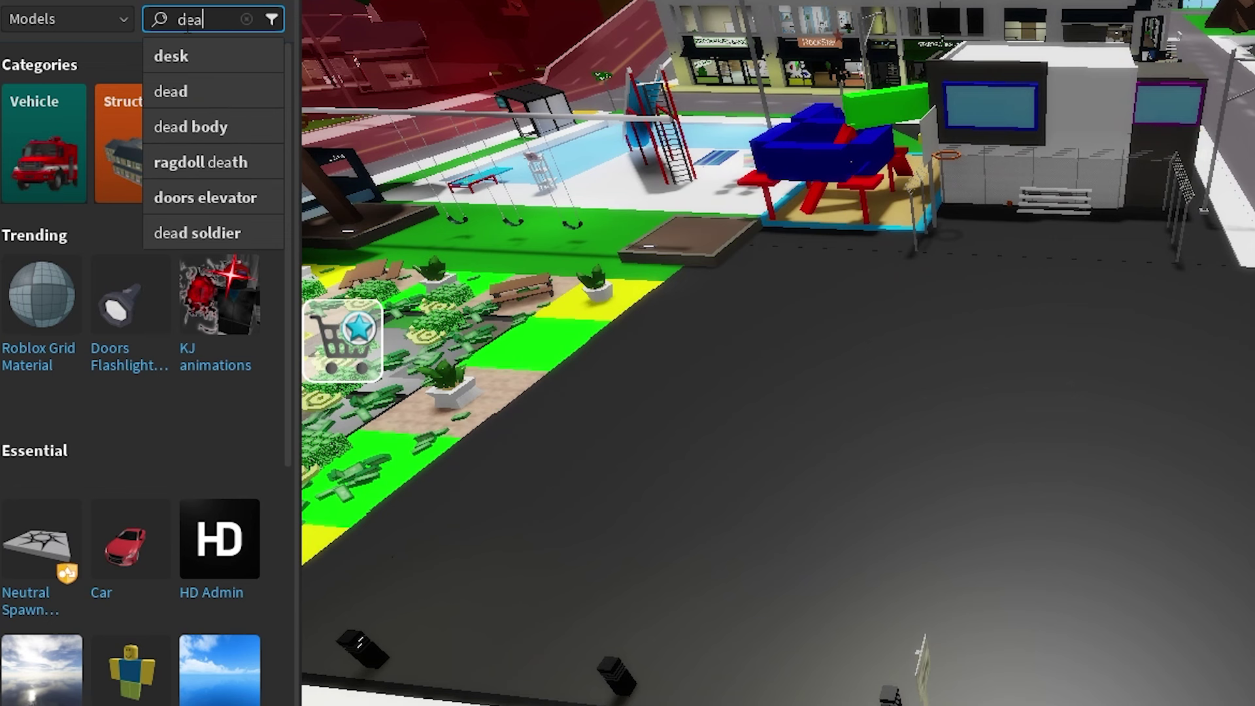
key("Return")
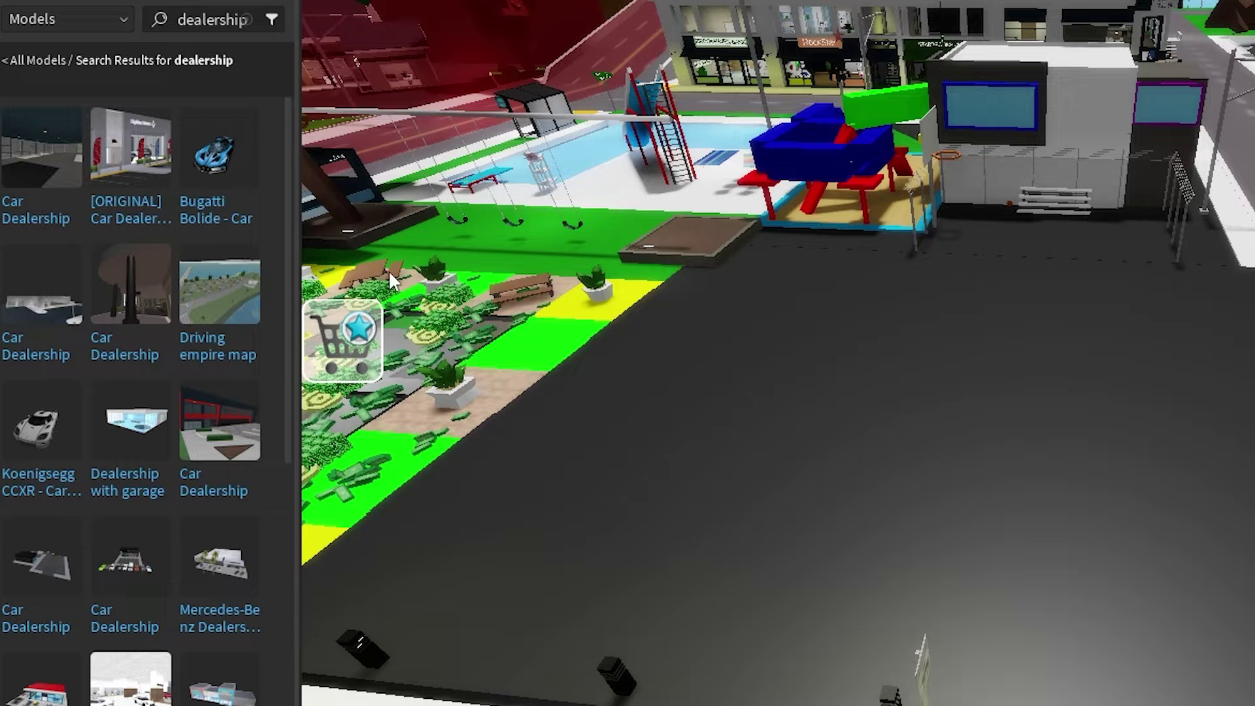
key("s")
mouse_move(114, 592)
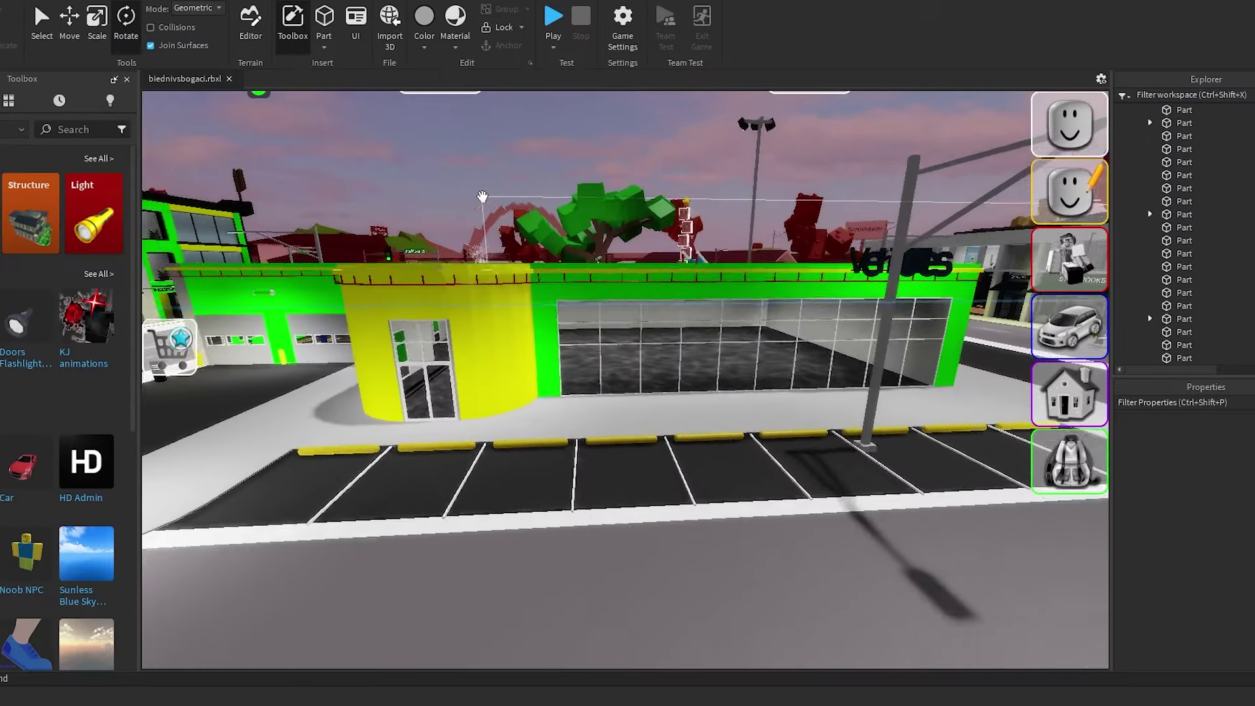
Step: Examine the dealership's exterior, including the garage side, the round yellow entrance and the glazed showroom front
mouse_move(482, 196)
right_mouse_down()
mouse_move(448, 196)
mouse_move(467, 202)
right_mouse_up()
key("w")
key("a")
key("d")
key("a")
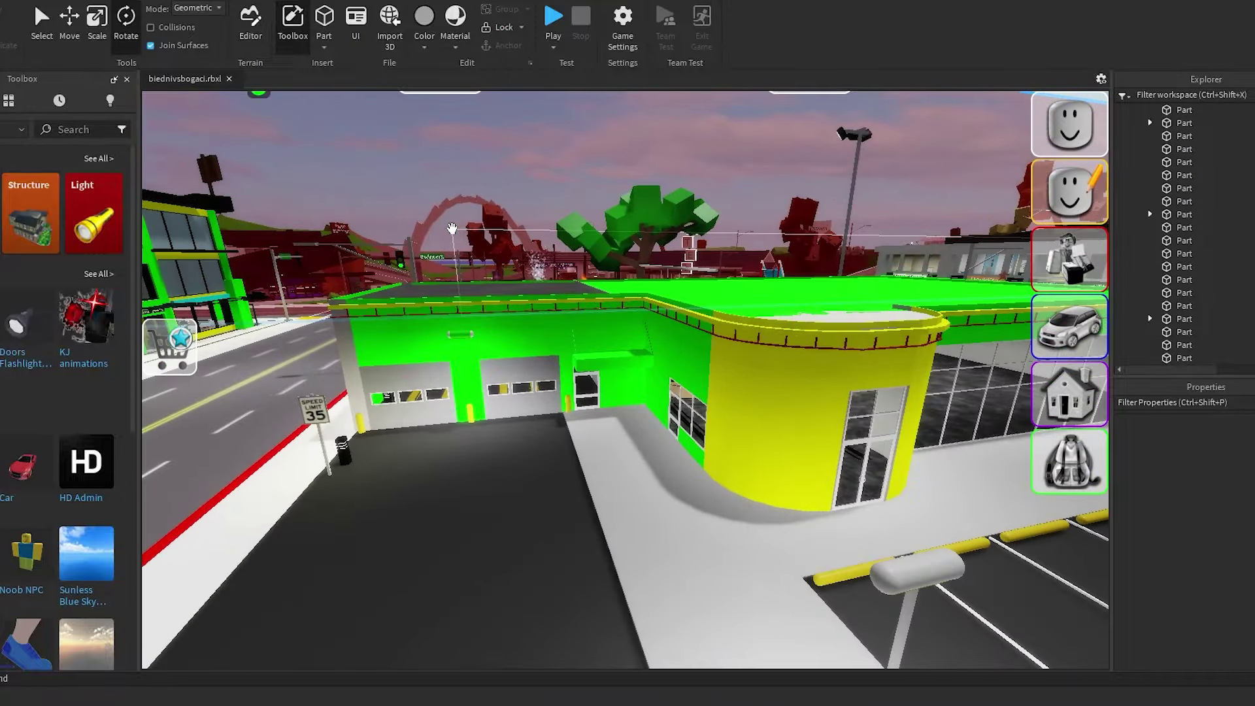
key("w")
key("e")
key("d")
key("q")
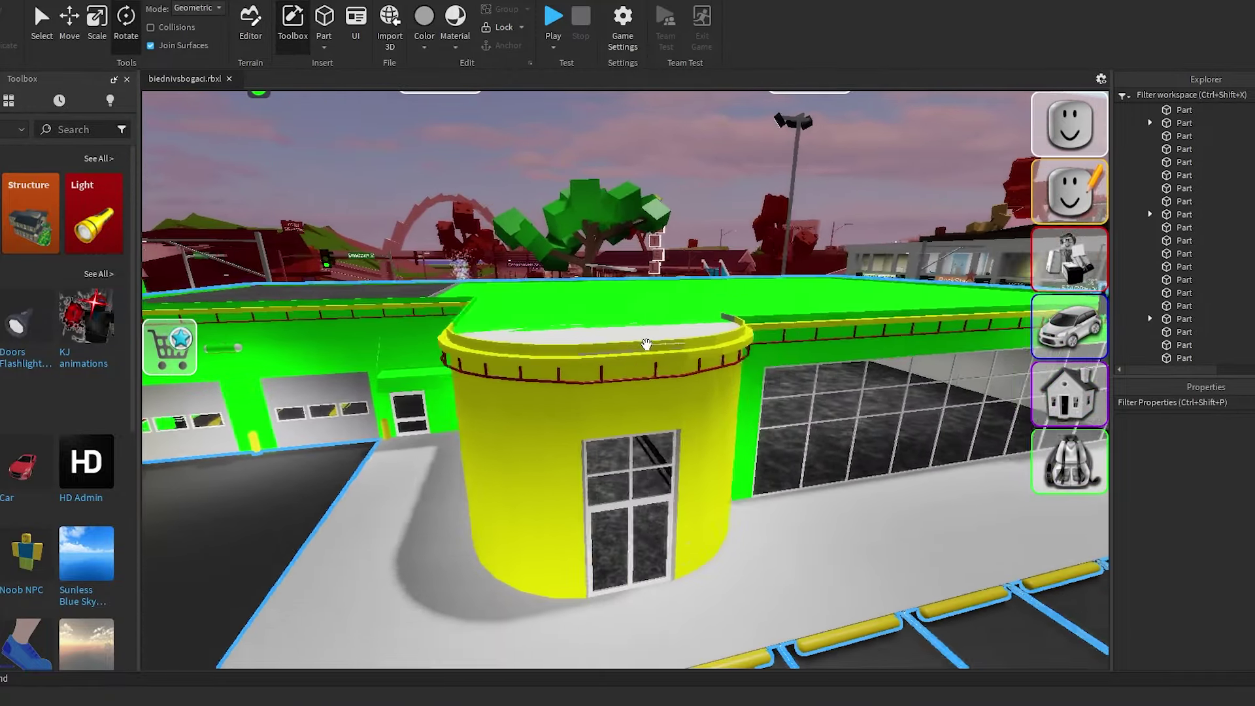
key("s")
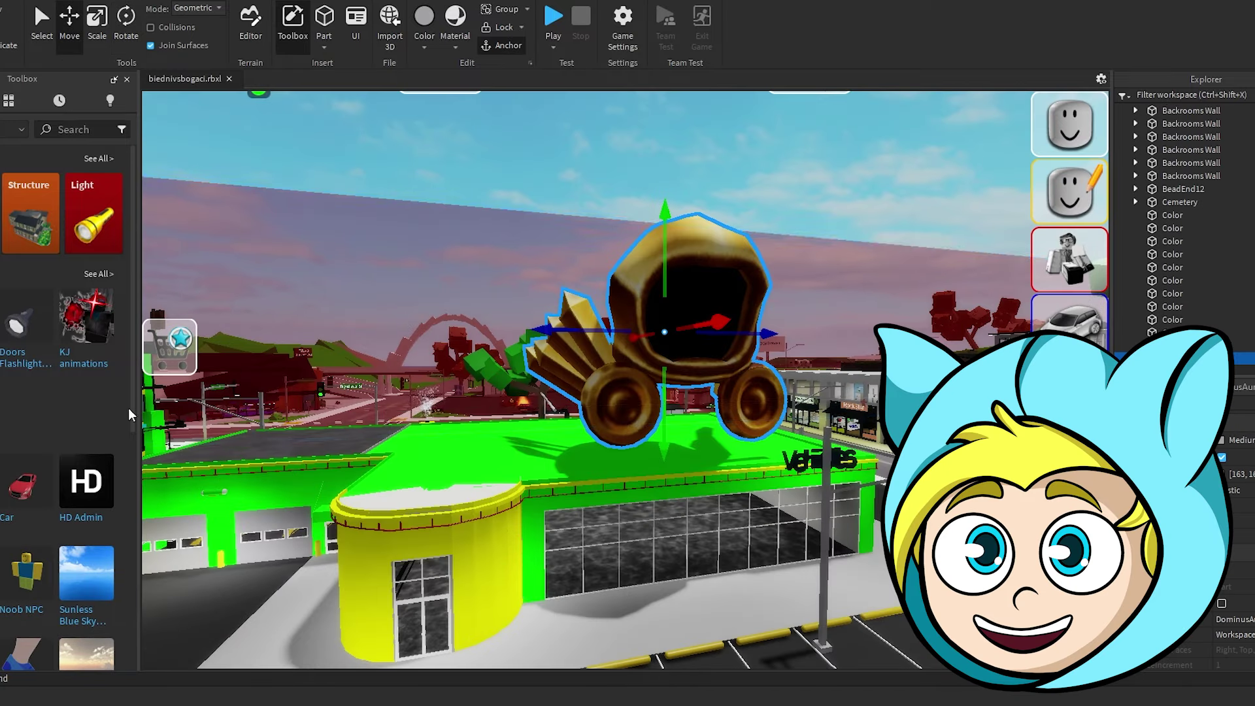
Step: Search the Toolbox for lamborghini and insert the Lamborghini Huracan Performante into the dealership's empty showroom
right_click_drag(601, 426, 601, 427)
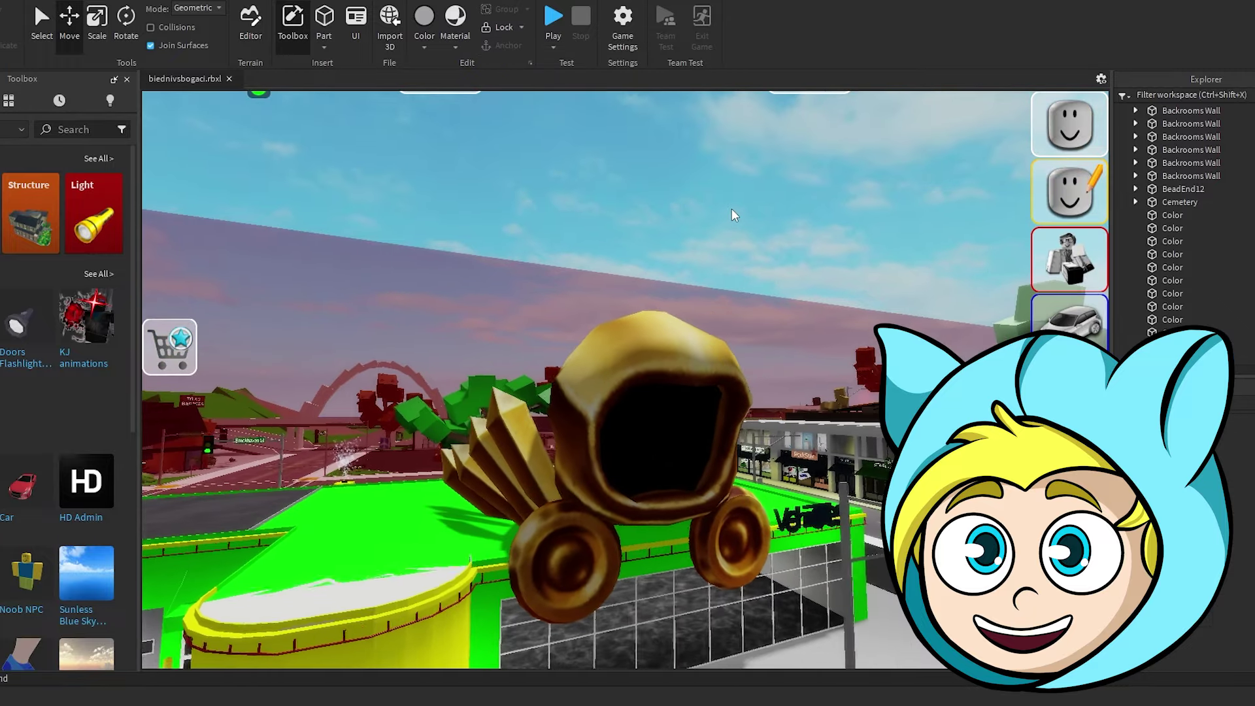
right_click_drag(731, 210, 731, 212)
key("w")
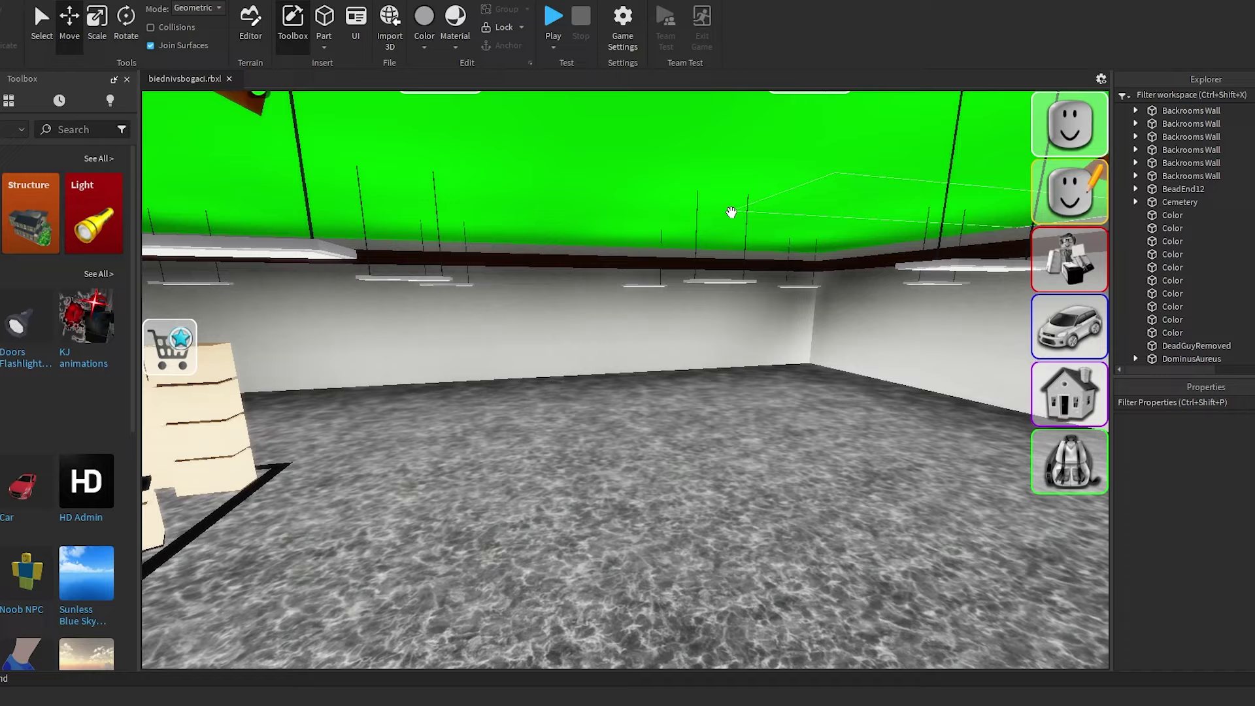
left_click(92, 134)
type("lambor")
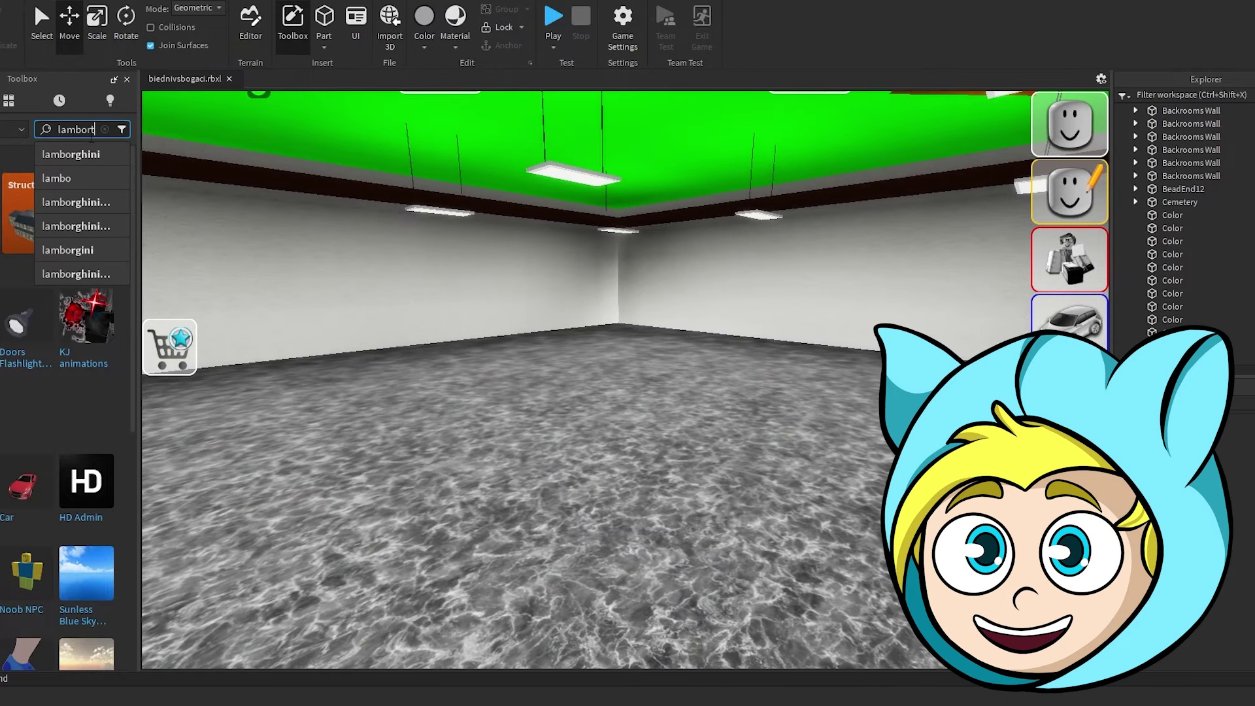
type("gh")
type("ini")
key("Return")
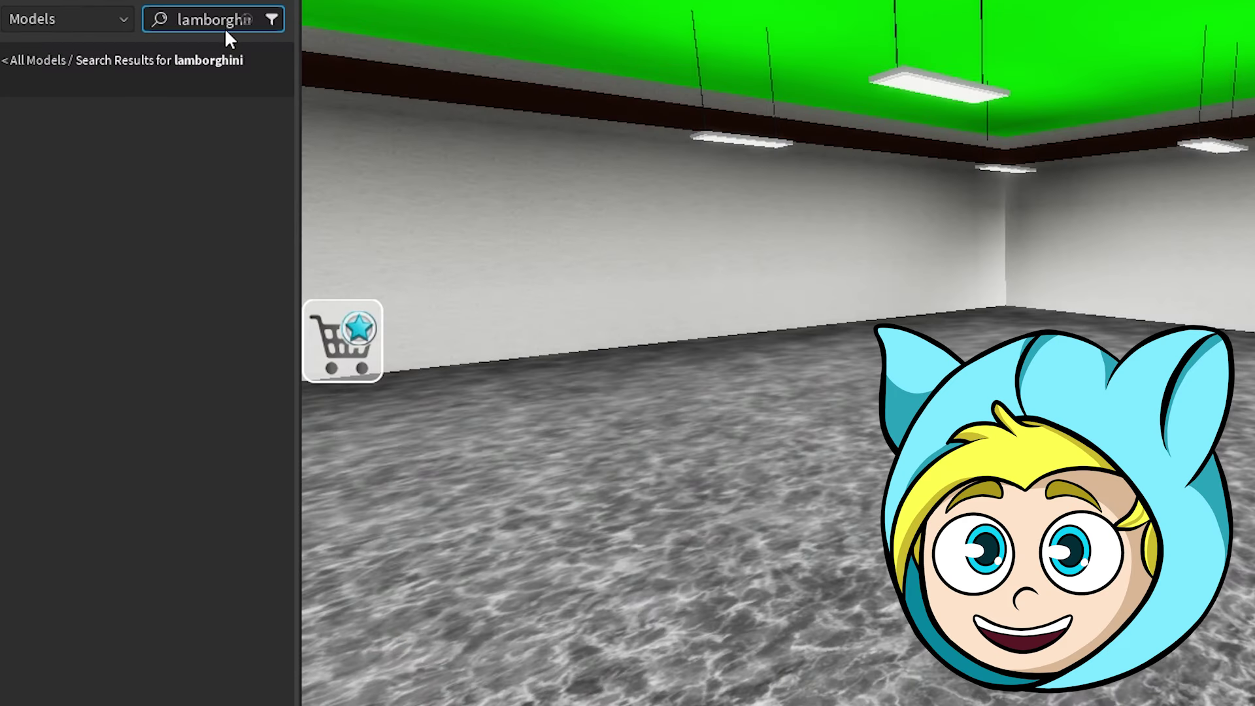
left_click(42, 150)
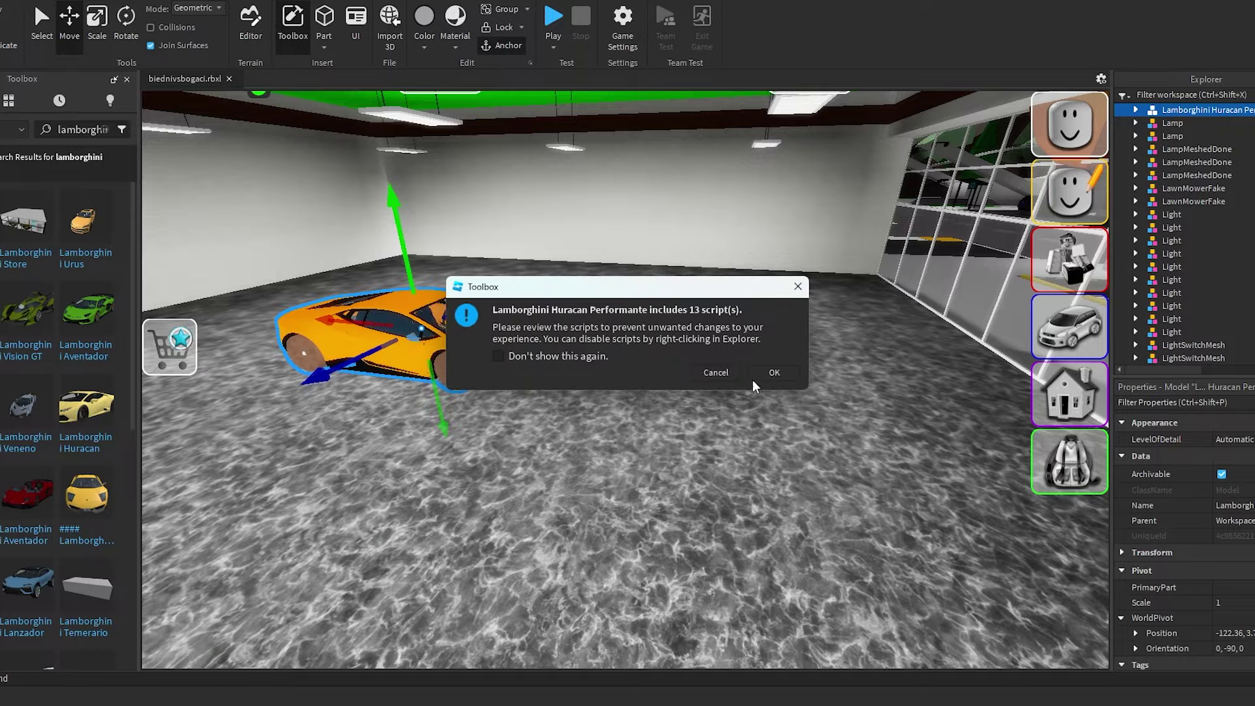
key("w")
right_click_drag(702, 364, 700, 432)
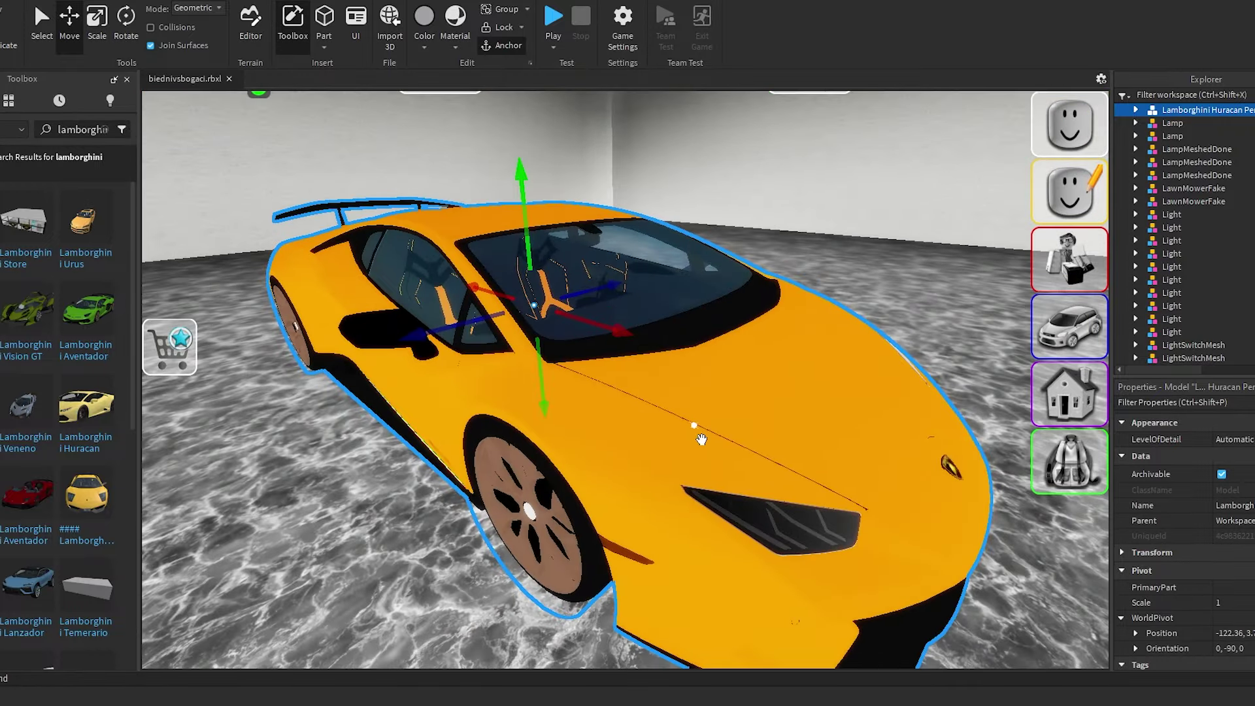
Step: Push the orange Huracan back in the showroom and add the red Lamborghini Aventador J beside it
left_click_drag(700, 431, 840, 349)
right_click_drag(840, 349, 830, 340)
key("s")
left_click(27, 494)
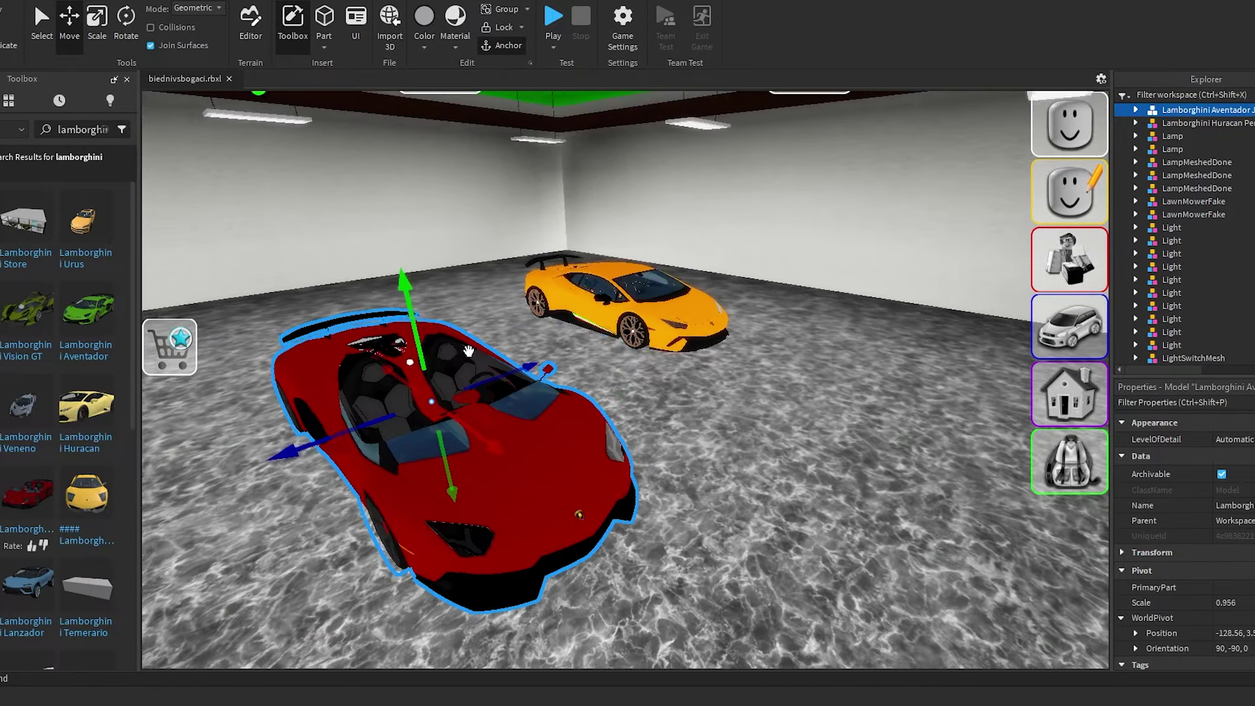
right_click_drag(418, 358, 470, 352)
left_click_drag(470, 353, 549, 462)
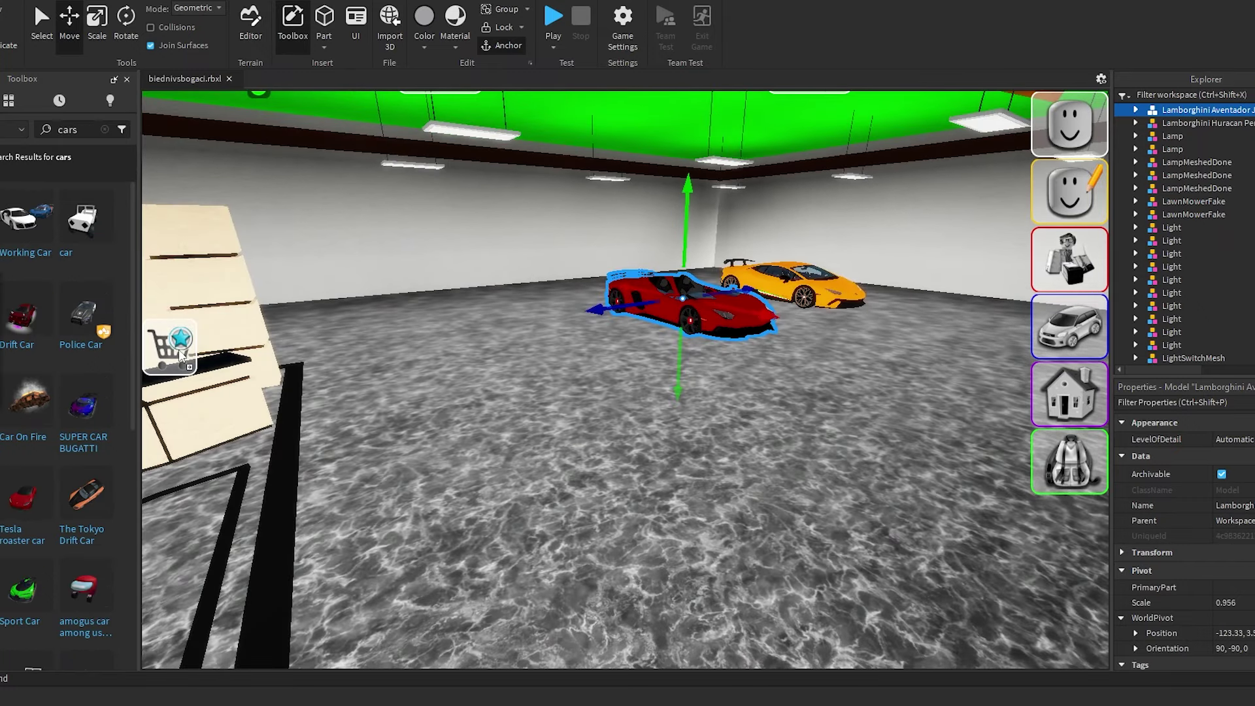
Step: Insert the 2021 Koenigsegg Jesko from the cars search and position it in the dealership's showroom
left_click_drag(580, 406, 924, 349)
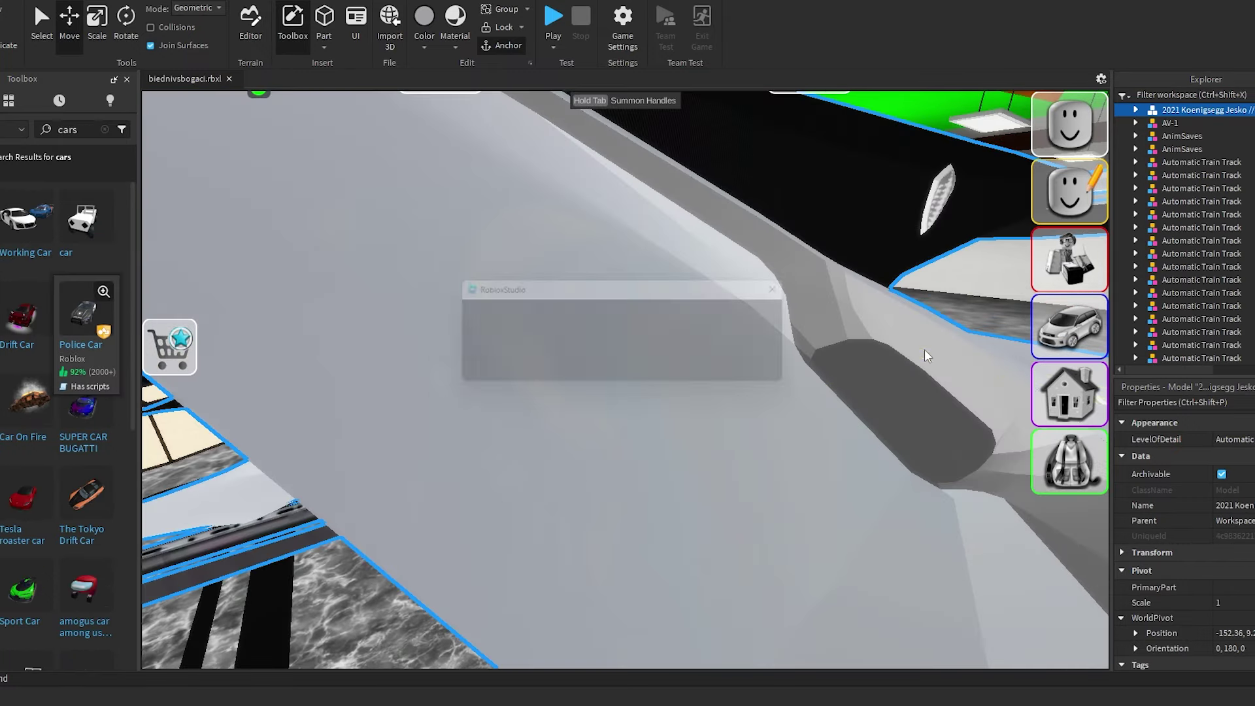
left_click(794, 372)
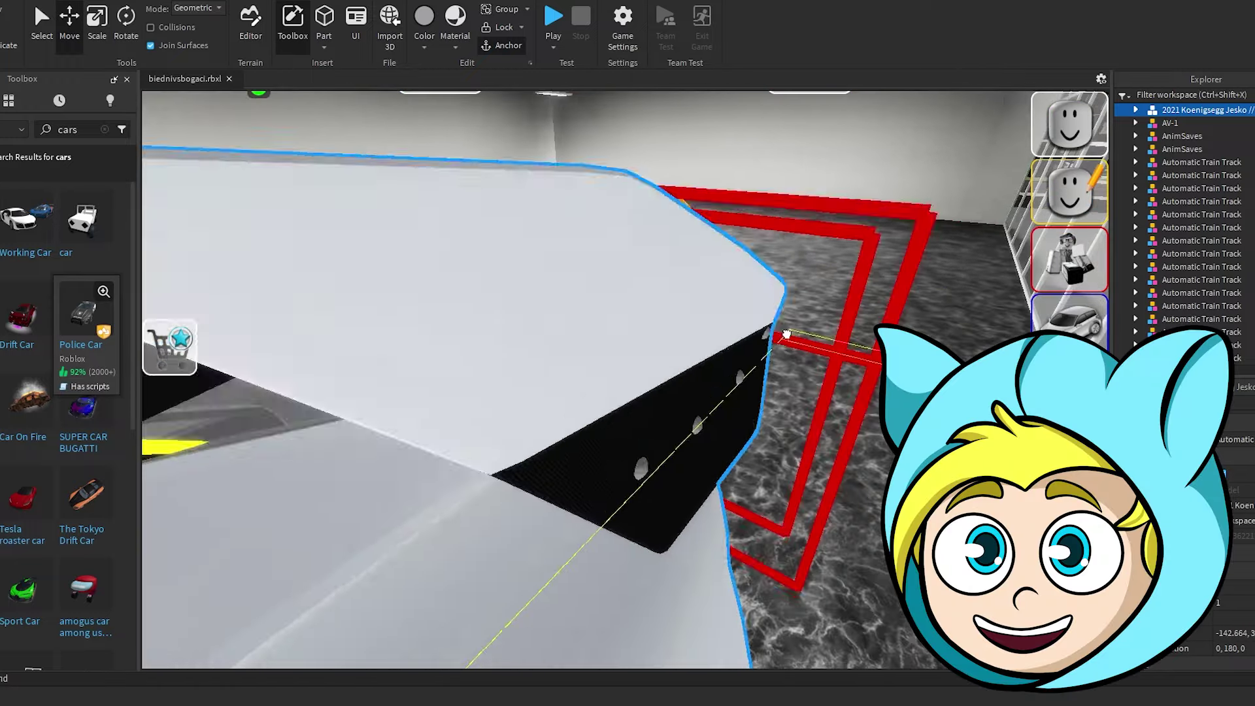
left_click(785, 332)
left_click_drag(786, 334, 673, 281)
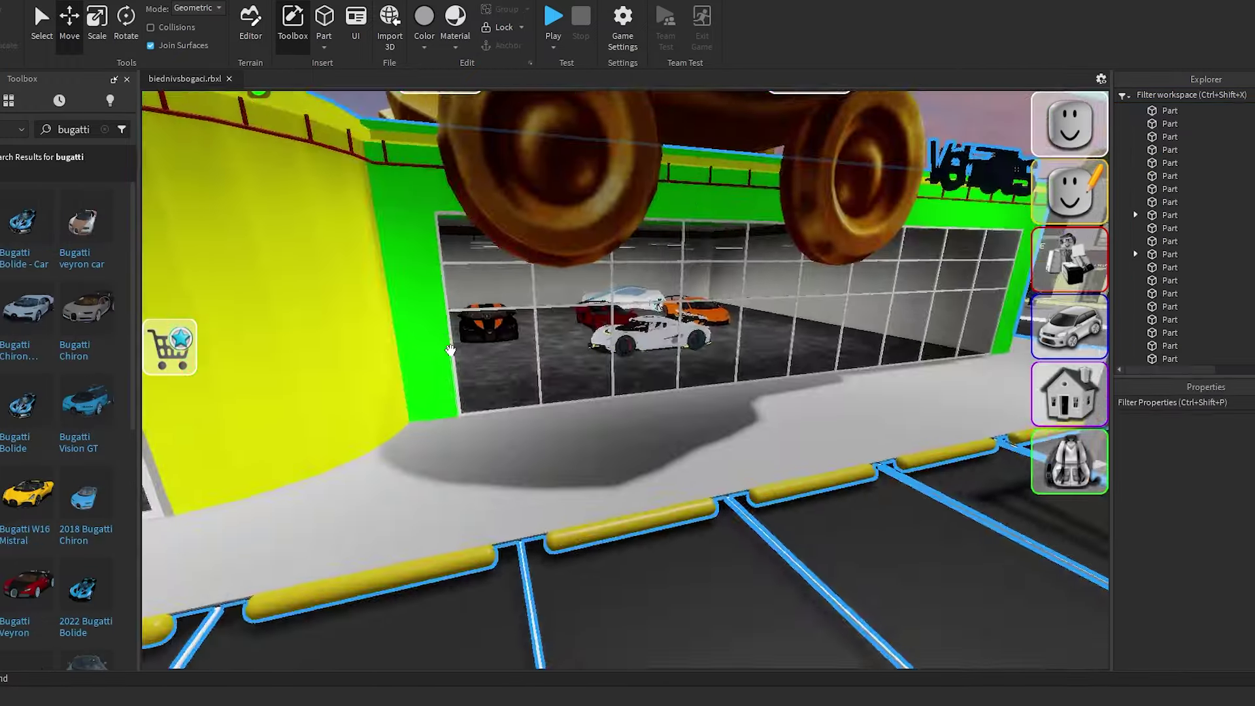
Step: Look over the dealership's glazed showroom front and the parked cars from outside
key("w")
right_click_drag(450, 350, 450, 350)
key("s")
scroll(450, 349, "down", 10)
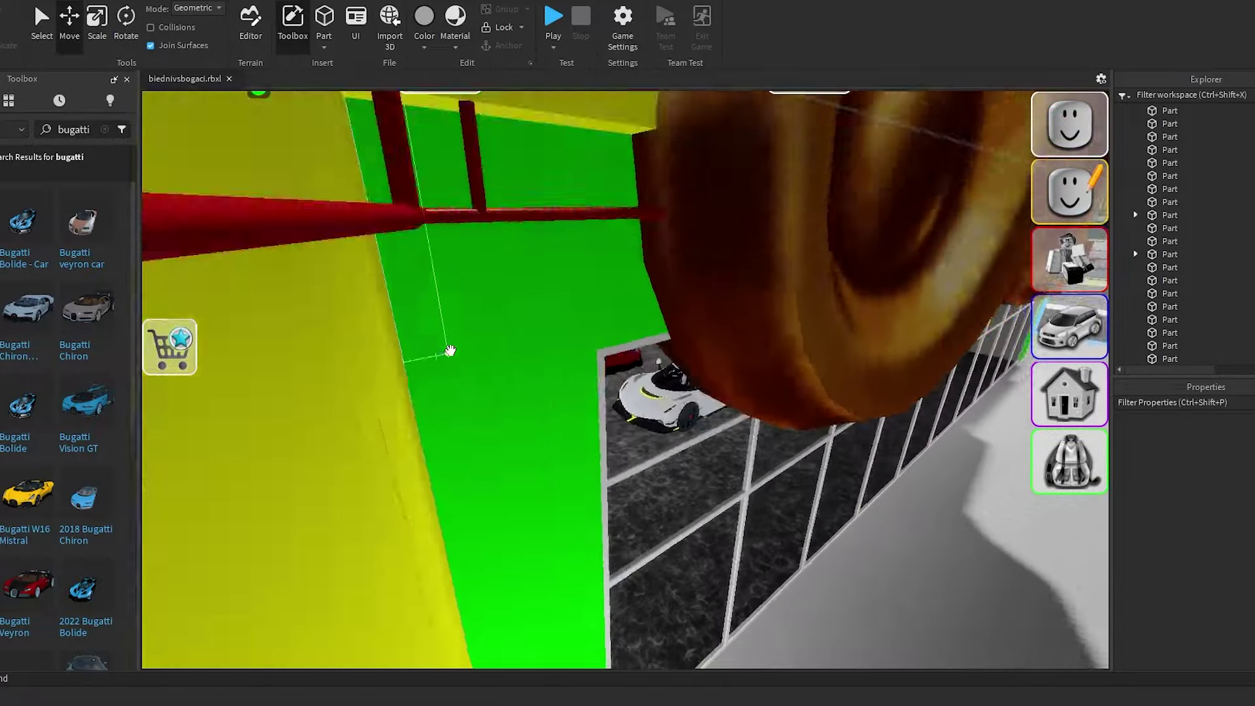
scroll(523, 371, "down", 5)
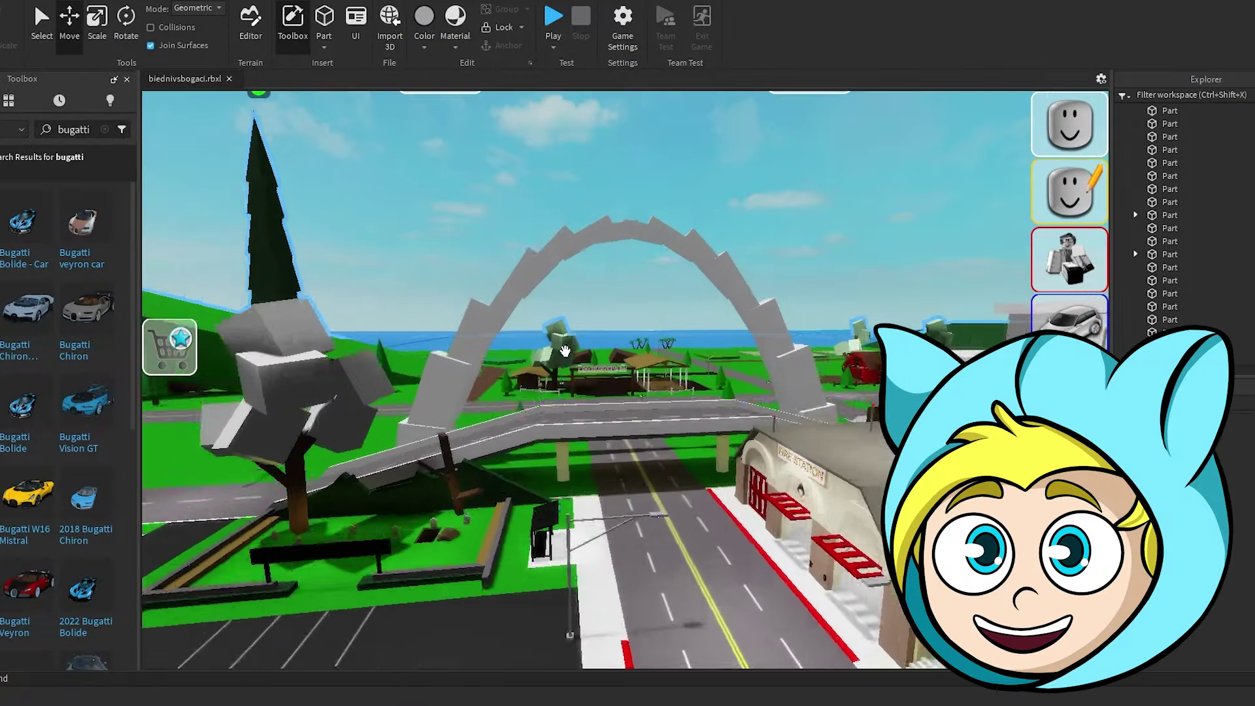
Step: Clear the Brookhaven Stables from their roadside lot and fill the ground with green baseplate
scroll(565, 351, "up", 2)
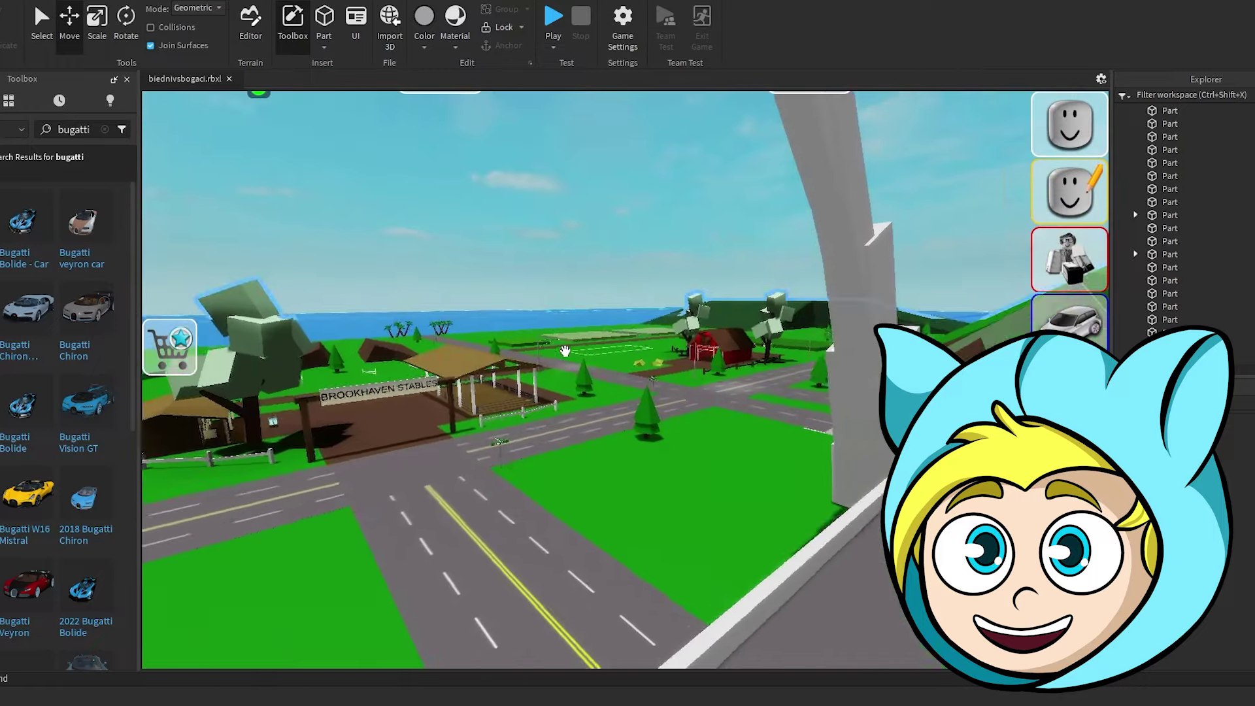
scroll(565, 351, "up", 3)
scroll(564, 350, "up", 10)
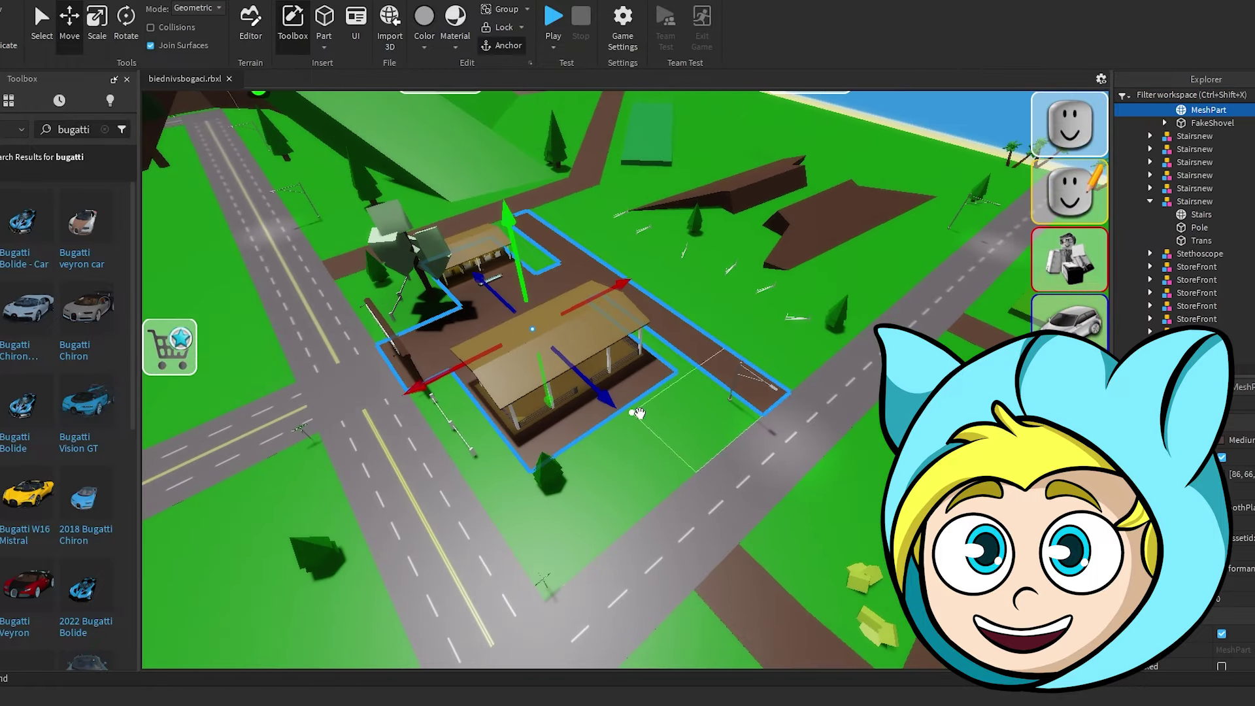
left_click(738, 341)
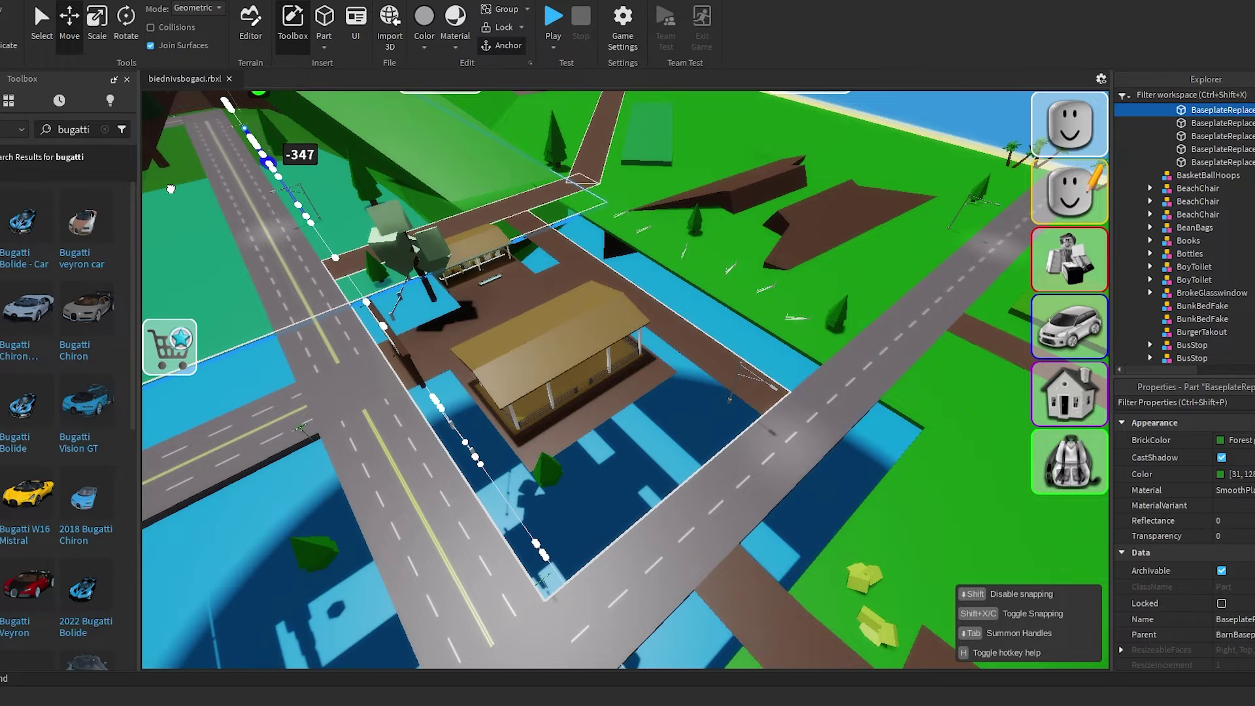
scroll(516, 345, "up", 10)
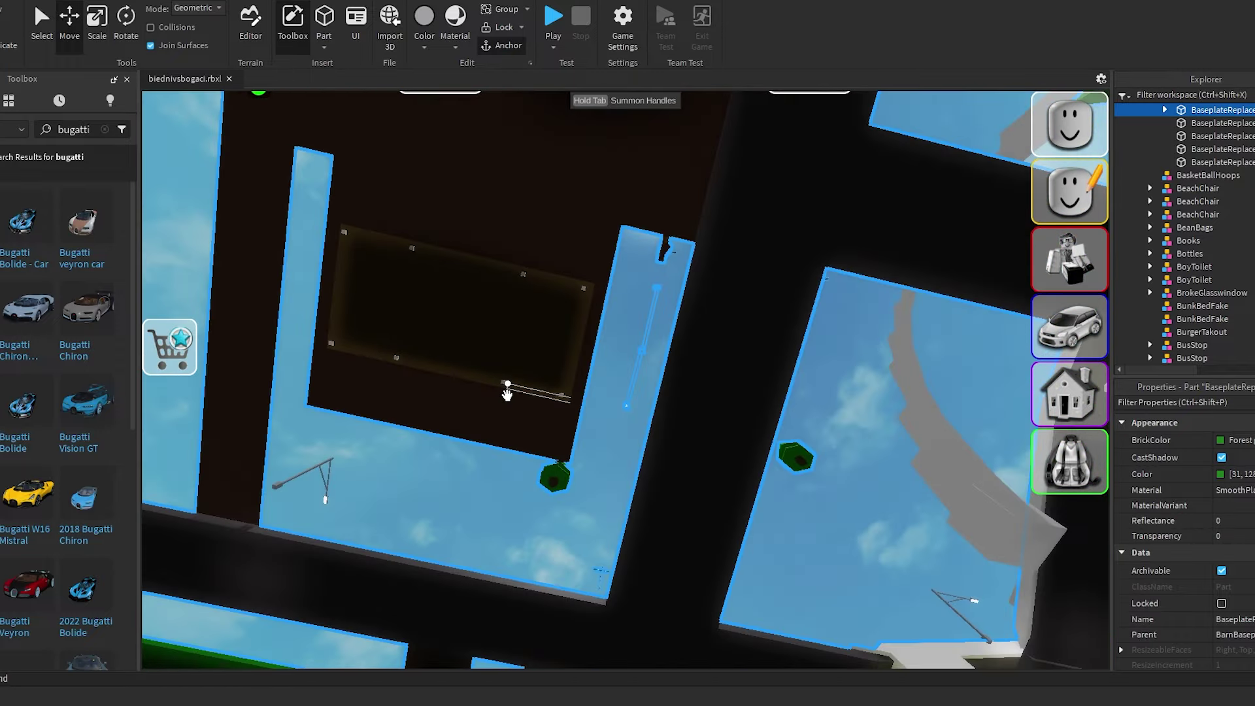
right_click_drag(507, 395, 553, 420)
scroll(552, 420, "down", 5)
scroll(554, 423, "up", 6)
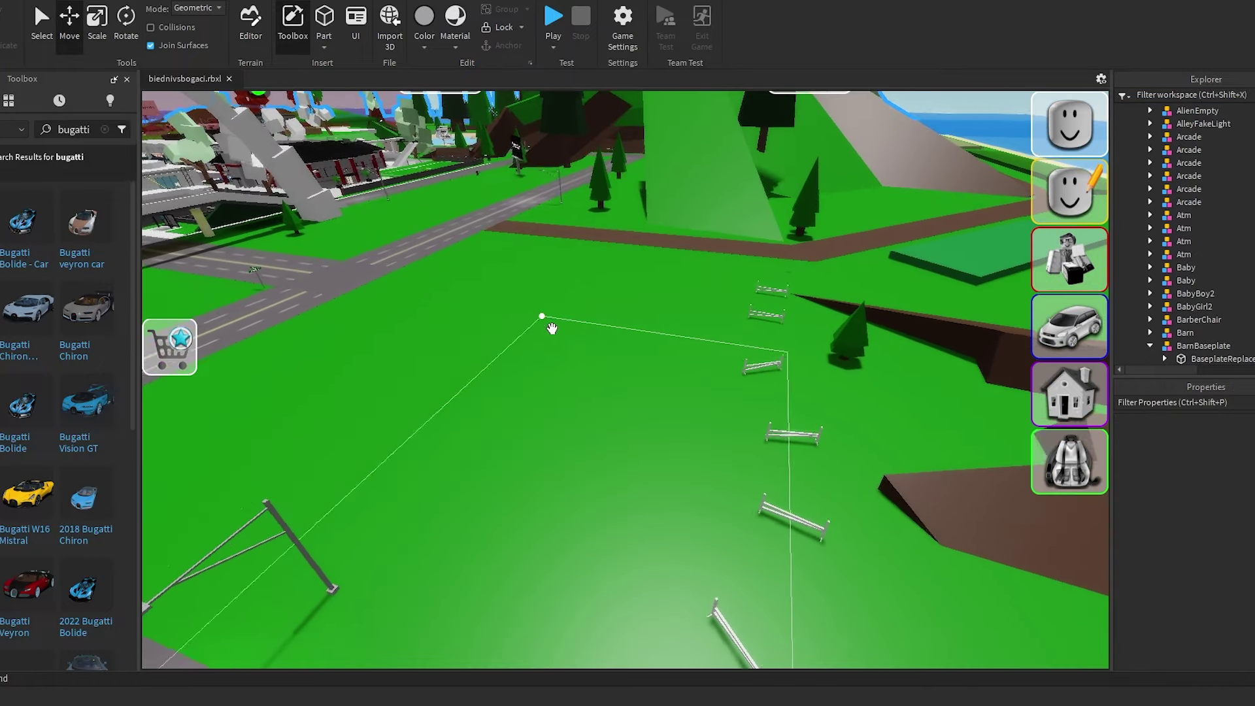
Step: Search the Toolbox for airport and place a runway, apron and control tower on the cleared lot
right_click_drag(552, 328, 607, 404)
scroll(617, 402, "up", 2)
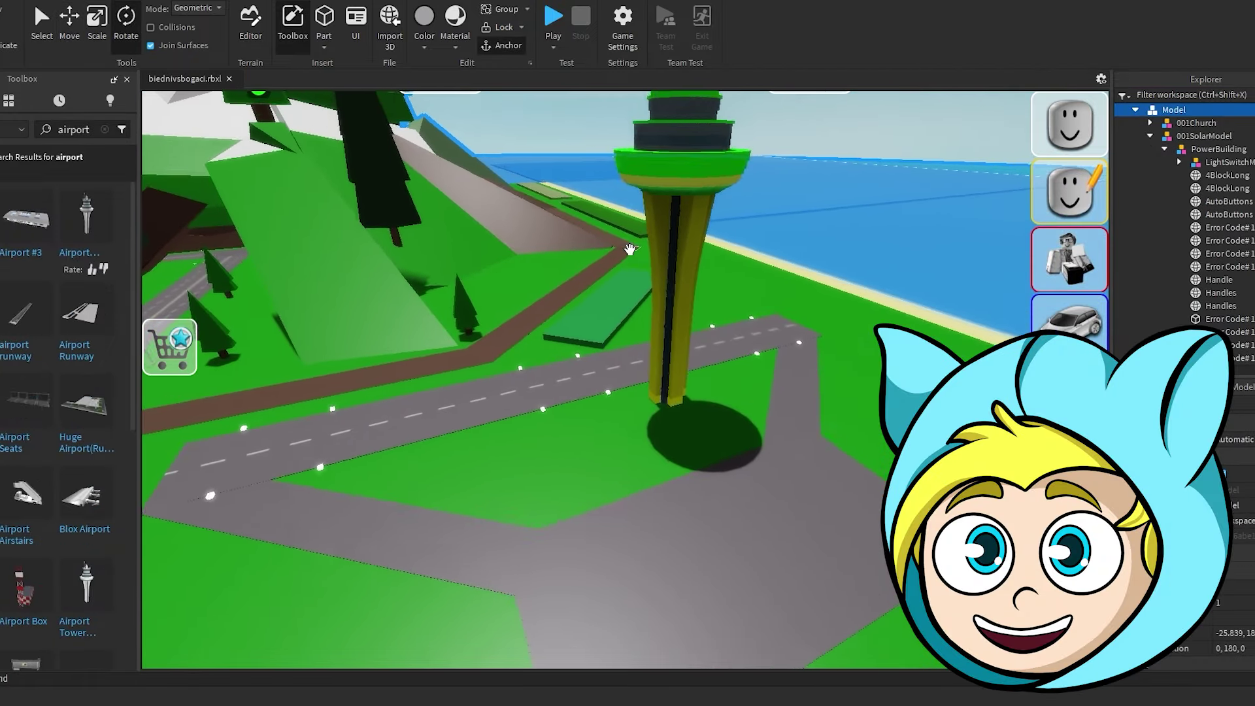
right_click_drag(629, 249, 631, 250)
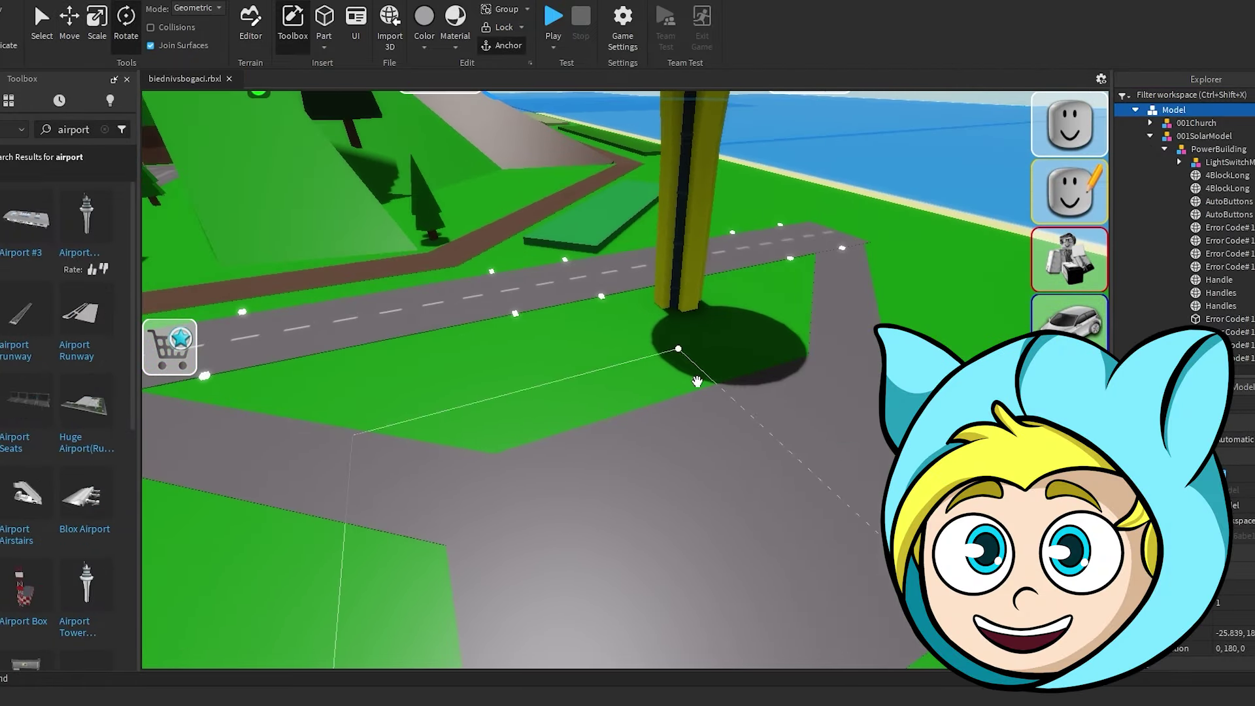
left_click(770, 413)
right_click_drag(770, 413, 773, 412)
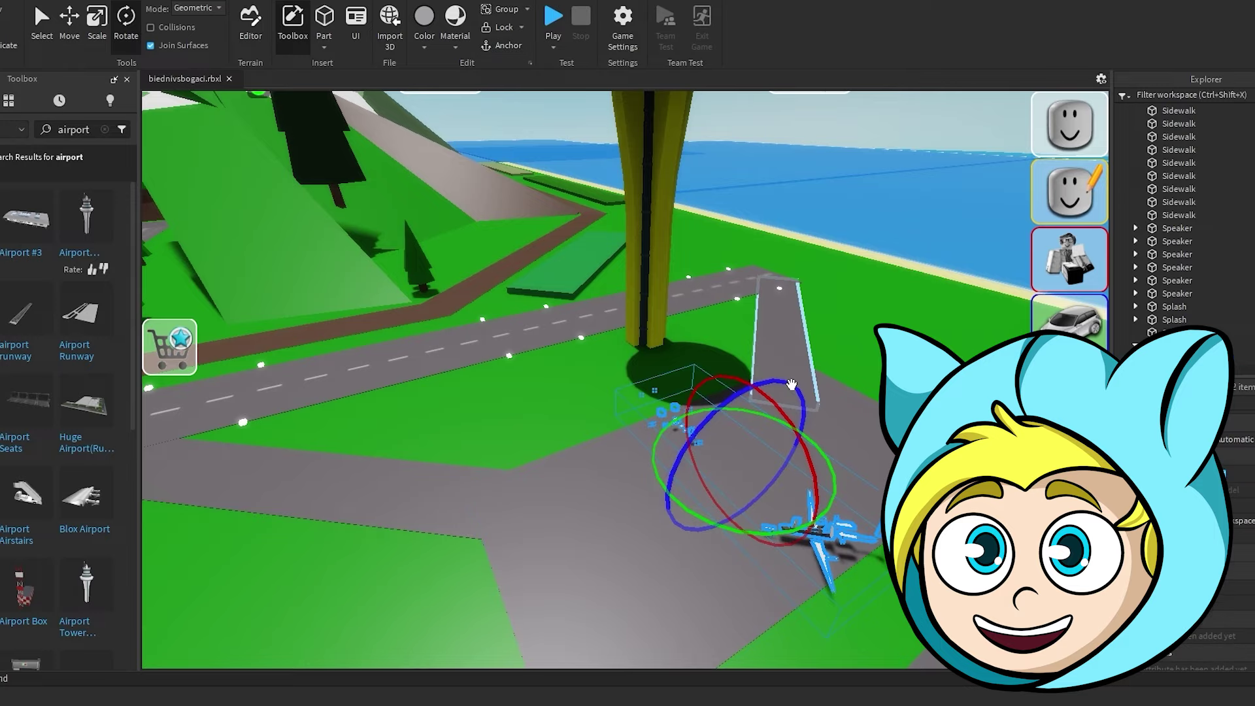
Step: Park the white Embraer Phenom 100 at the apron's far end and the gold Vip Plane near the control tower
right_click_drag(750, 357, 748, 355)
key("w")
right_click_drag(620, 327, 639, 320)
left_click_drag(843, 382, 720, 320)
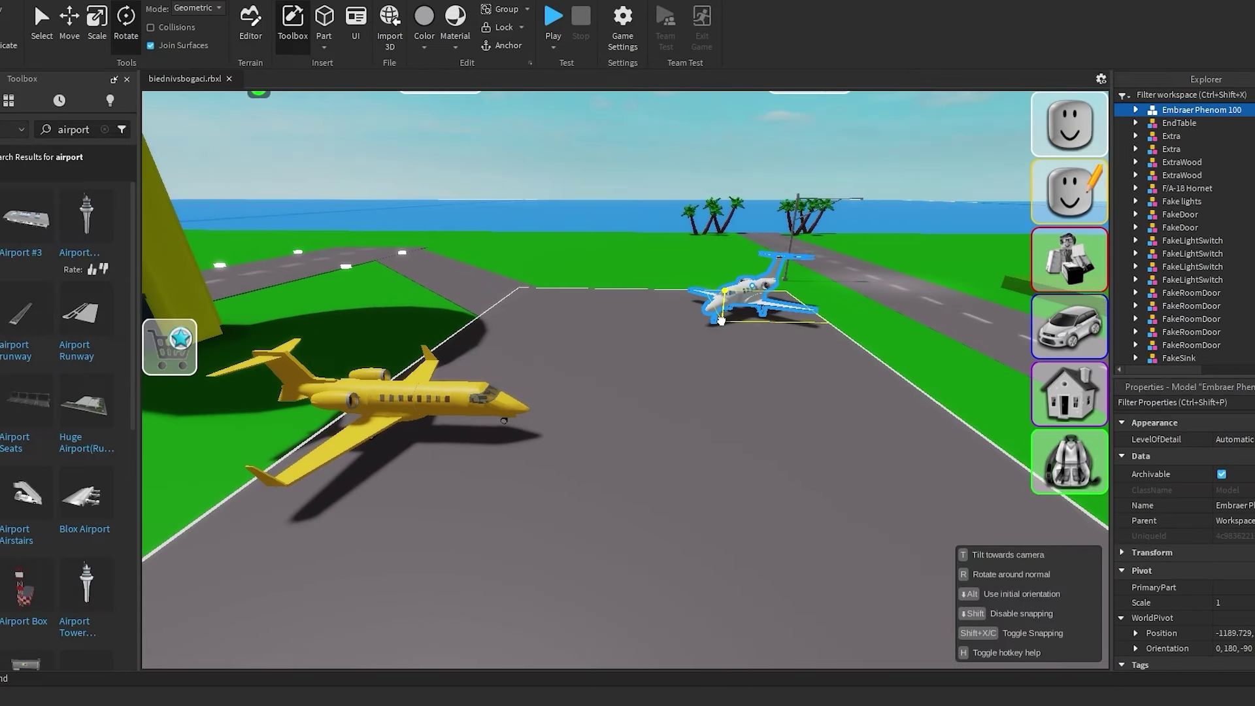
right_click_drag(566, 344, 555, 349)
key("d")
left_click_drag(527, 374, 563, 413)
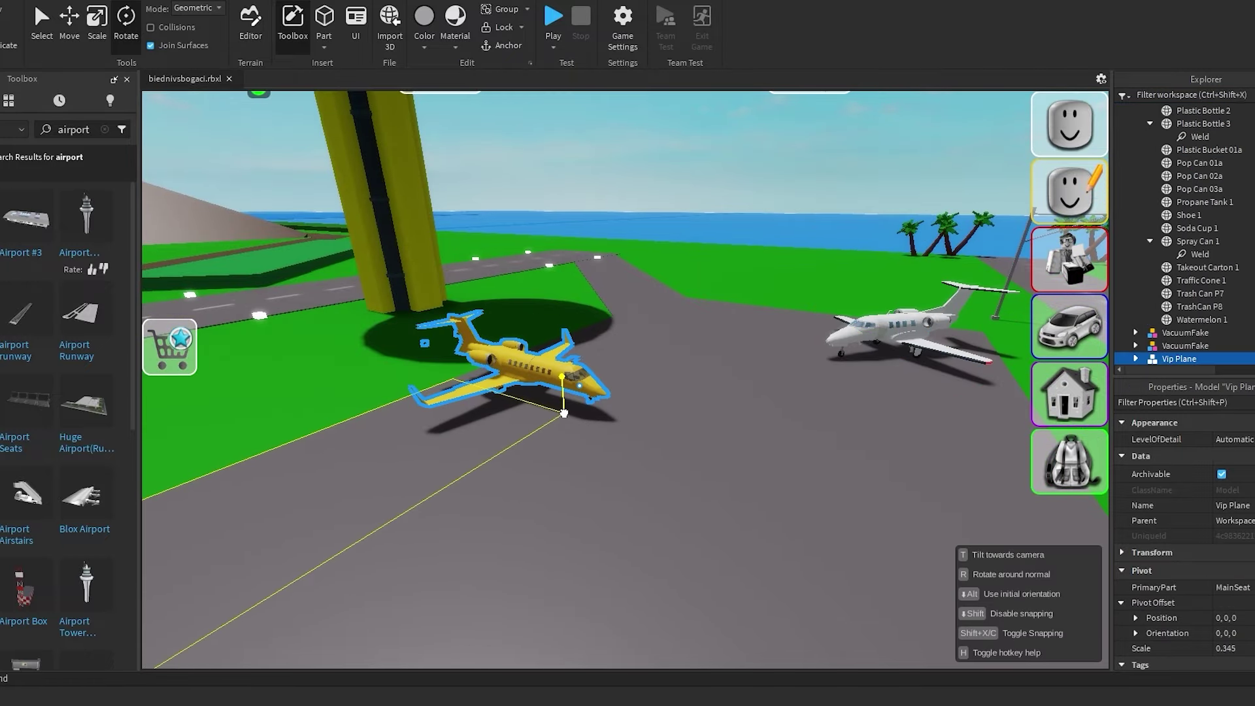
Step: Add a second white Embraer Phenom 100 on the open part of the airport apron
left_click_drag(789, 351, 758, 340)
right_click_drag(784, 346, 759, 341)
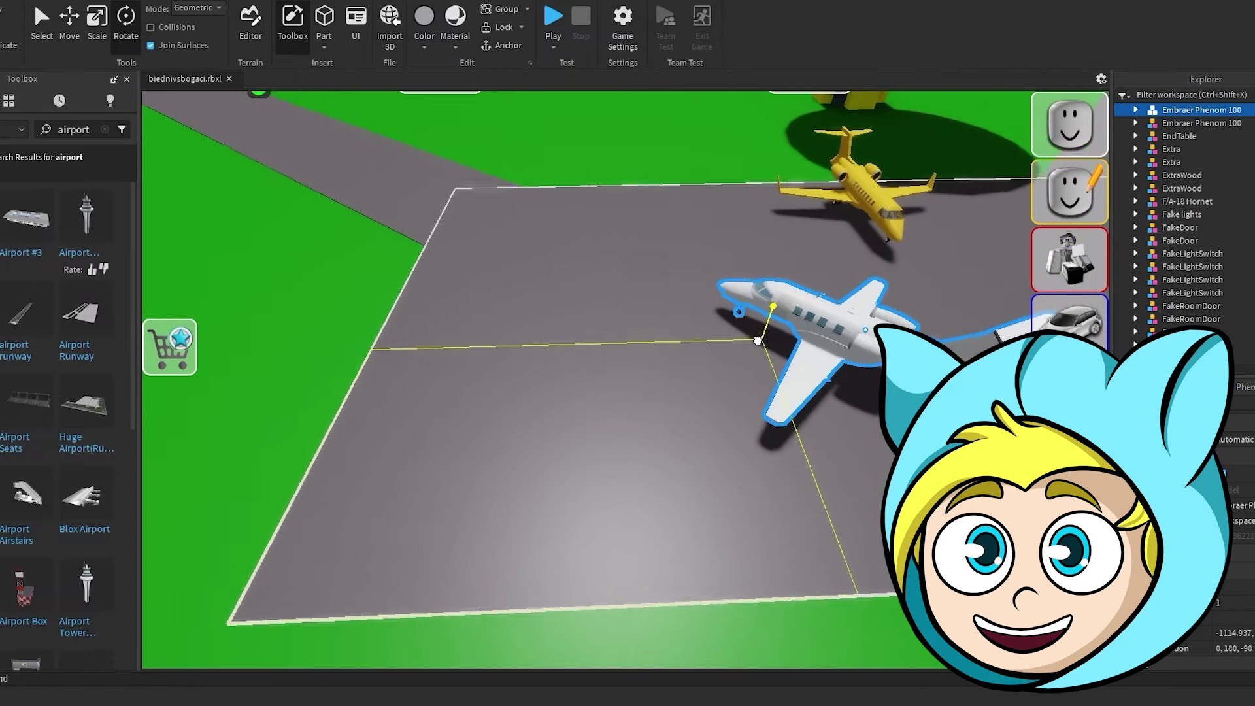
left_click_drag(633, 383, 637, 379)
key("s")
right_click_drag(637, 379, 743, 234)
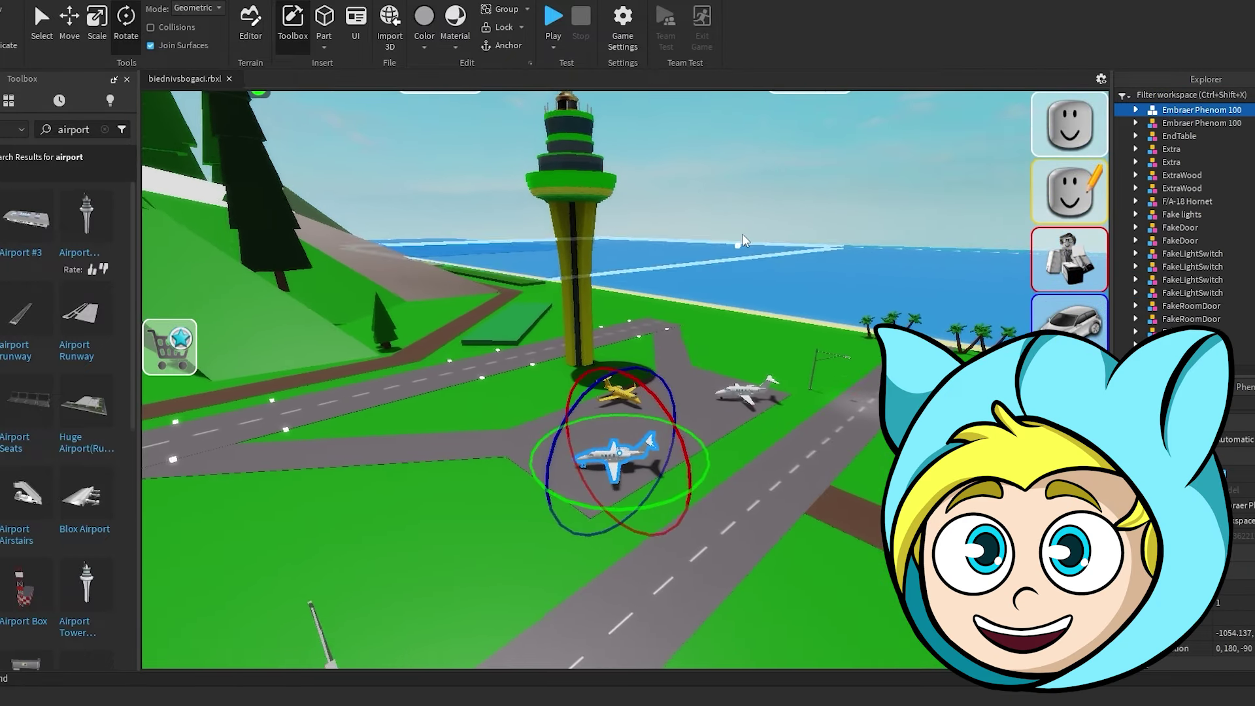
key("s")
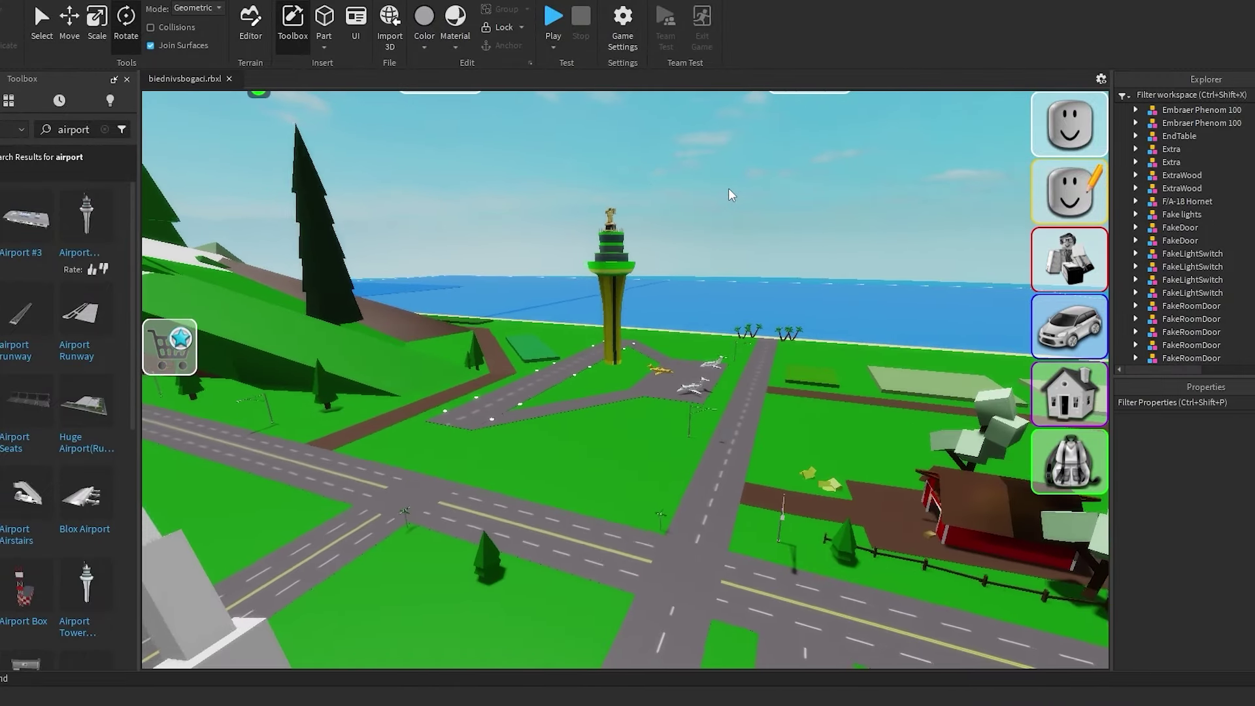
Step: Delete the white jet from the poor district's runway beside the elevated road
right_click_drag(728, 187, 728, 187)
key("w")
scroll(613, 302, "up", 10)
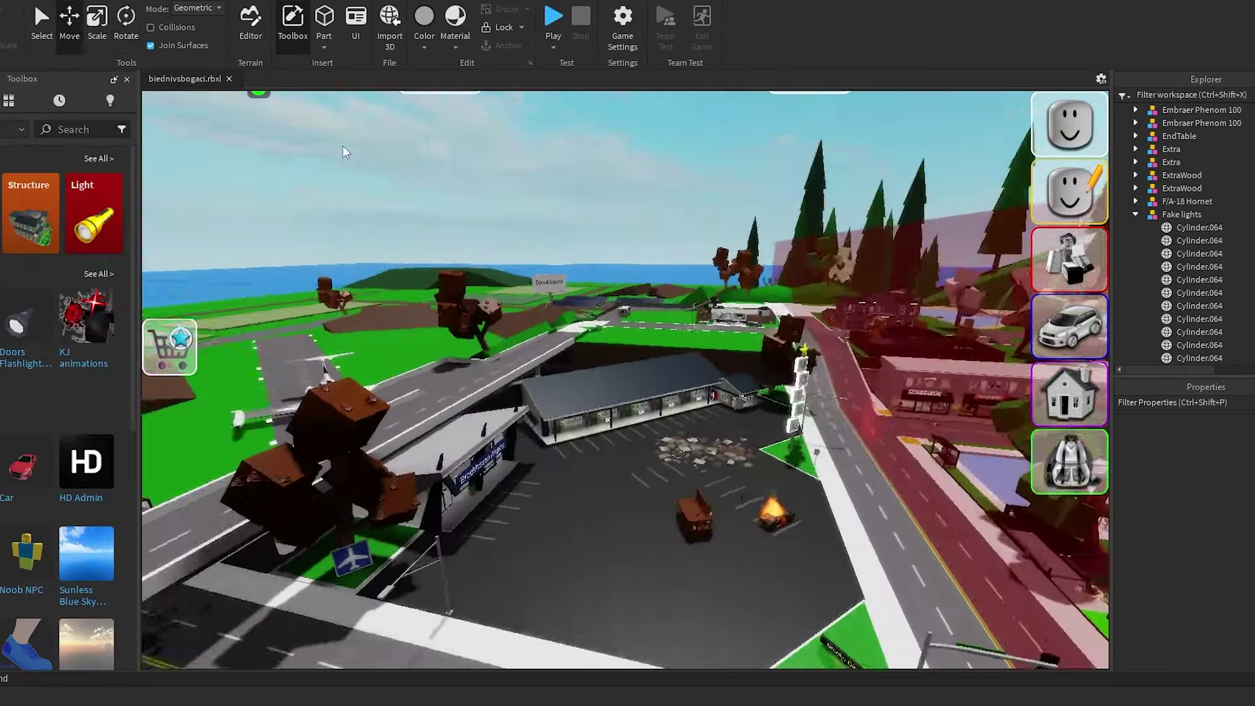
scroll(343, 145, "up", 6)
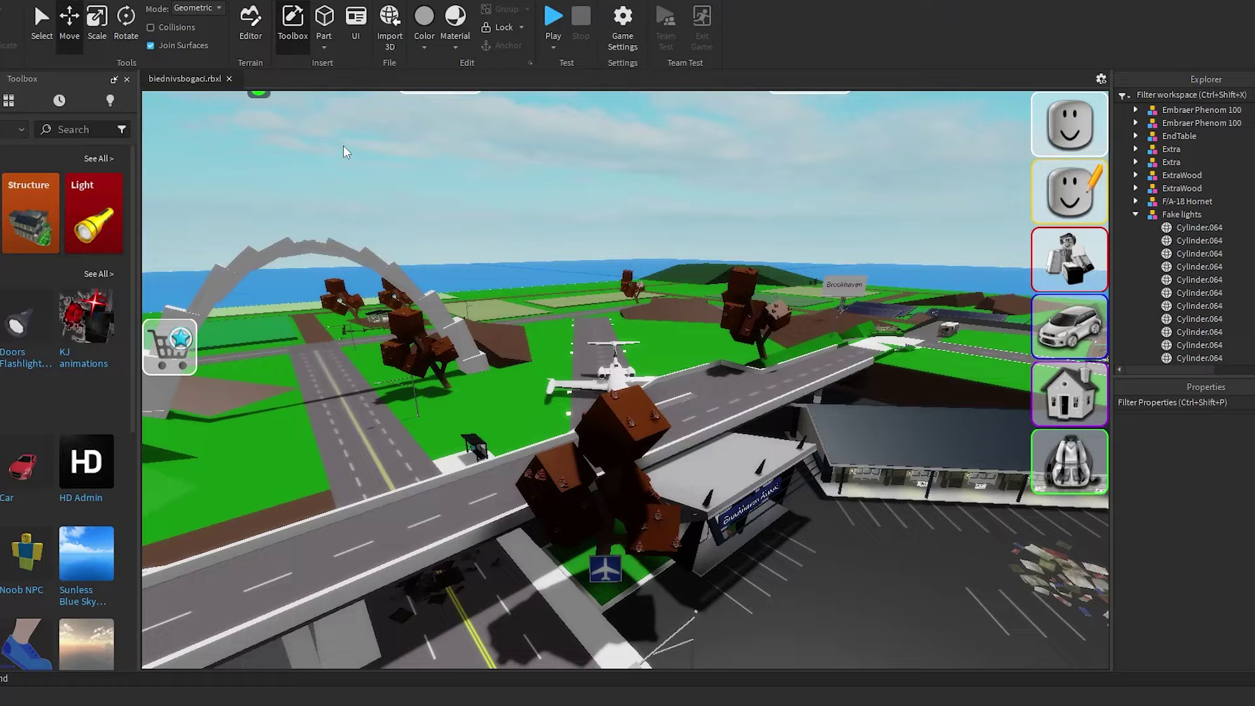
right_click_drag(472, 199, 570, 431)
key("Delete")
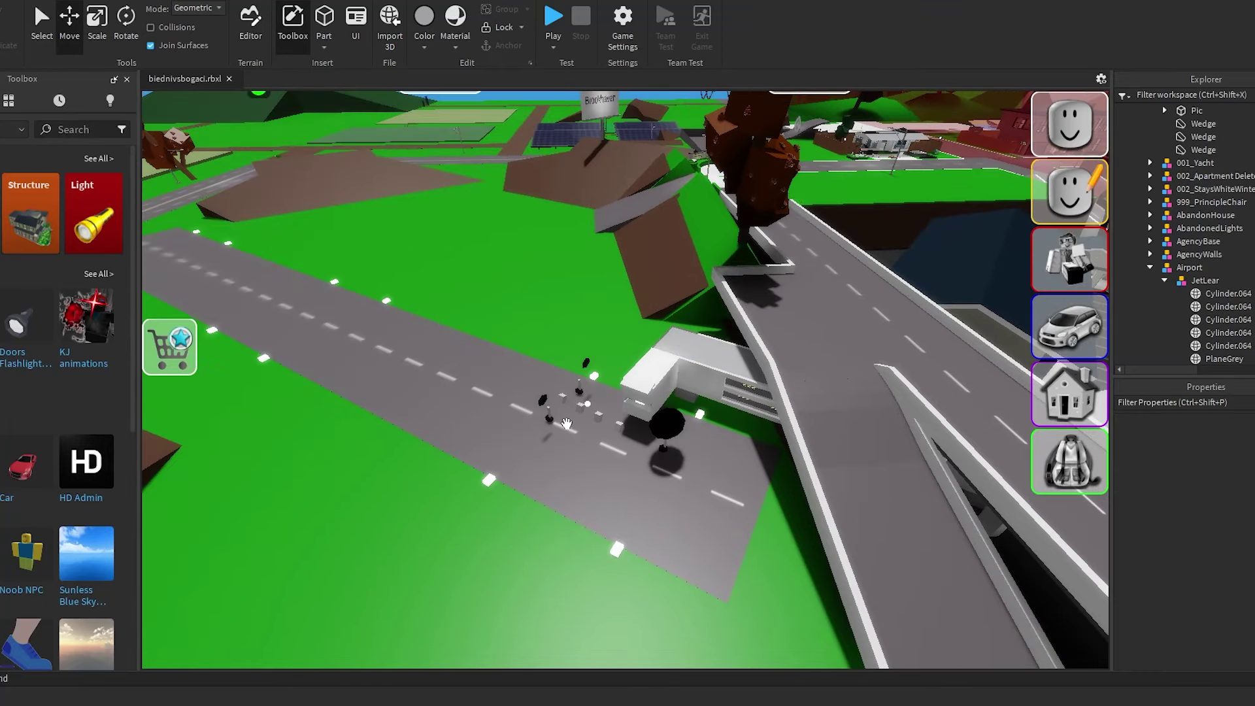
Step: Search the Toolbox for airplane and stand a rusty plane upright on the poor district's runway like a crash
scroll(571, 432, "up", 5)
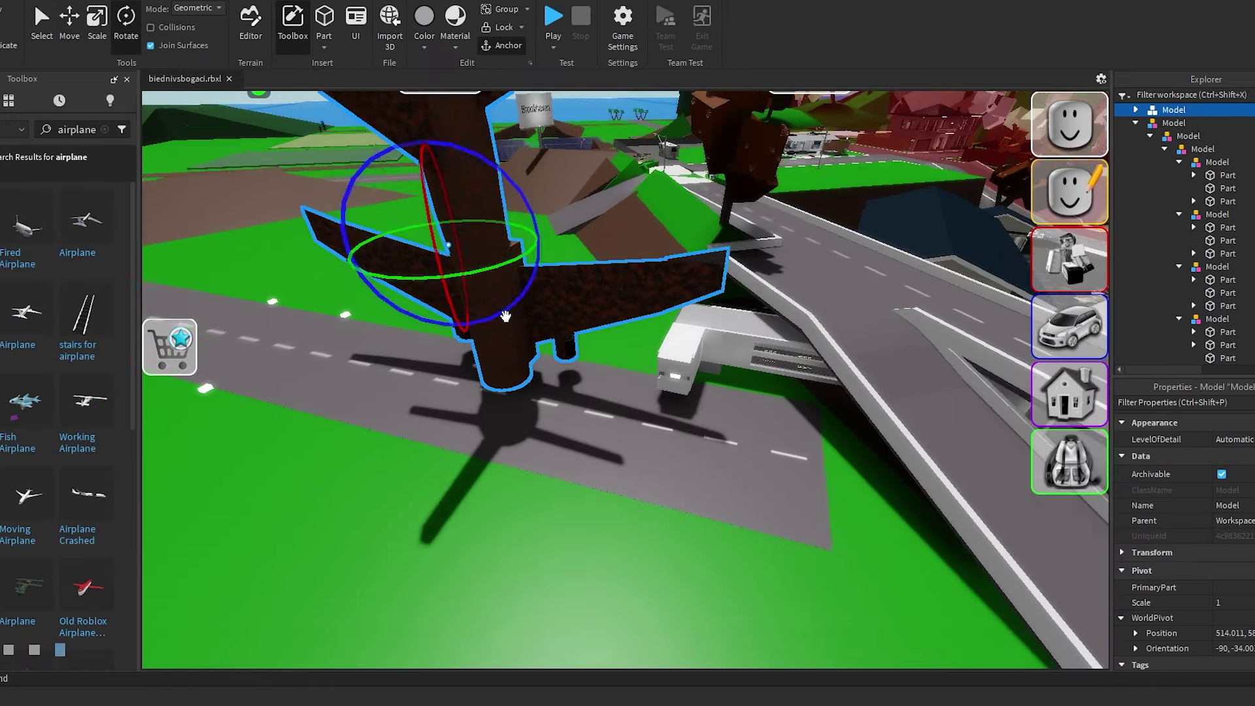
mouse_move(562, 288)
right_mouse_down()
mouse_move(569, 267)
mouse_move(548, 298)
right_mouse_up()
key("ctrl+2")
key("s")
left_click_drag(556, 291, 653, 286)
left_click_drag(600, 324, 646, 399)
right_click_drag(558, 268, 555, 263)
left_click(484, 163)
key("s")
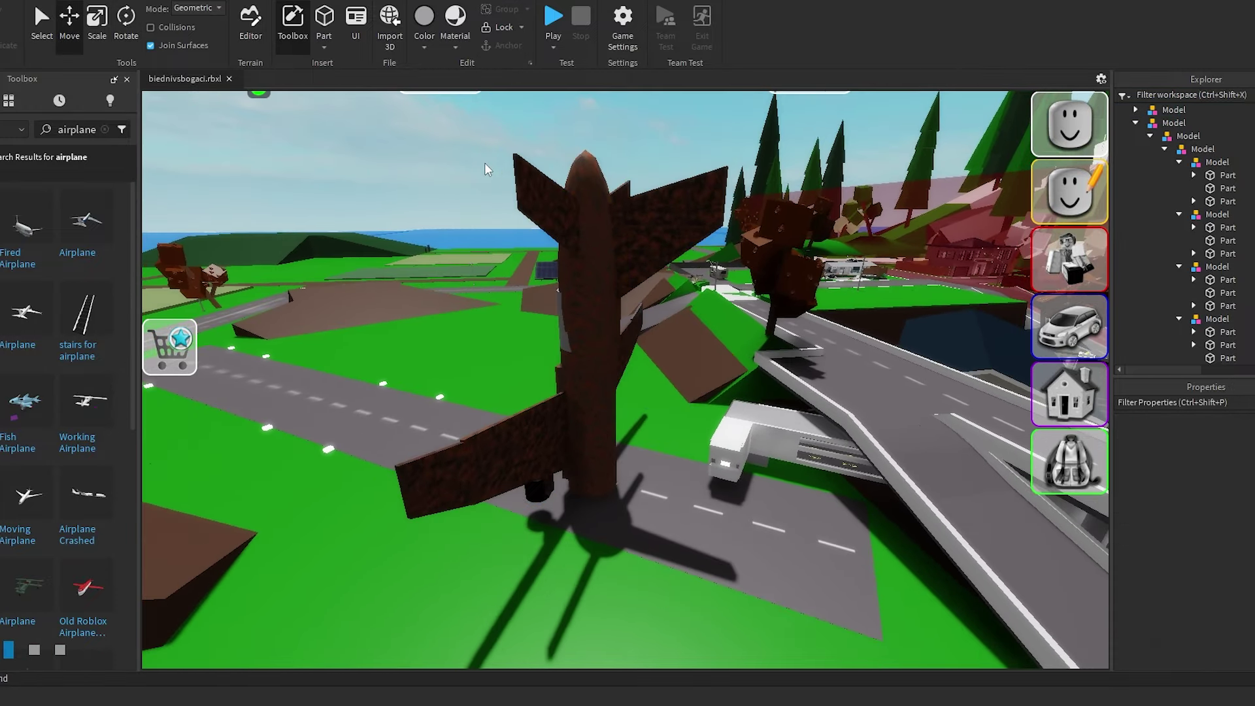
Step: Search the Toolbox for old house and place the three-storey grey building on the grass beside the camper
right_click_drag(485, 163, 498, 191)
key("w")
right_click_drag(623, 319, 567, 325)
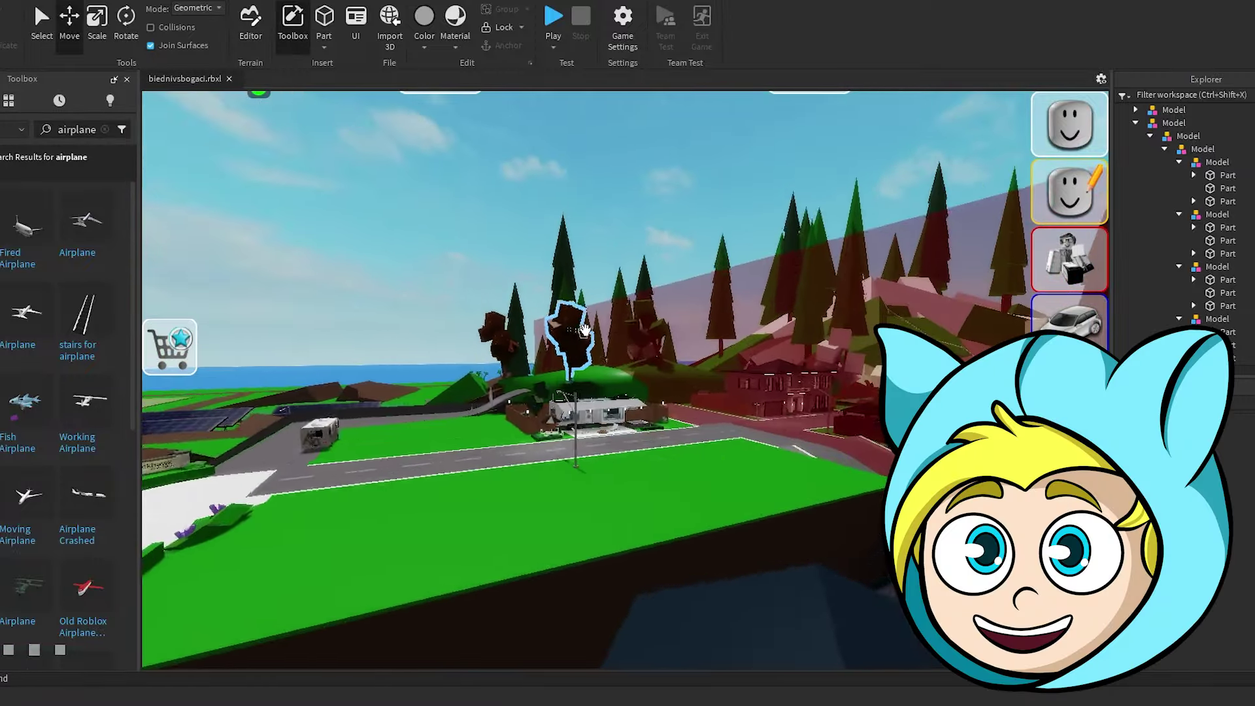
scroll(654, 353, "up", 8)
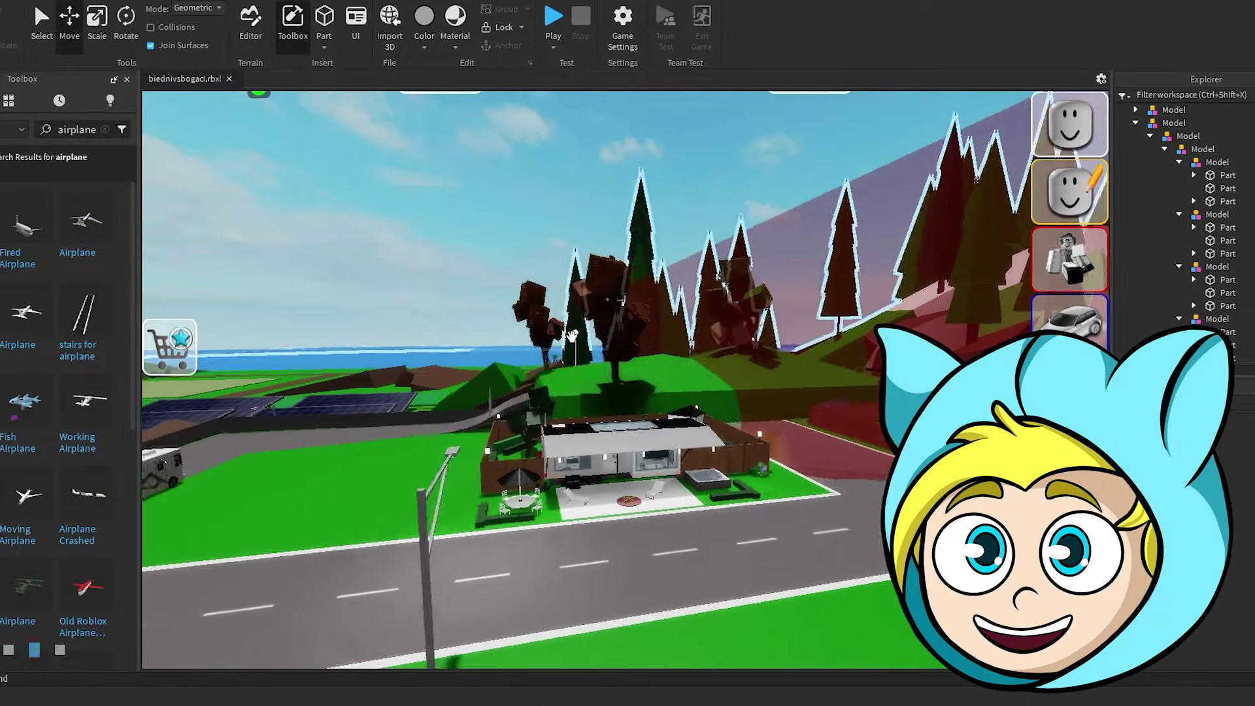
scroll(654, 353, "up", 8)
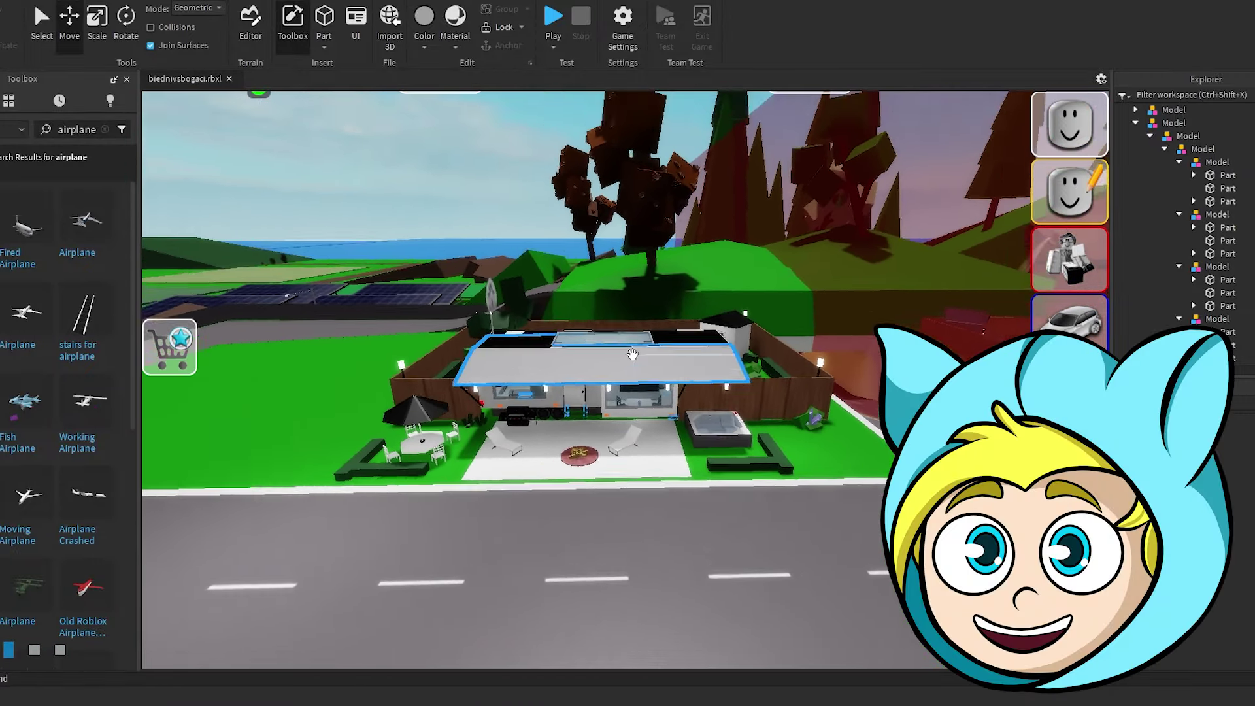
scroll(632, 354, "down", 8)
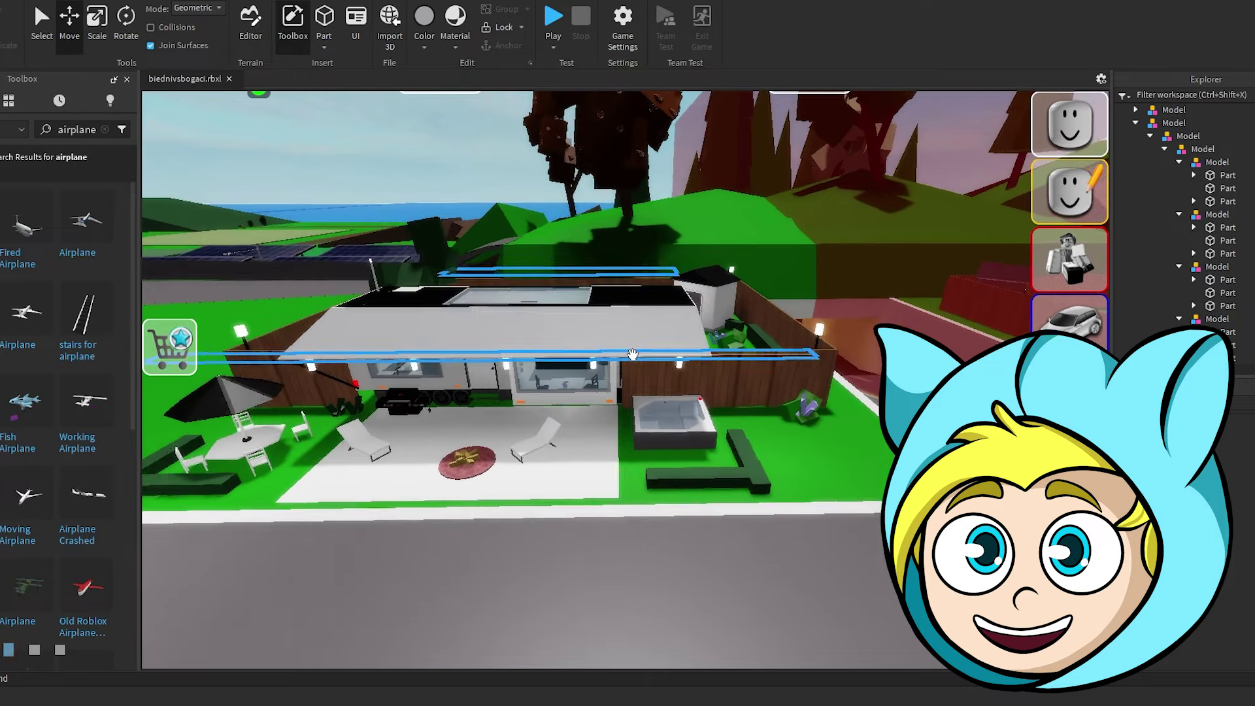
type("a")
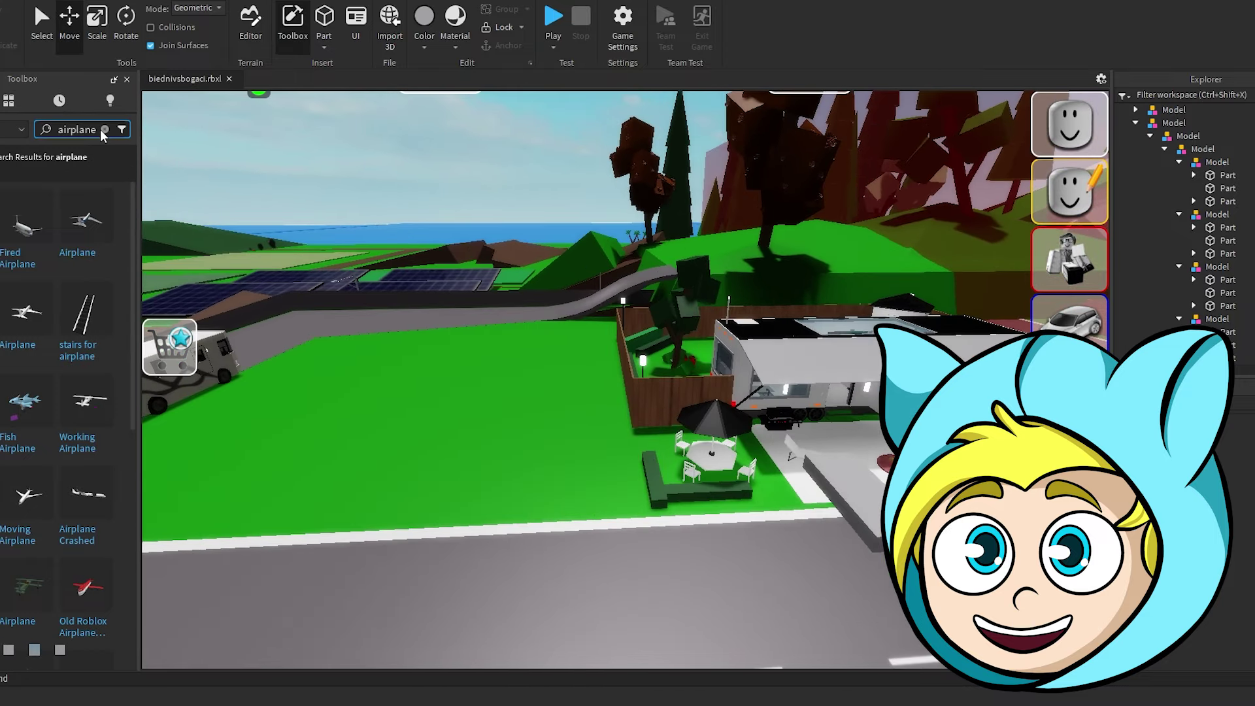
type("old house")
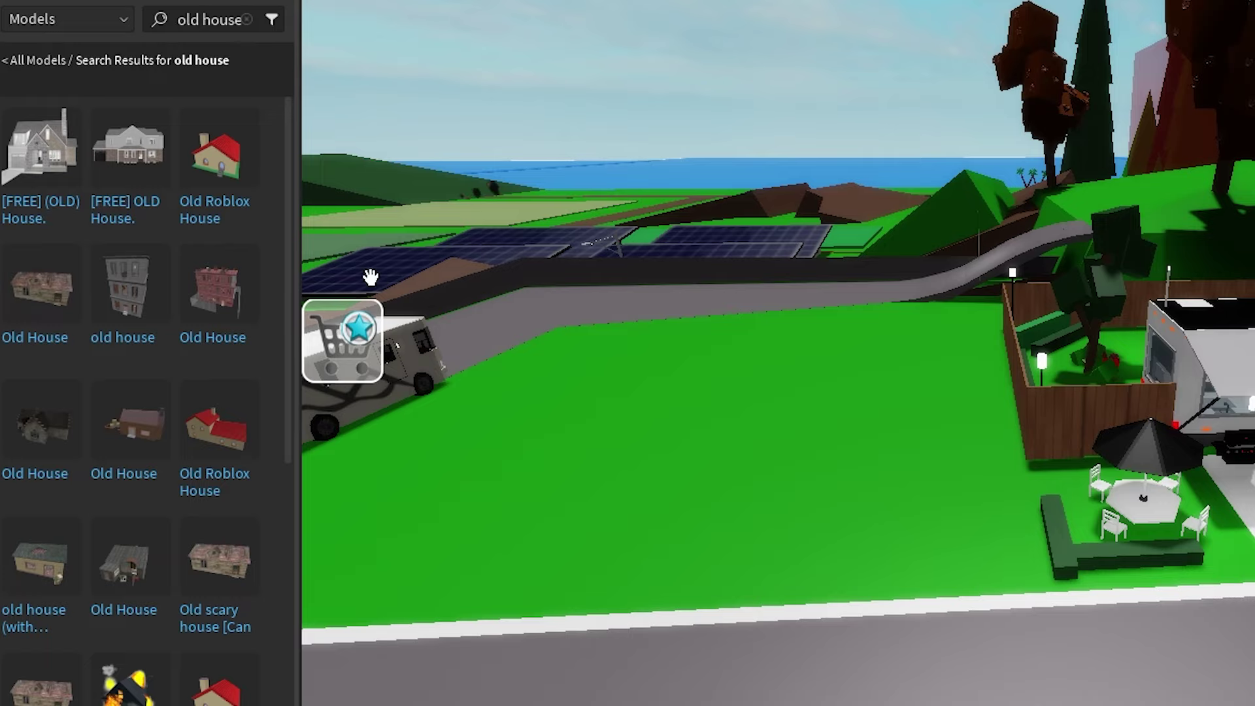
left_click_drag(127, 288, 1072, 447)
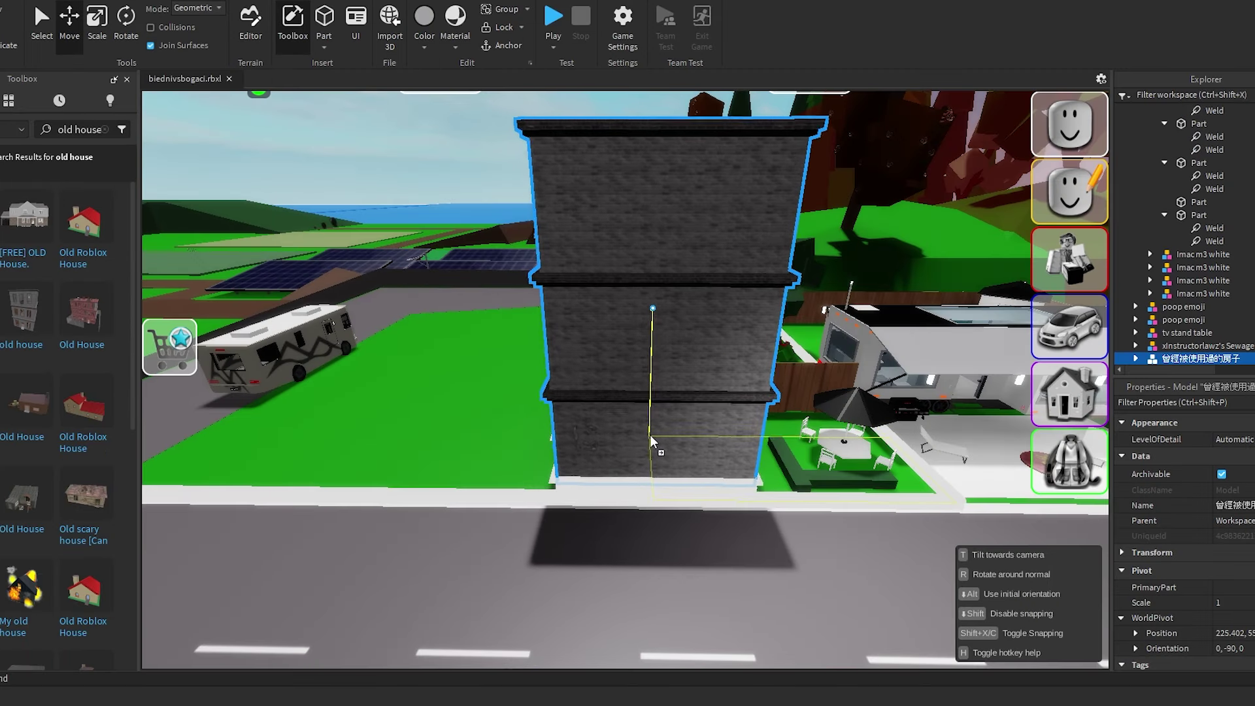
left_click_drag(650, 434, 647, 432)
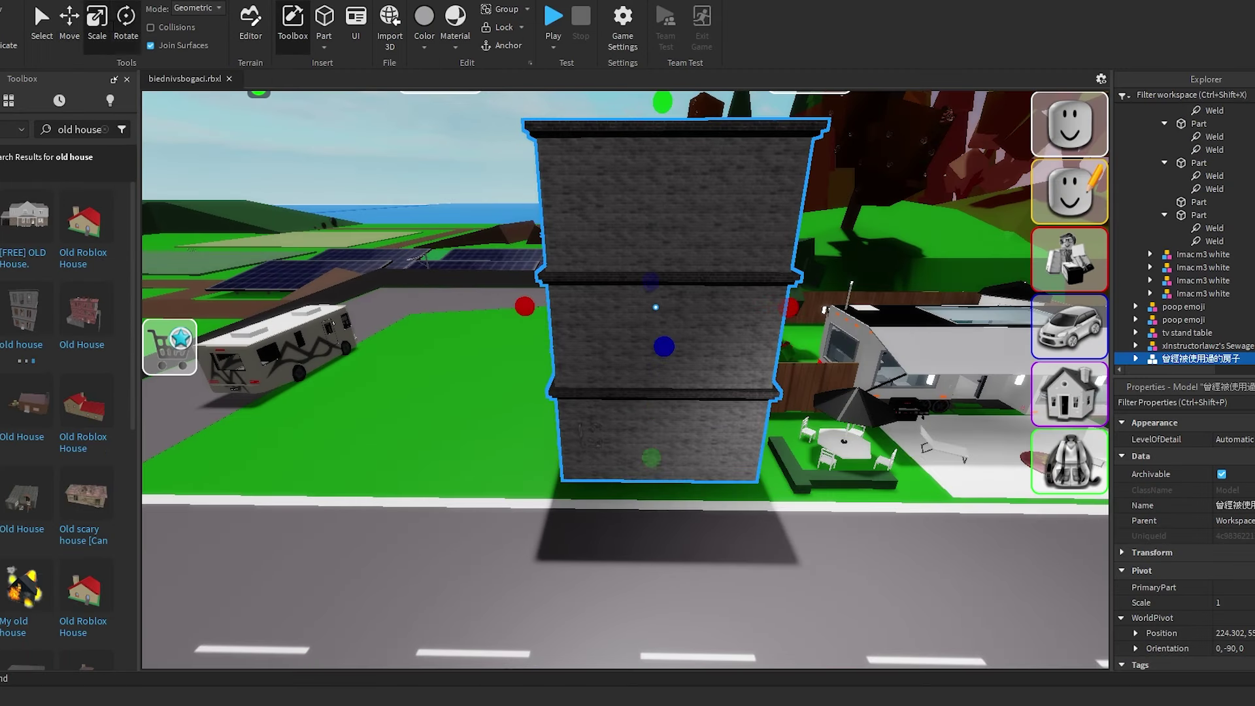
Step: Turn the three-storey grey building and reposition it on its roadside lot
left_click_drag(533, 341, 733, 262)
left_click_drag(719, 321, 732, 312)
mouse_move(643, 442)
left_mouse_down()
mouse_move(660, 422)
mouse_move(649, 434)
left_mouse_up()
right_click_drag(649, 434, 680, 450)
Step: Add another old house from the Toolbox along the poor district's street
key("a")
left_click_drag(55, 317, 512, 430)
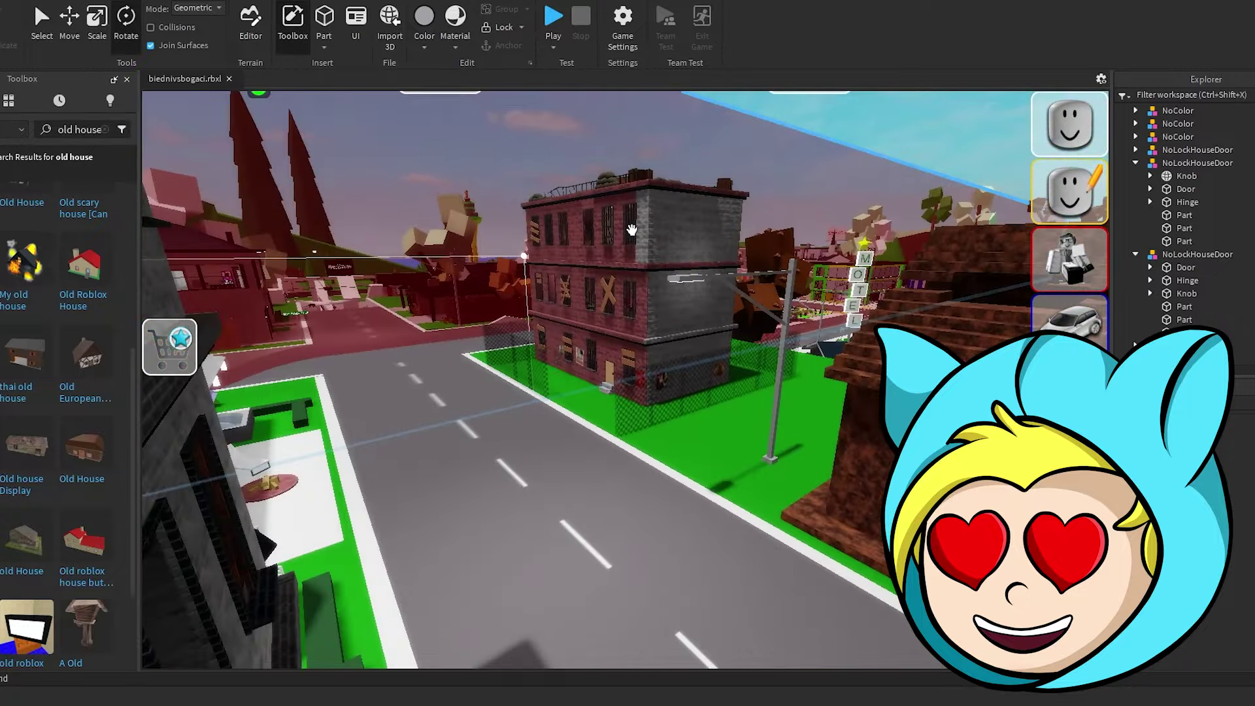
key("s")
right_click_drag(631, 230, 631, 230)
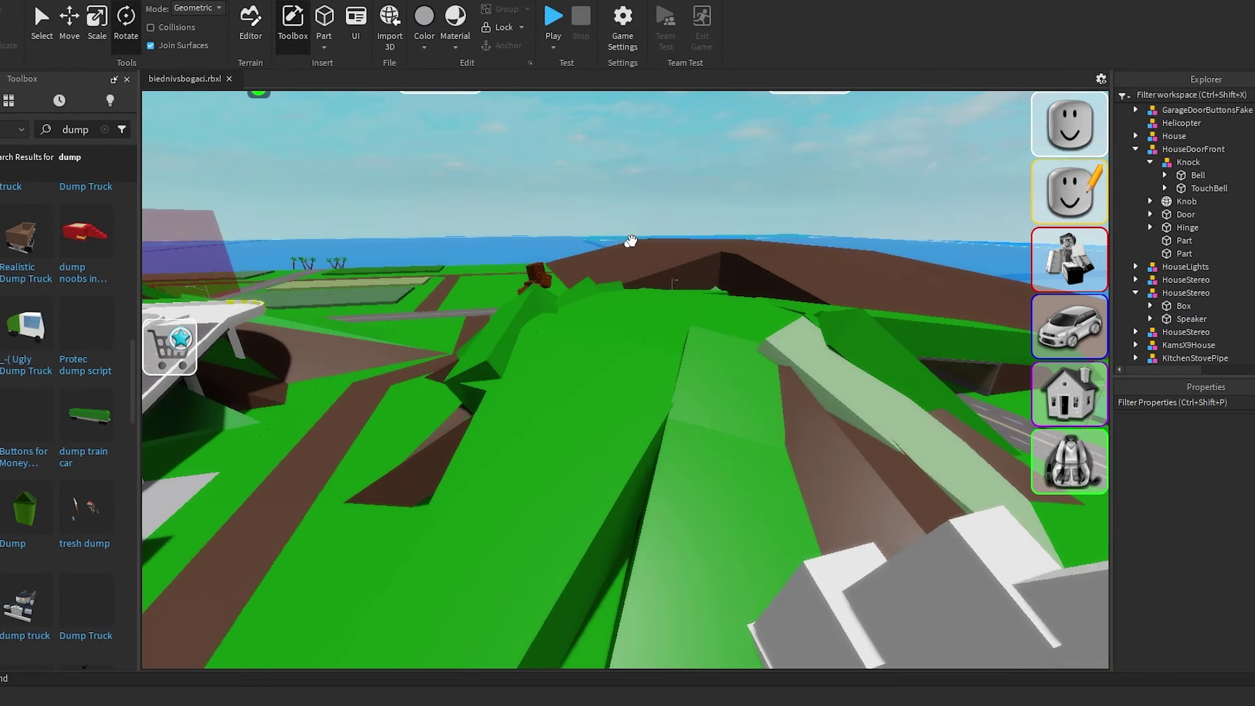
Step: Recolour the flat hilltop ground above the poor district to a burnt brown, creating a bare dump site
right_click_drag(629, 241, 630, 241)
key("a")
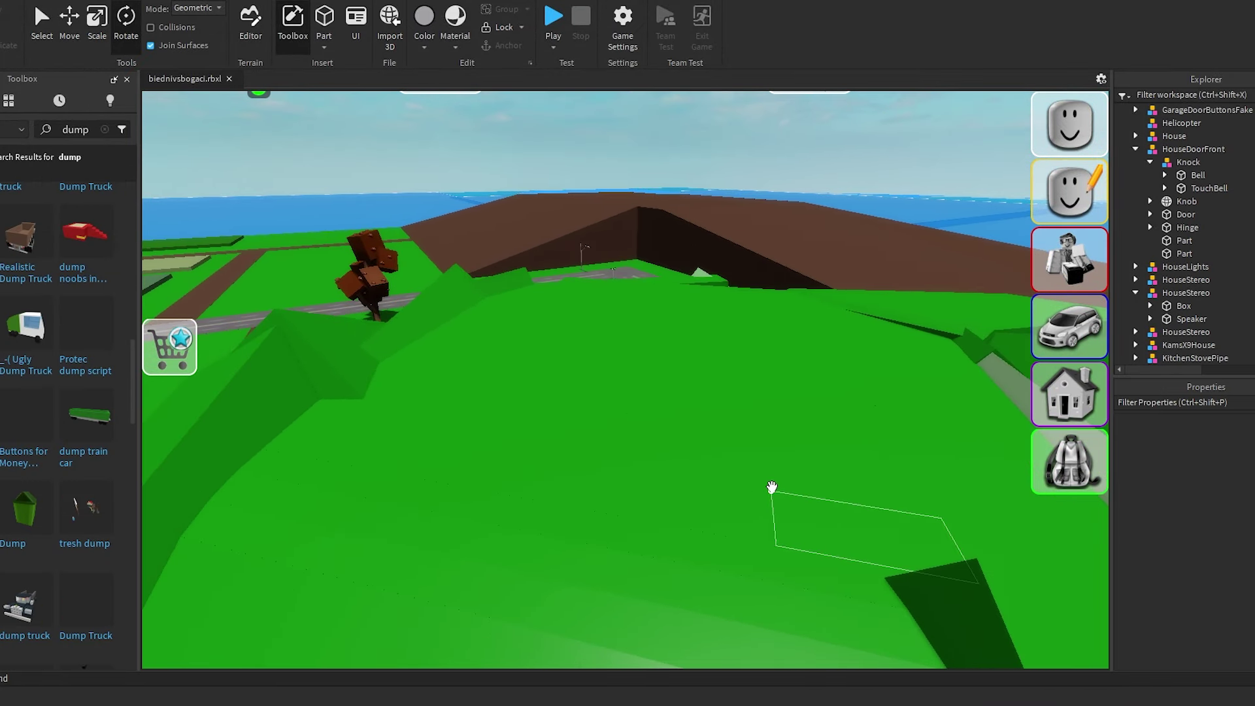
left_click(1226, 443)
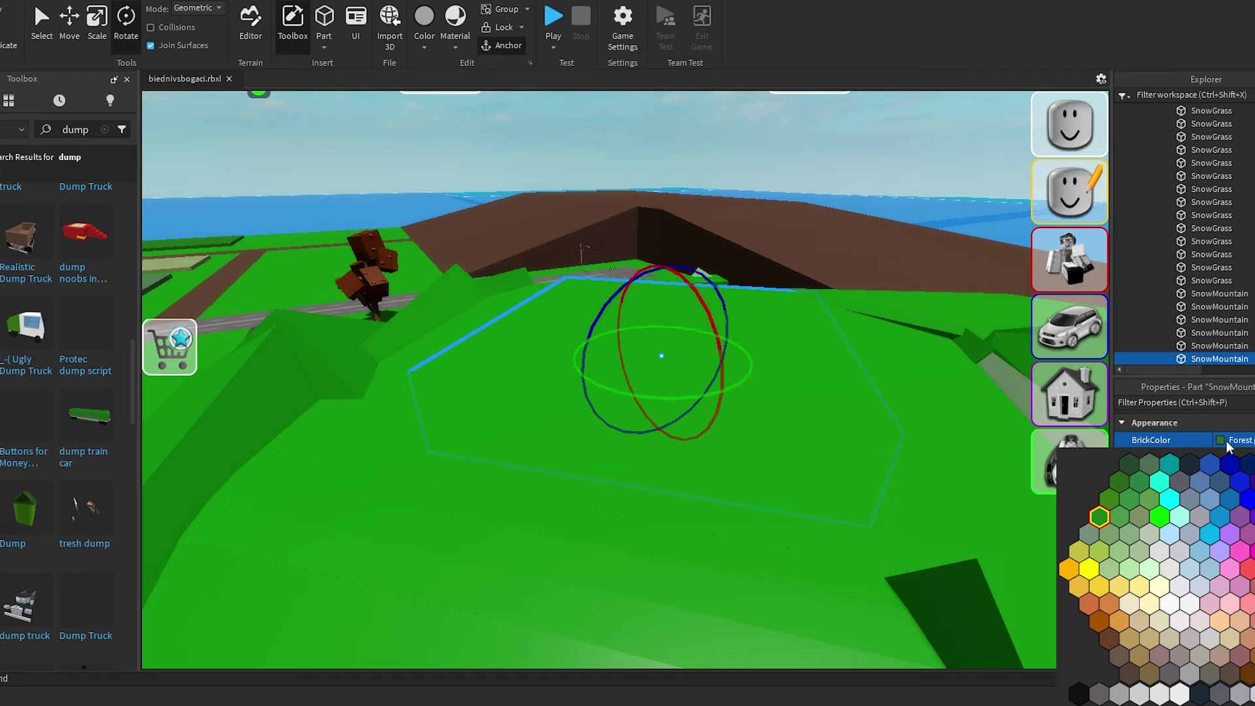
left_click(1249, 675)
left_click(797, 227)
key("w")
left_click(745, 195)
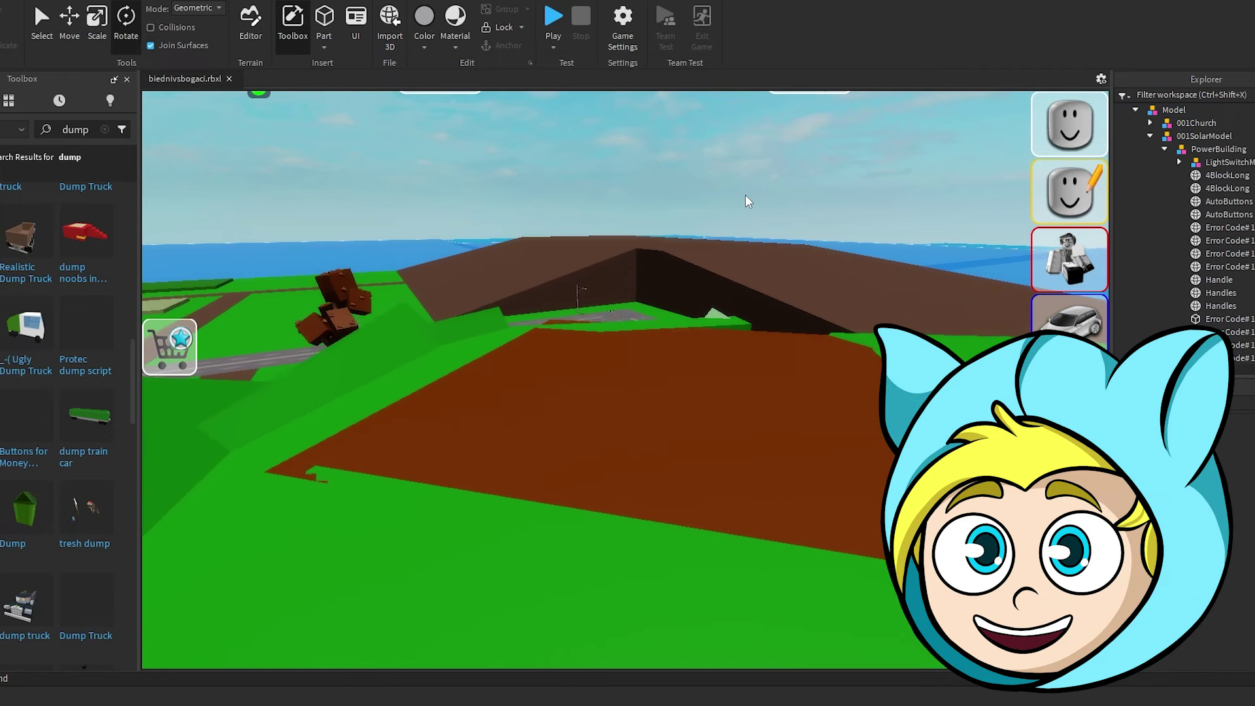
right_click_drag(745, 195, 696, 200)
key("w")
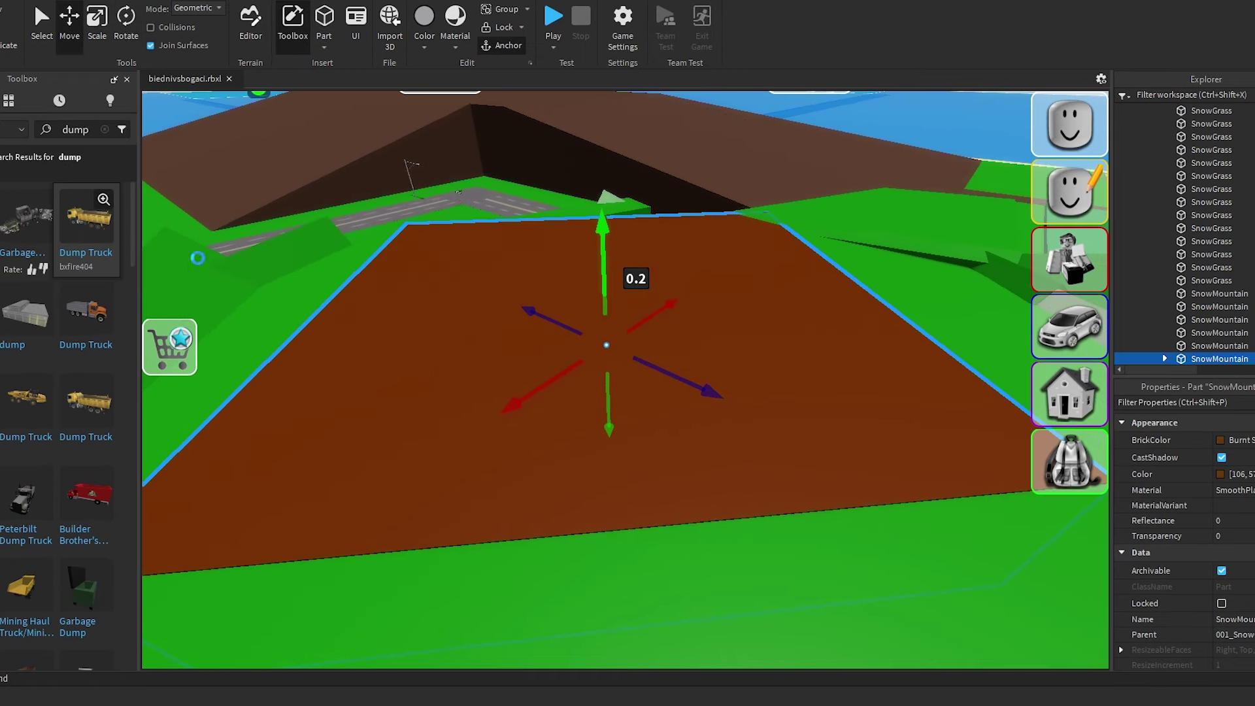
Step: Place the yellow dump truck on the brown hilltop and fill its bed with duplicated black trash bags
left_click_drag(100, 231, 458, 335)
key("w")
right_click_drag(572, 301, 571, 373)
key("d")
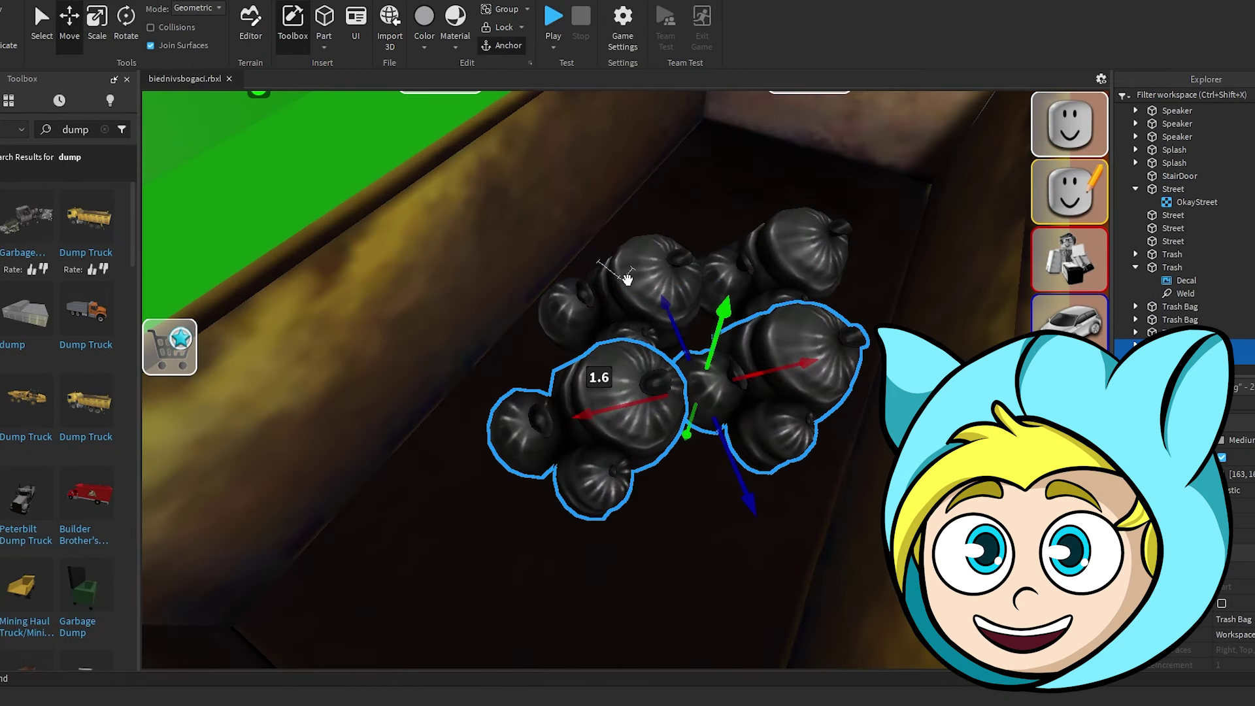
scroll(614, 268, "down", 5)
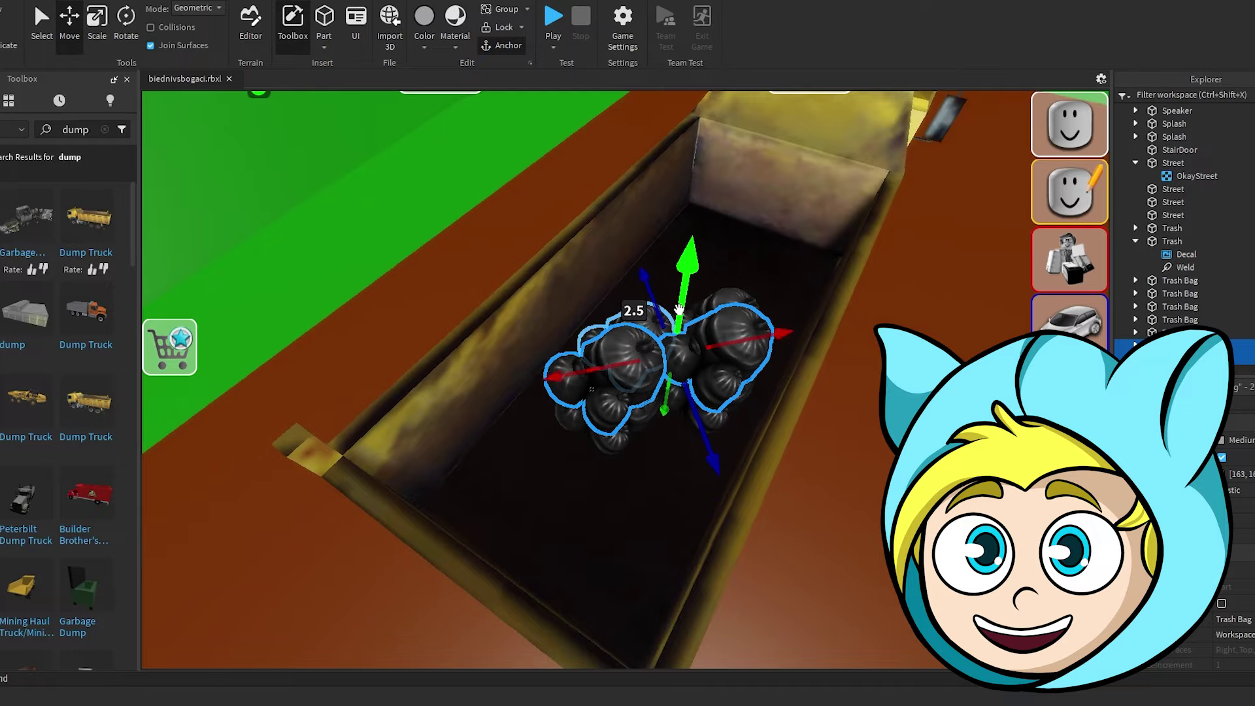
right_click_drag(680, 308, 789, 429)
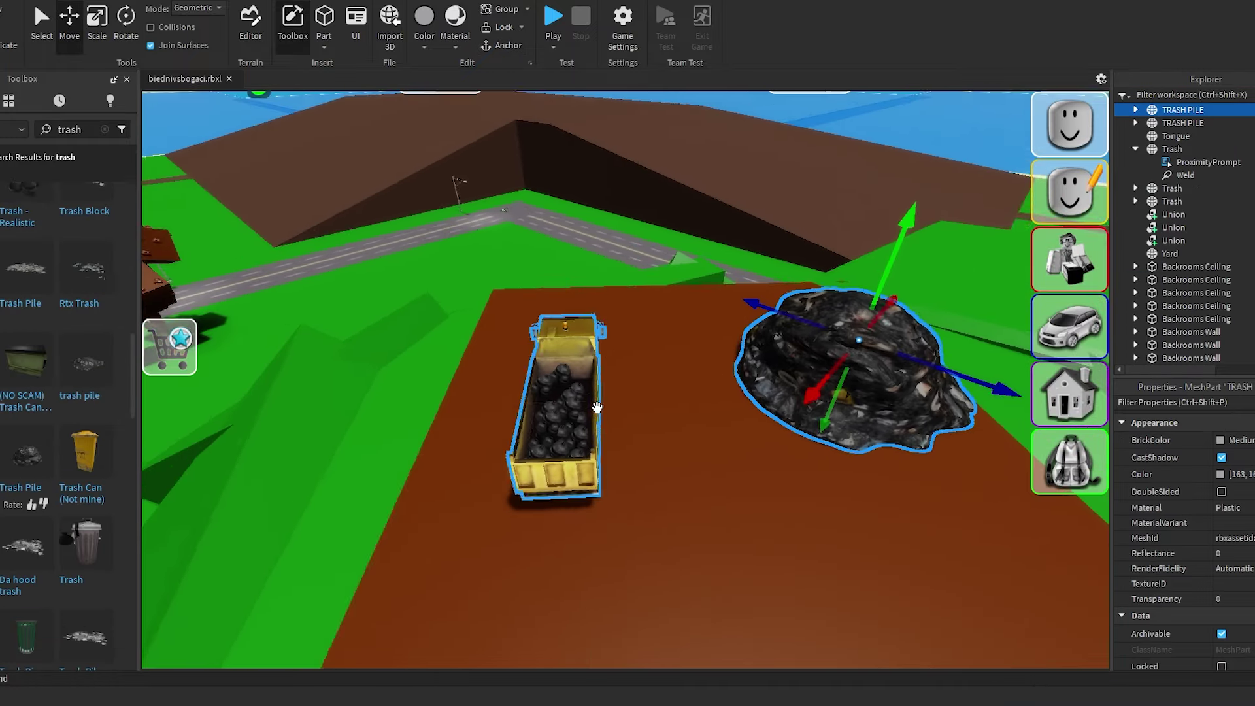
Step: Position the trash pile on the brown hilltop and duplicate it to form a second heap nearby
scroll(522, 388, "up", 5)
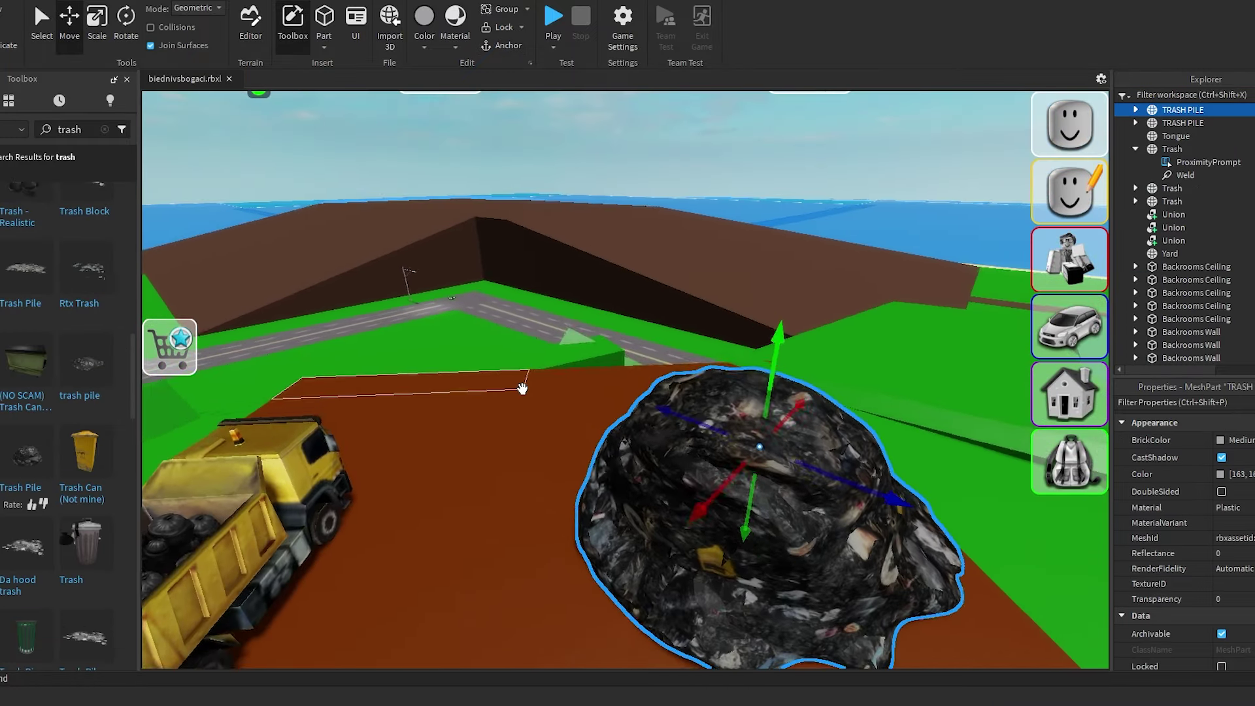
right_click_drag(522, 388, 547, 389)
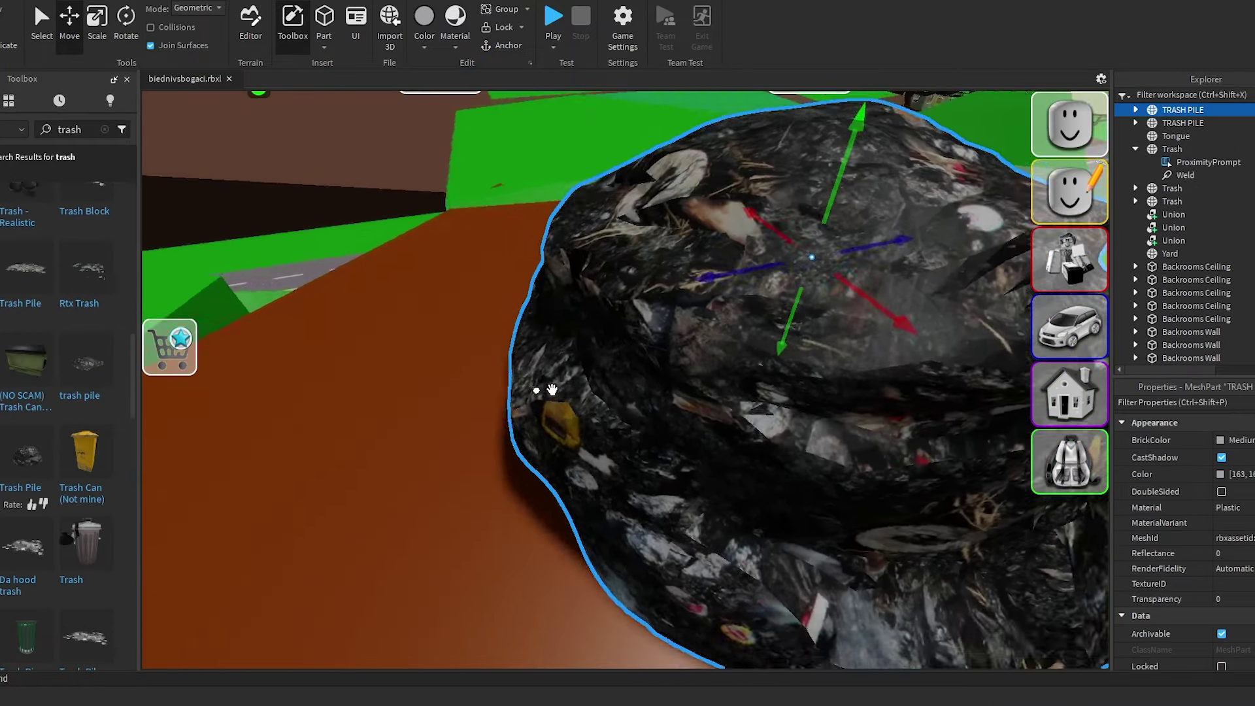
scroll(660, 340, "down", 4)
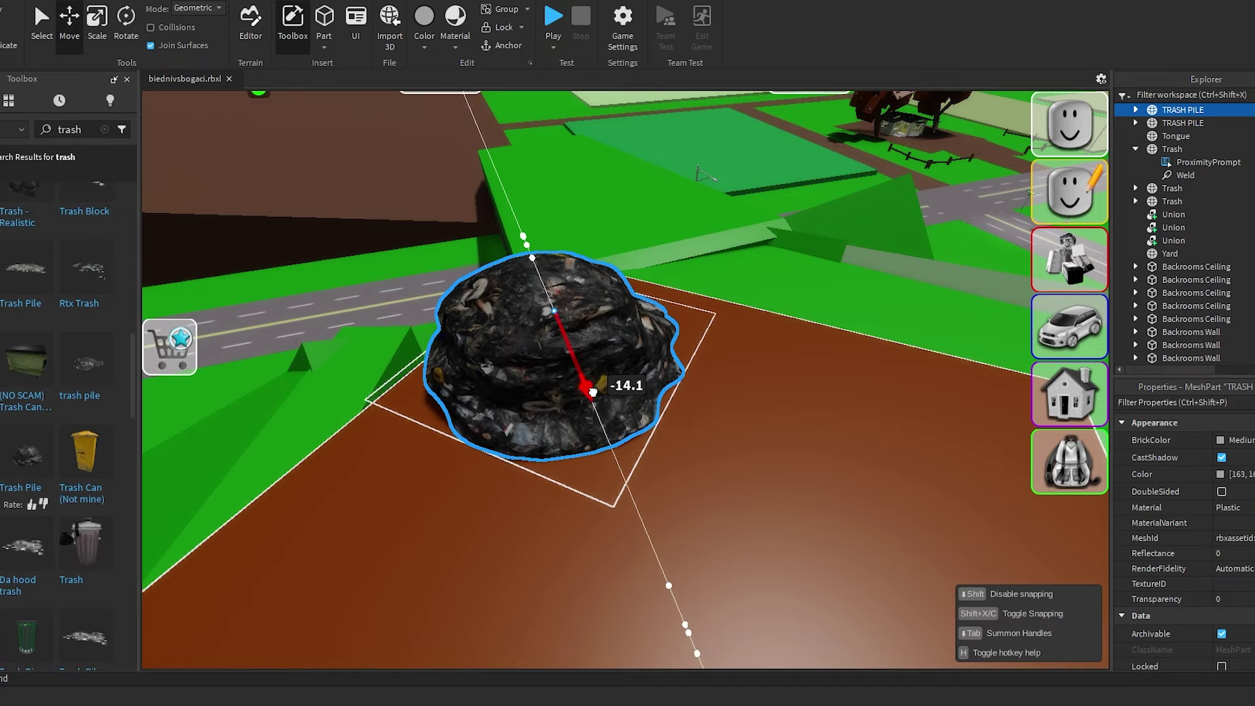
left_click_drag(622, 301, 651, 306)
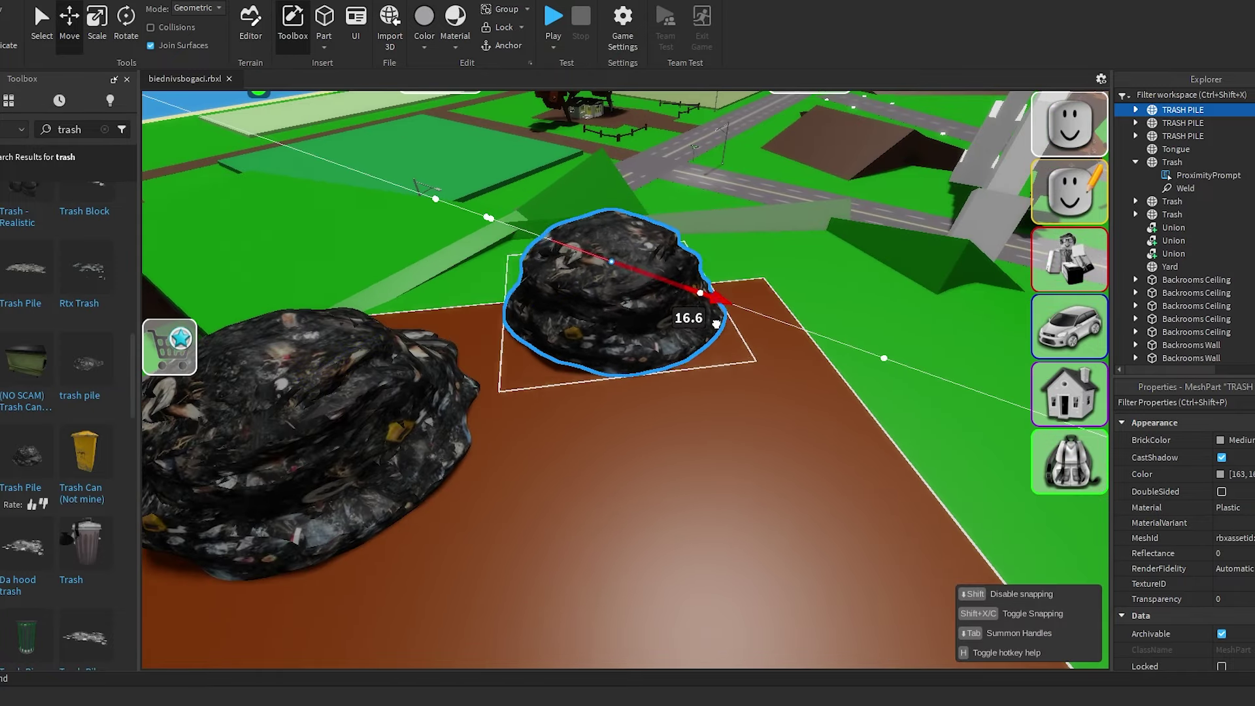
Step: Search the Toolbox for shredder and stand the large blue shredder on the brown hilltop beside the dump truck
scroll(761, 366, "up", 3)
right_click_drag(742, 359, 702, 323)
scroll(701, 323, "down", 3)
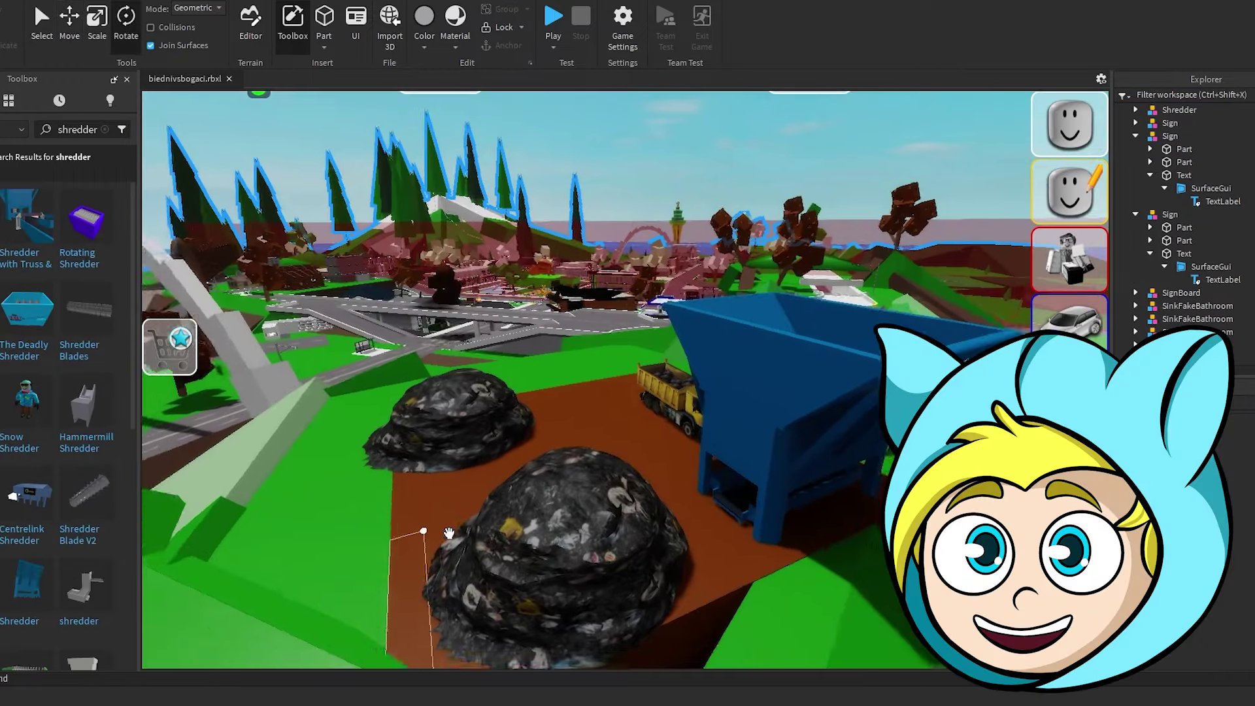
scroll(395, 476, "up", 4)
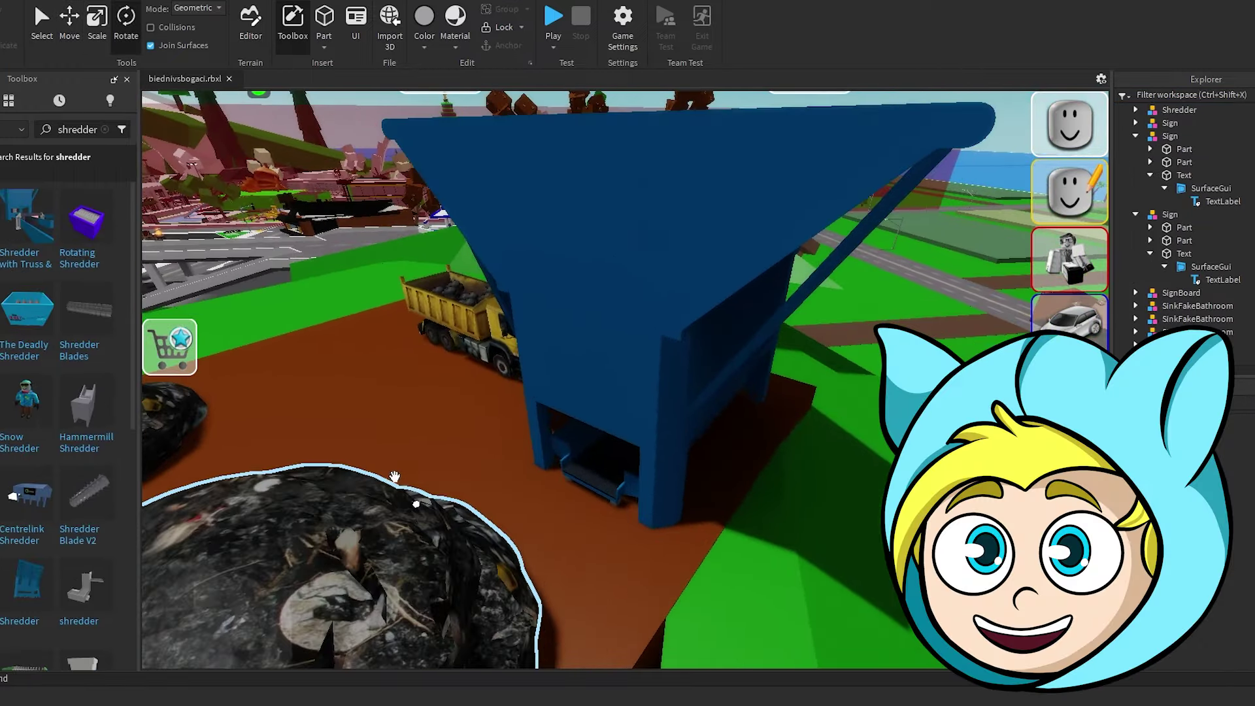
right_click_drag(491, 314, 523, 300)
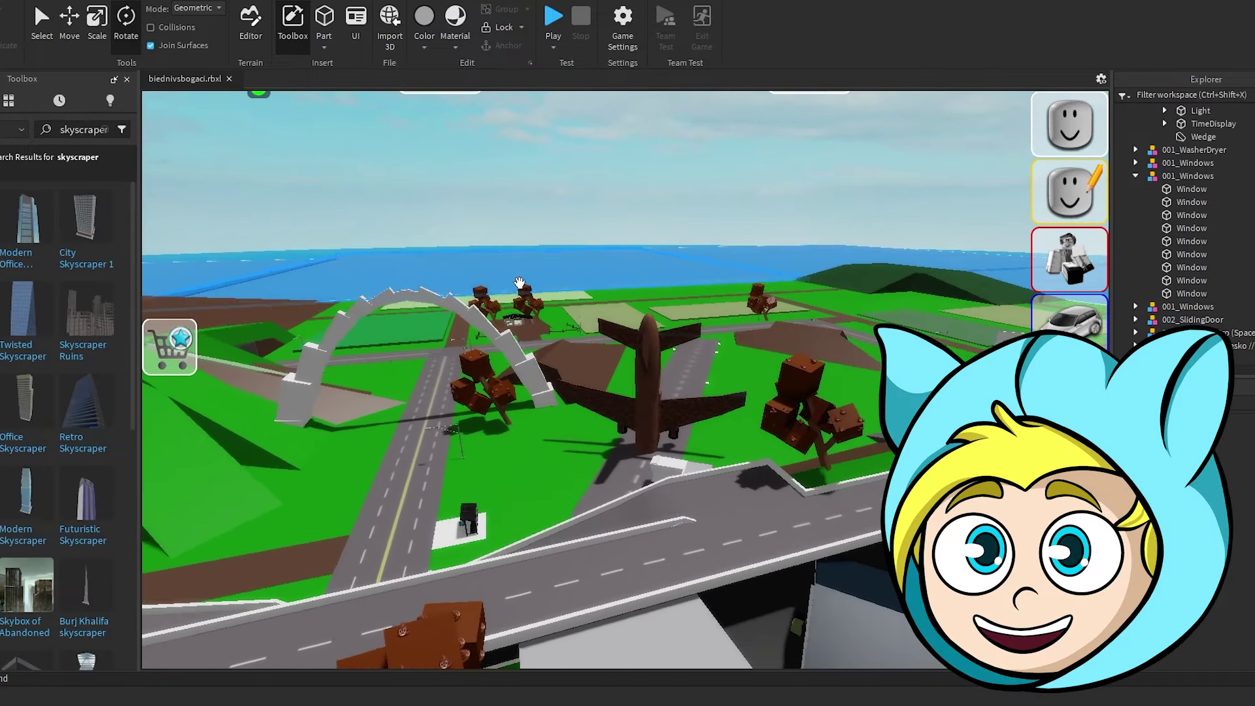
Step: Search the Toolbox for skyscraper, place the dark high-rise beside the road near the arch, and give its walls rusty brown patches
right_click_drag(520, 283, 664, 205)
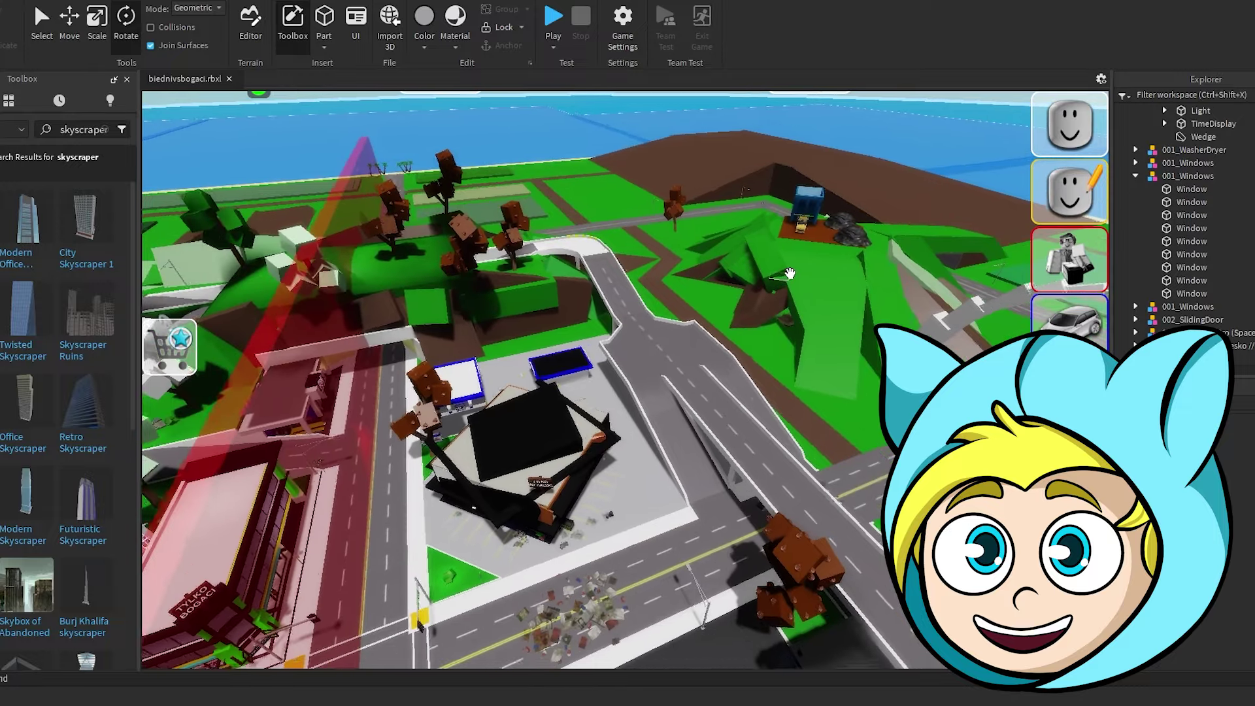
right_click_drag(790, 273, 387, 305)
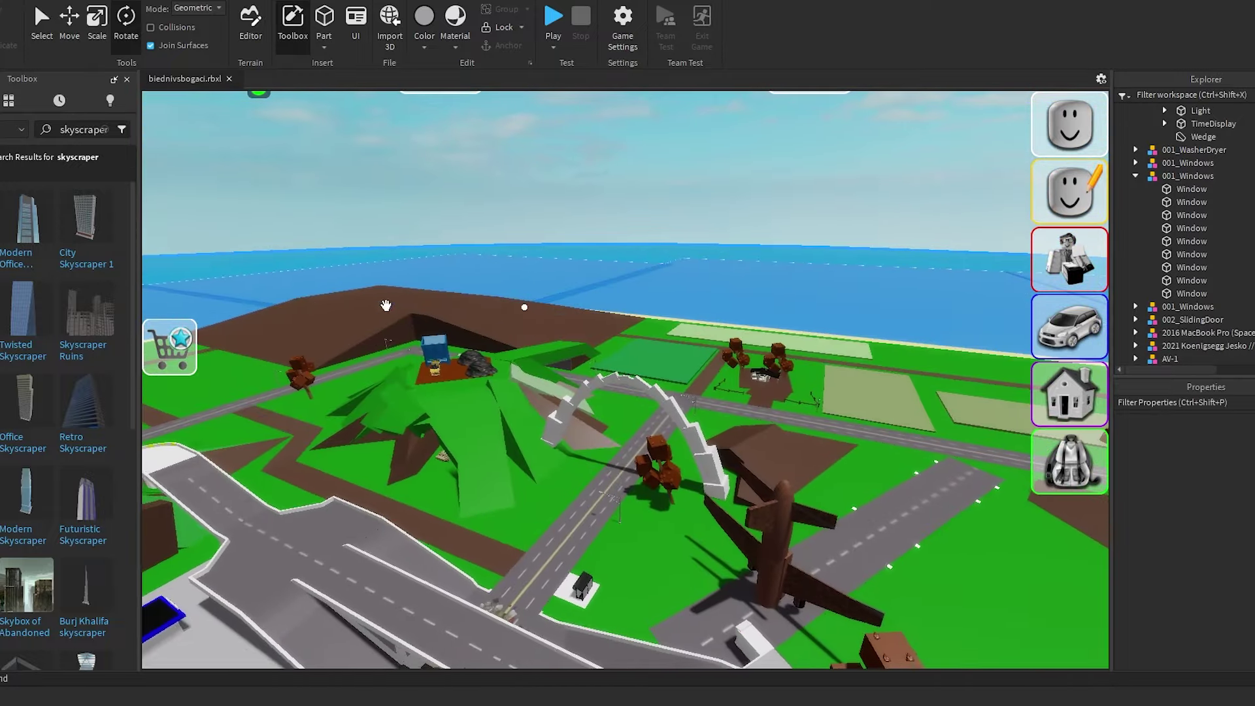
mouse_move(43, 196)
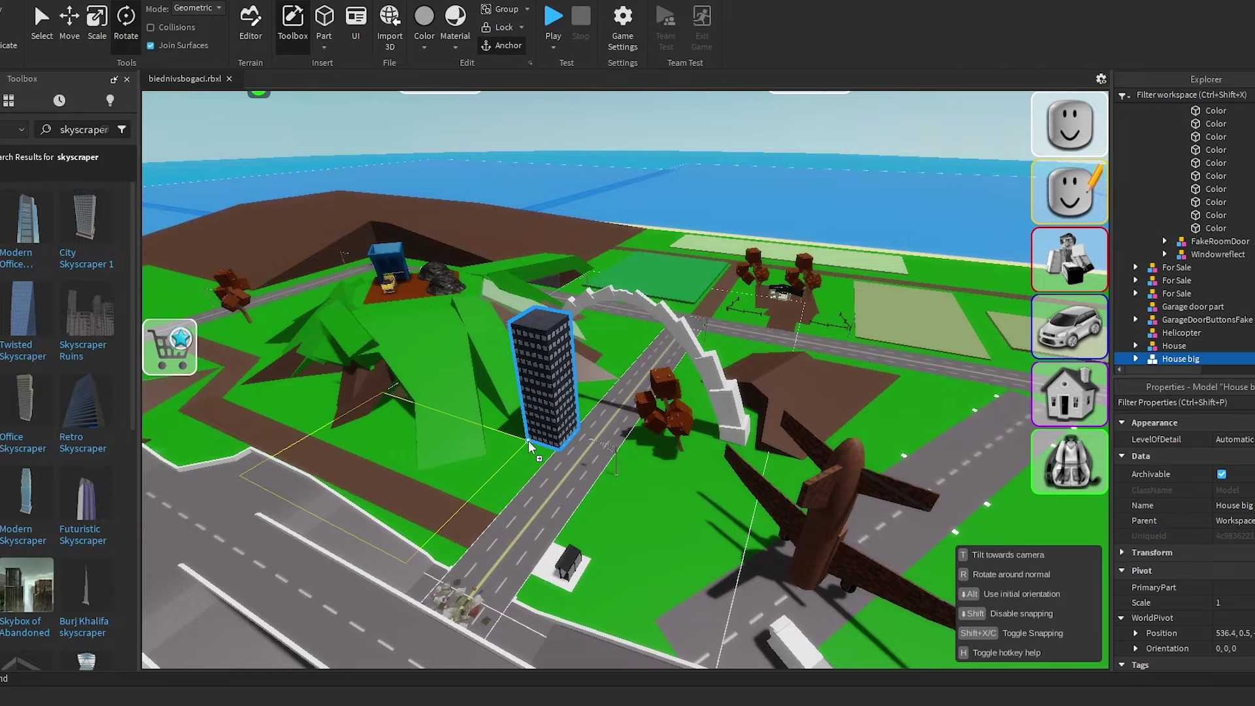
right_click_drag(503, 444, 503, 444)
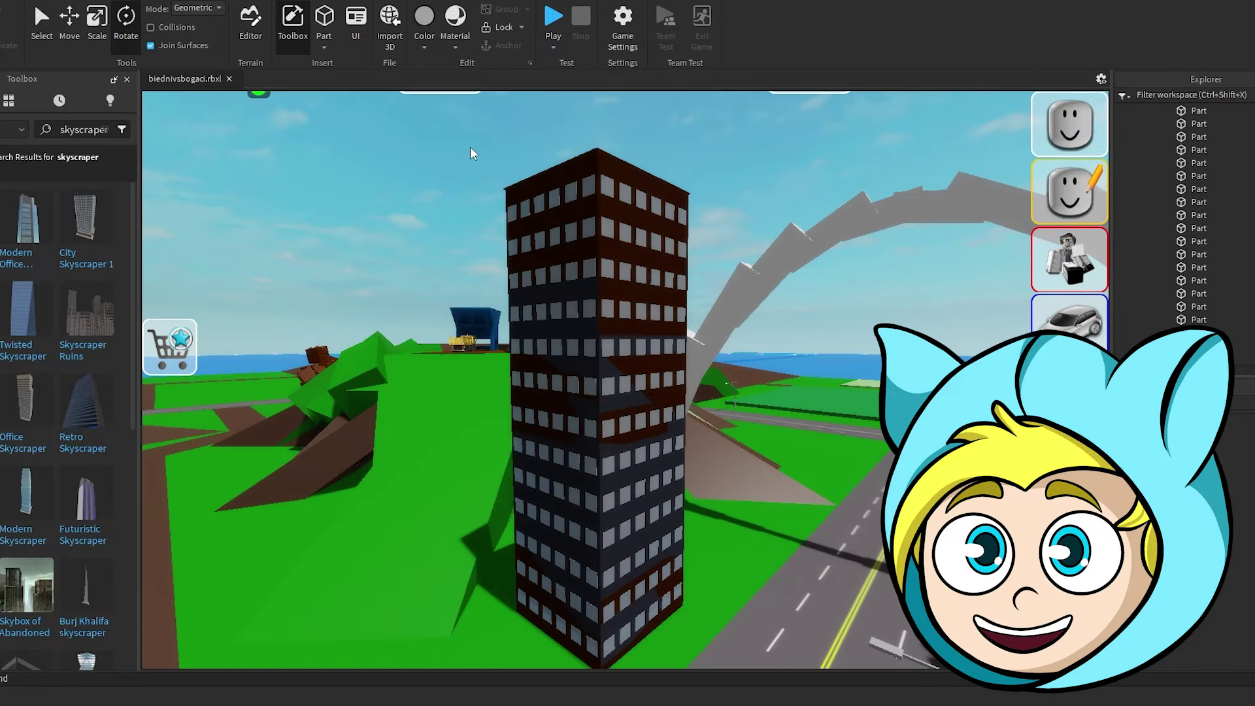
key("w")
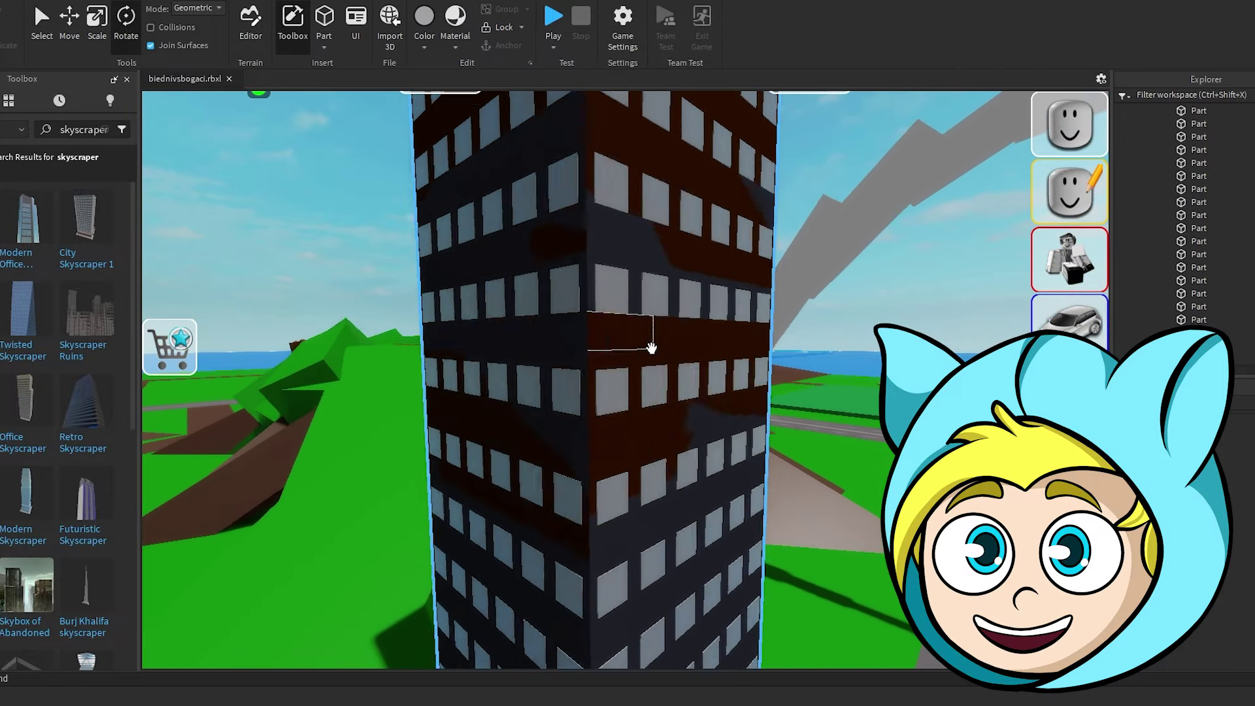
left_click_drag(677, 363, 599, 201)
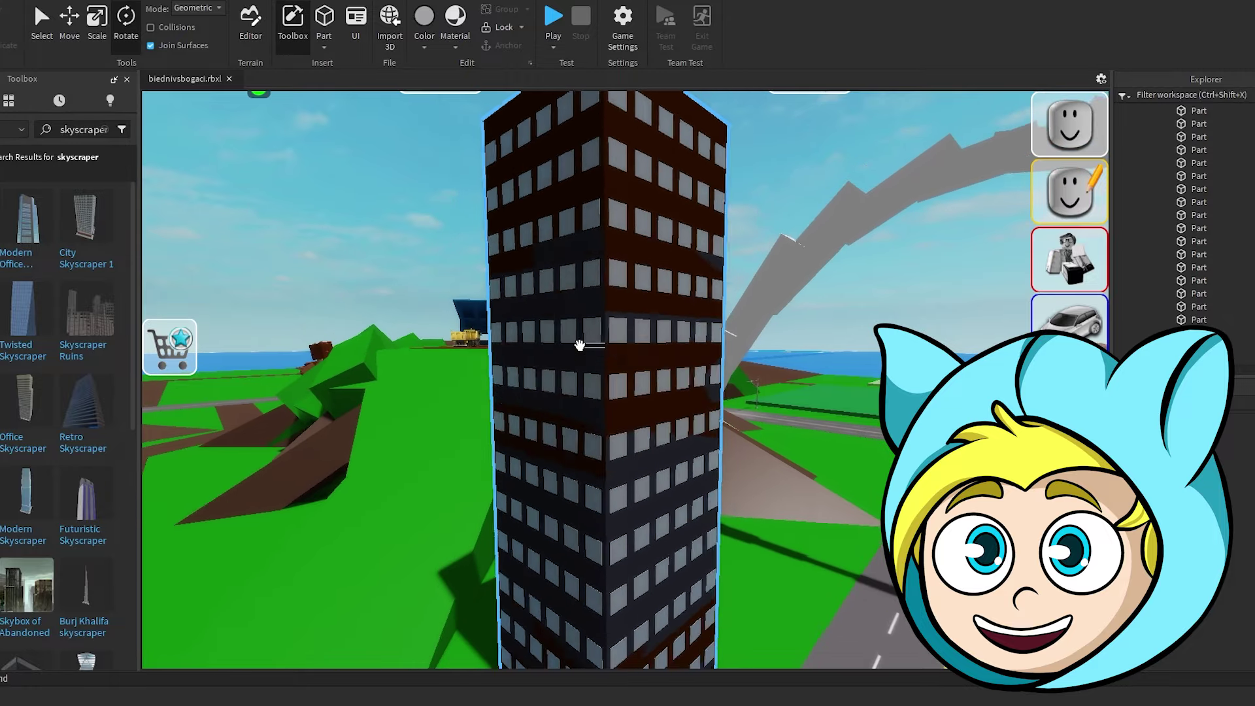
scroll(745, 132, "up", 5)
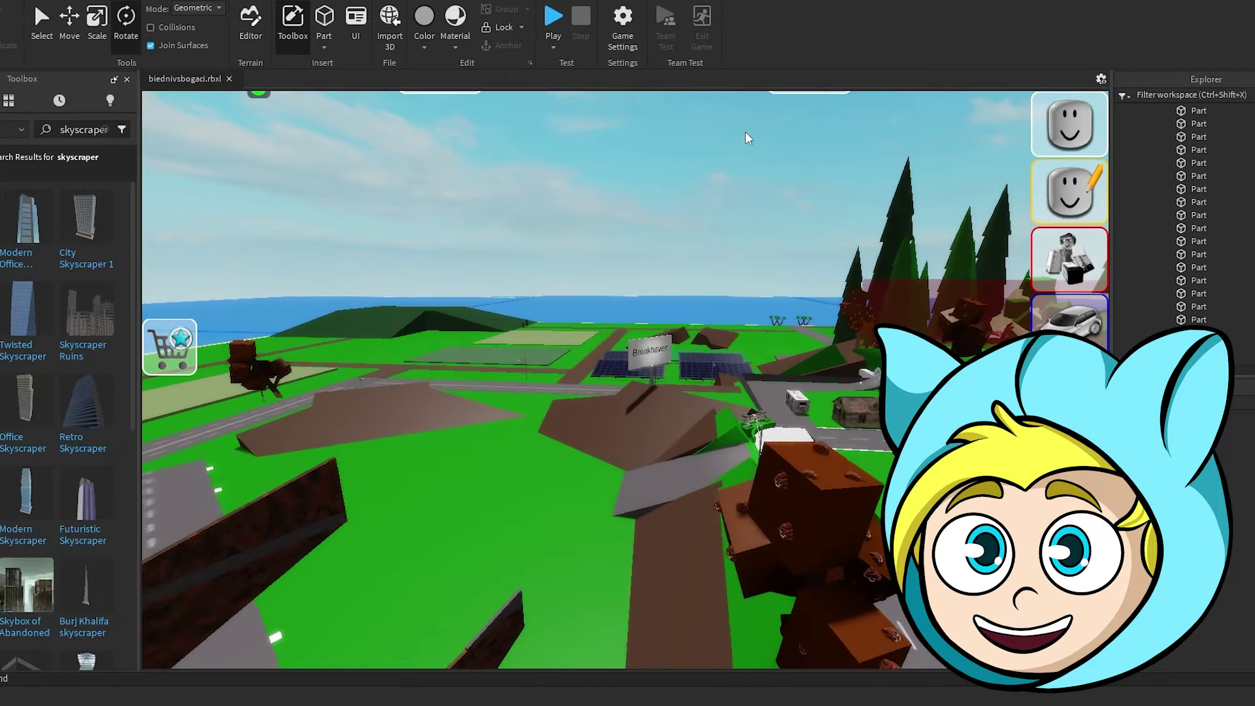
Step: Add a ruined grey skyscraper with rusty brown sections beside the far end of the poor district's runway
right_click_drag(745, 132, 747, 136)
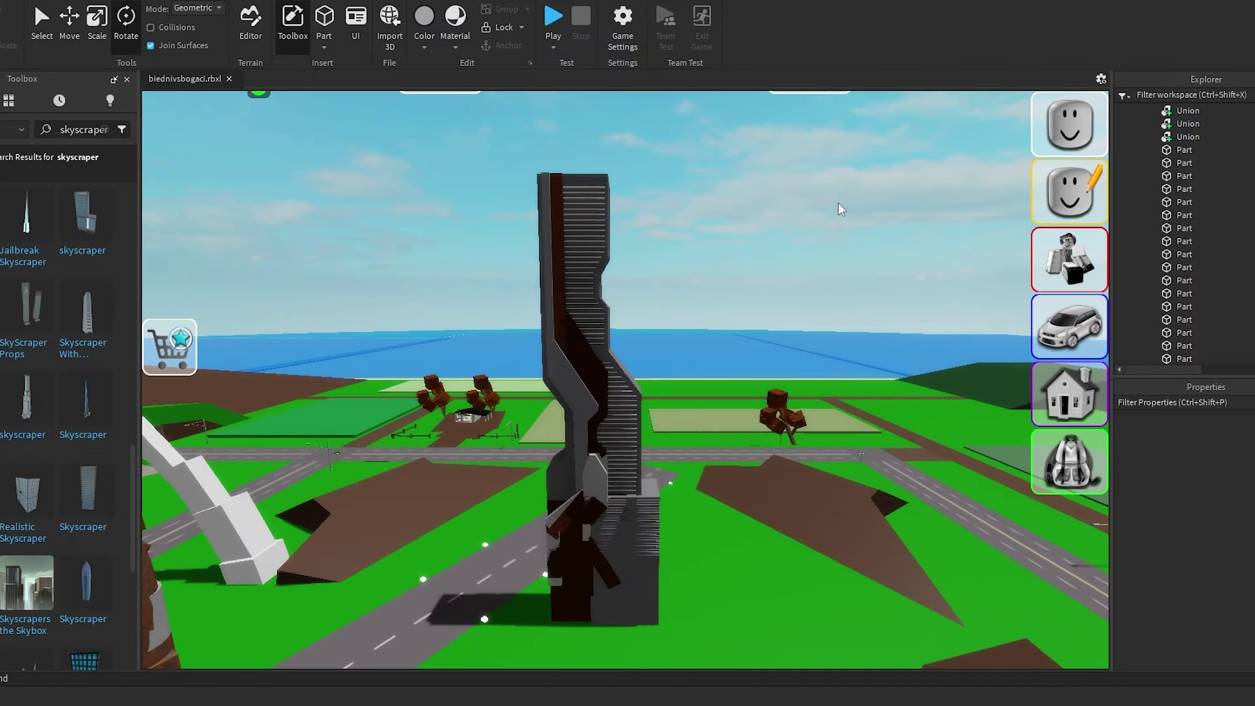
key("w")
key("s")
right_click_drag(725, 218, 700, 275)
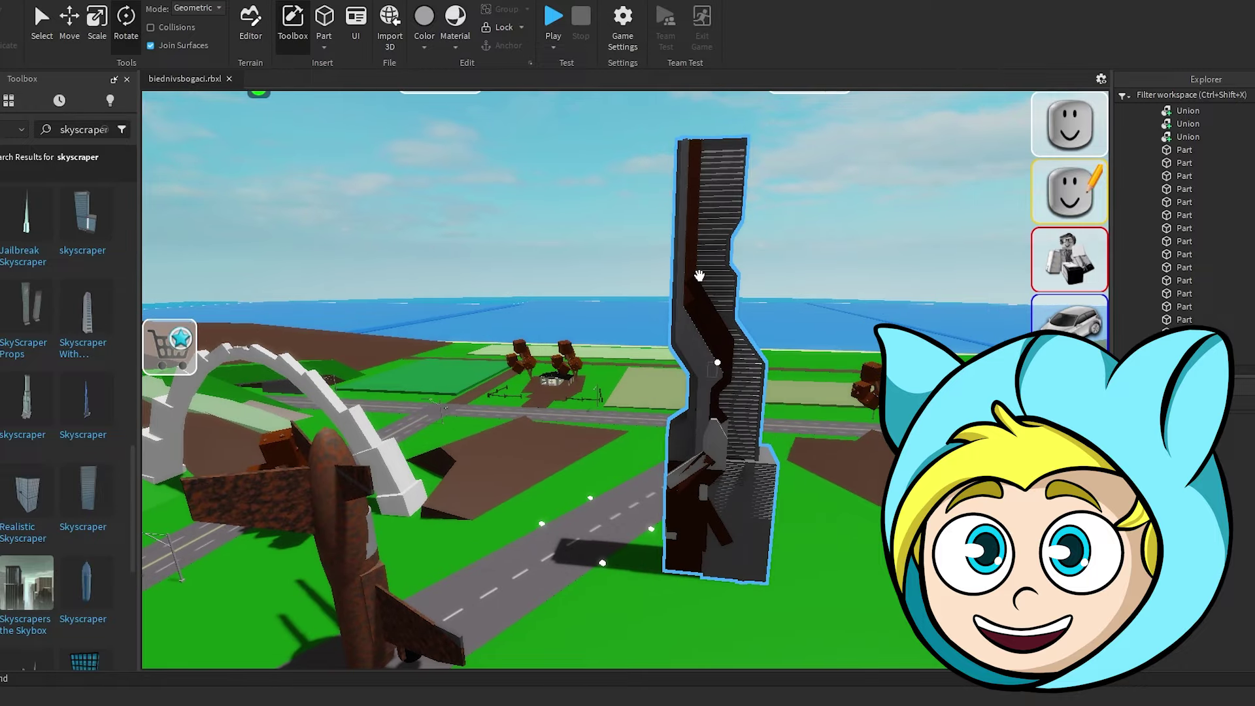
key("w")
key("d")
key("w")
key("d")
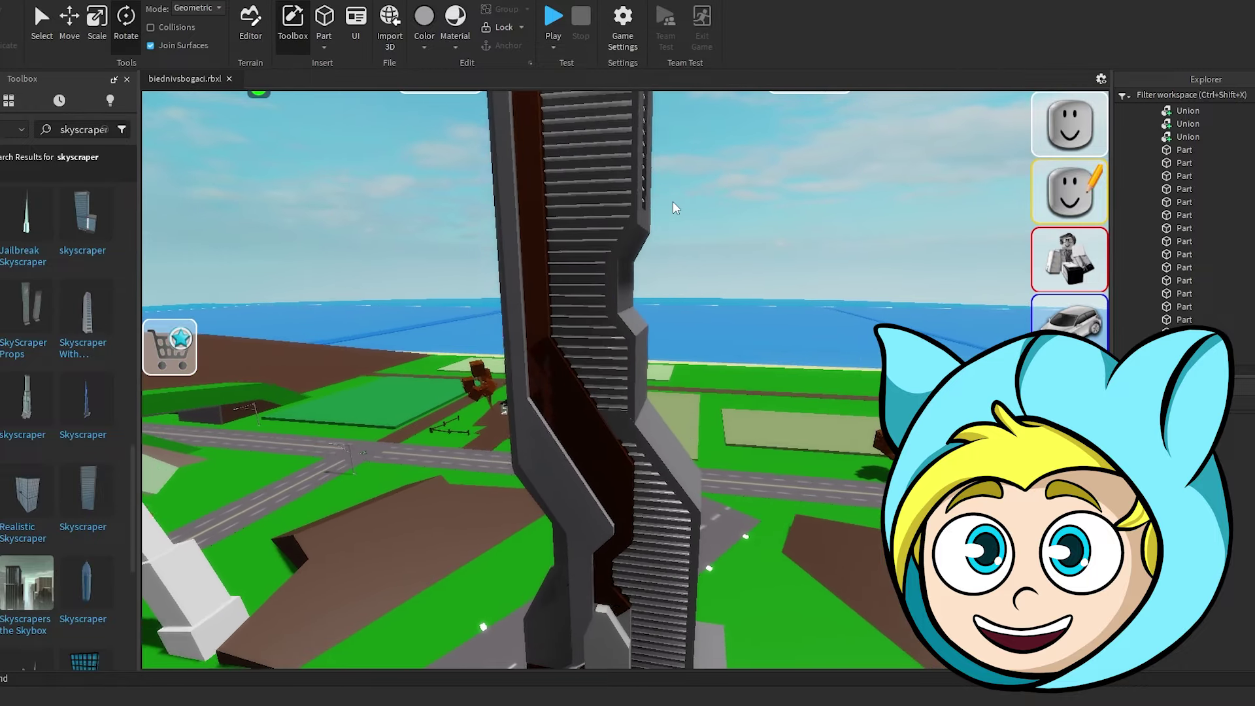
key("s")
right_click_drag(672, 201, 673, 201)
Step: Place a glass office tower at the foot of the dump hill and give its upper floors rusty frames
key("a")
key("w")
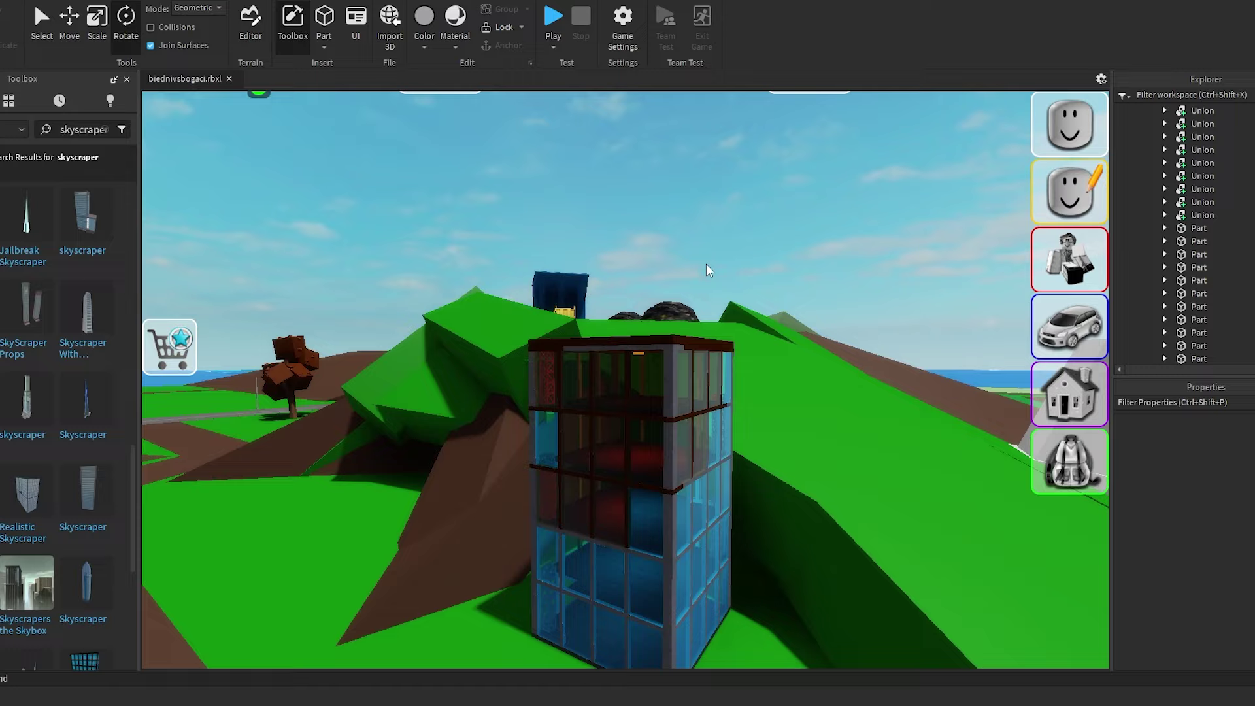
key("w")
right_click_drag(706, 264, 590, 281)
key("s")
key("w")
key("s")
scroll(586, 279, "down", 10)
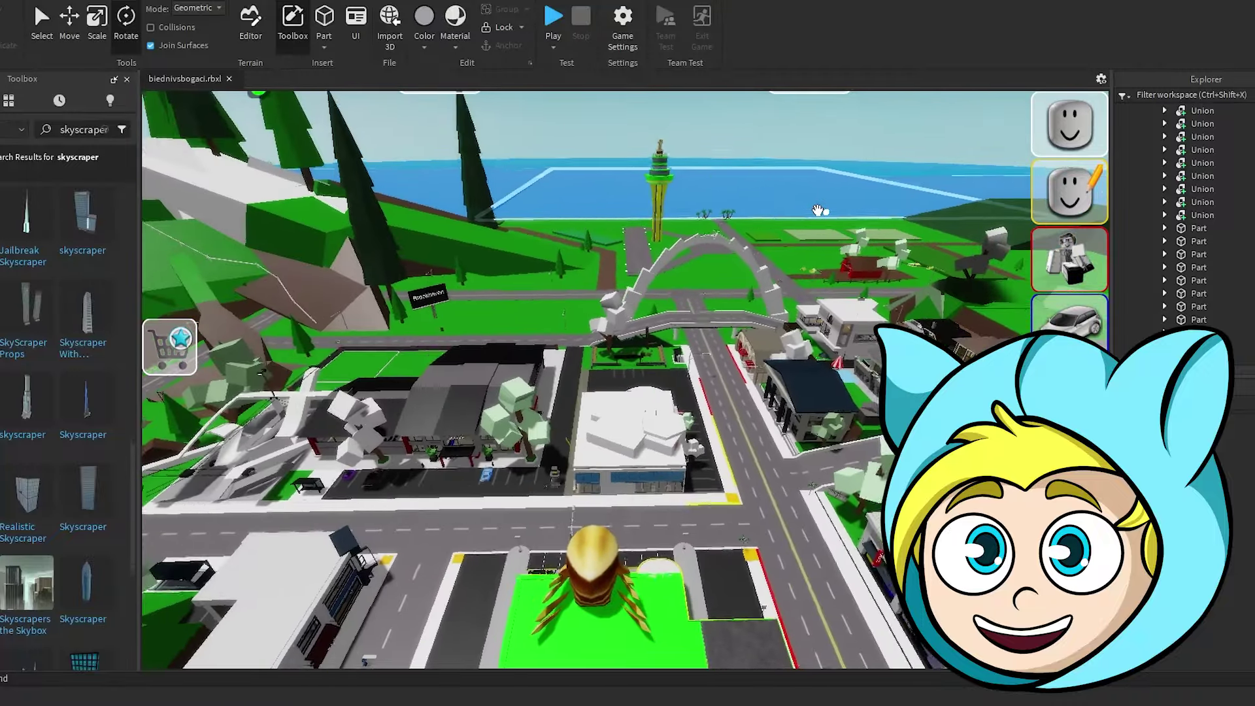
Step: Place the tall twisted glass skyscraper with a gold-trimmed spire in the rich district, behind the black-roofed buildings
right_click_drag(818, 210, 800, 208)
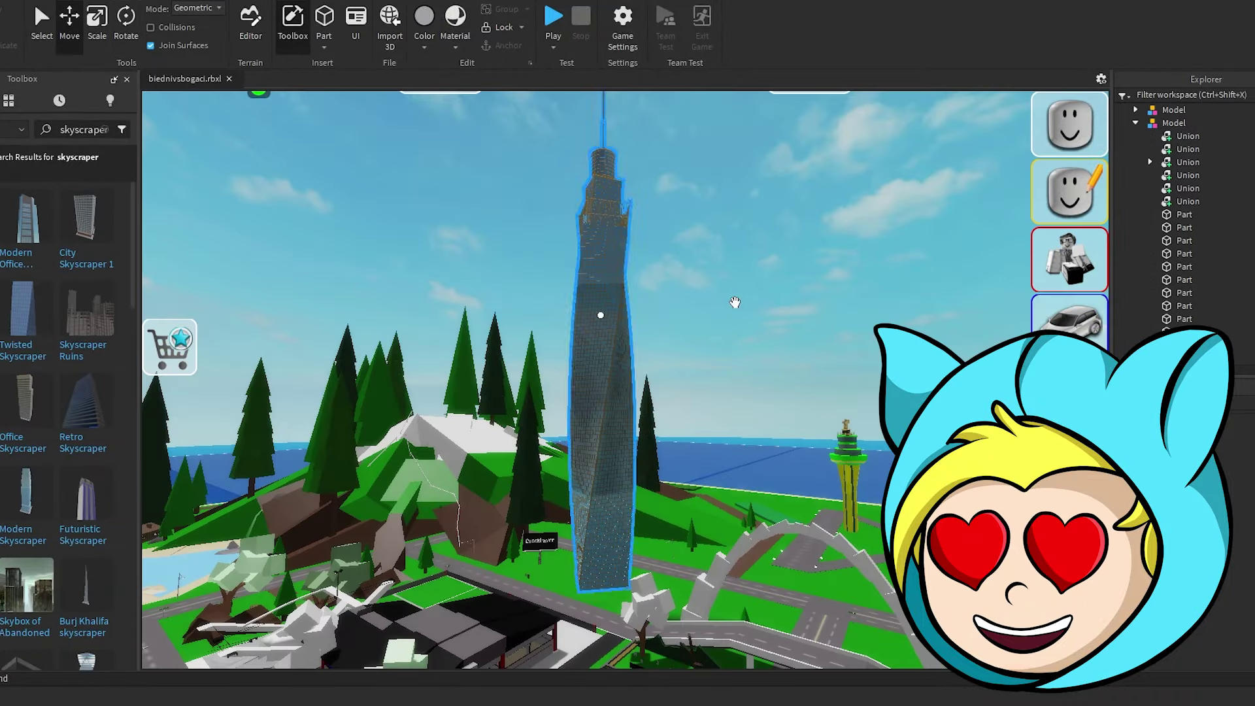
left_click(768, 291)
scroll(716, 298, "up", 2)
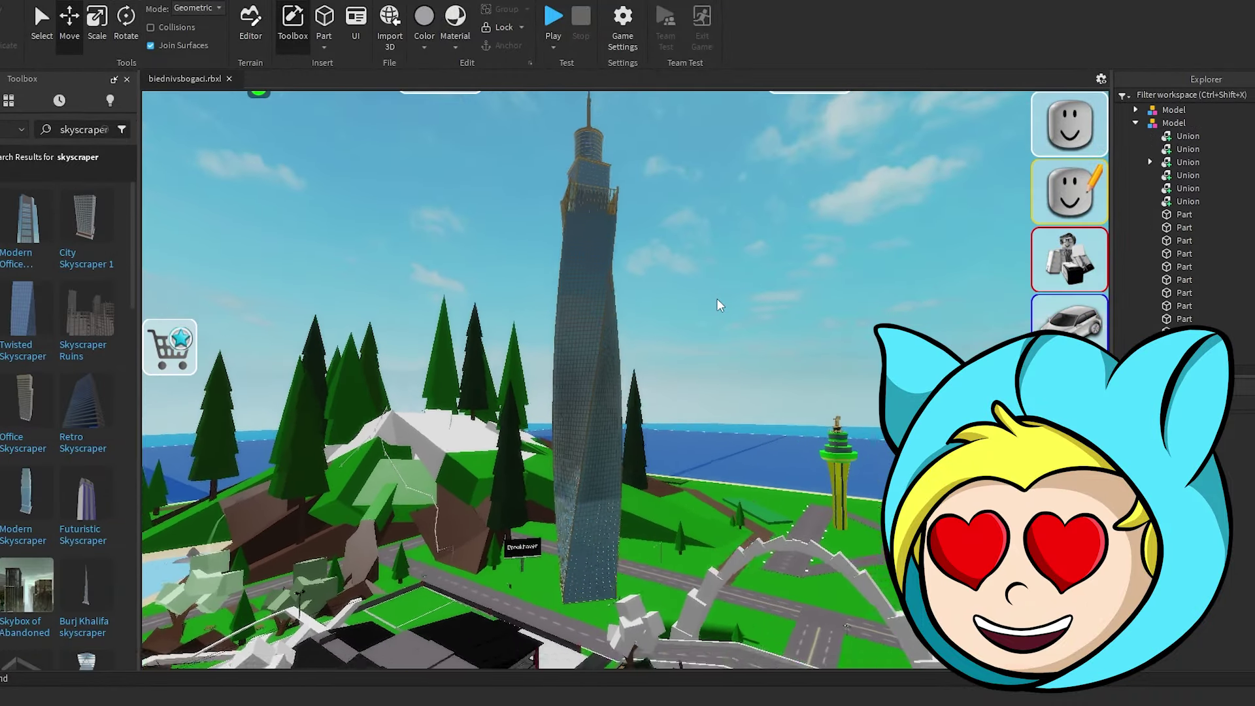
right_click_drag(641, 267, 640, 268)
key("w")
right_click_drag(640, 457, 696, 219)
right_click_drag(470, 391, 469, 390)
Step: Place the Retro Skyscraper from the Toolbox beside the crossroads near the rich district's green hills
right_click_drag(655, 253, 654, 253)
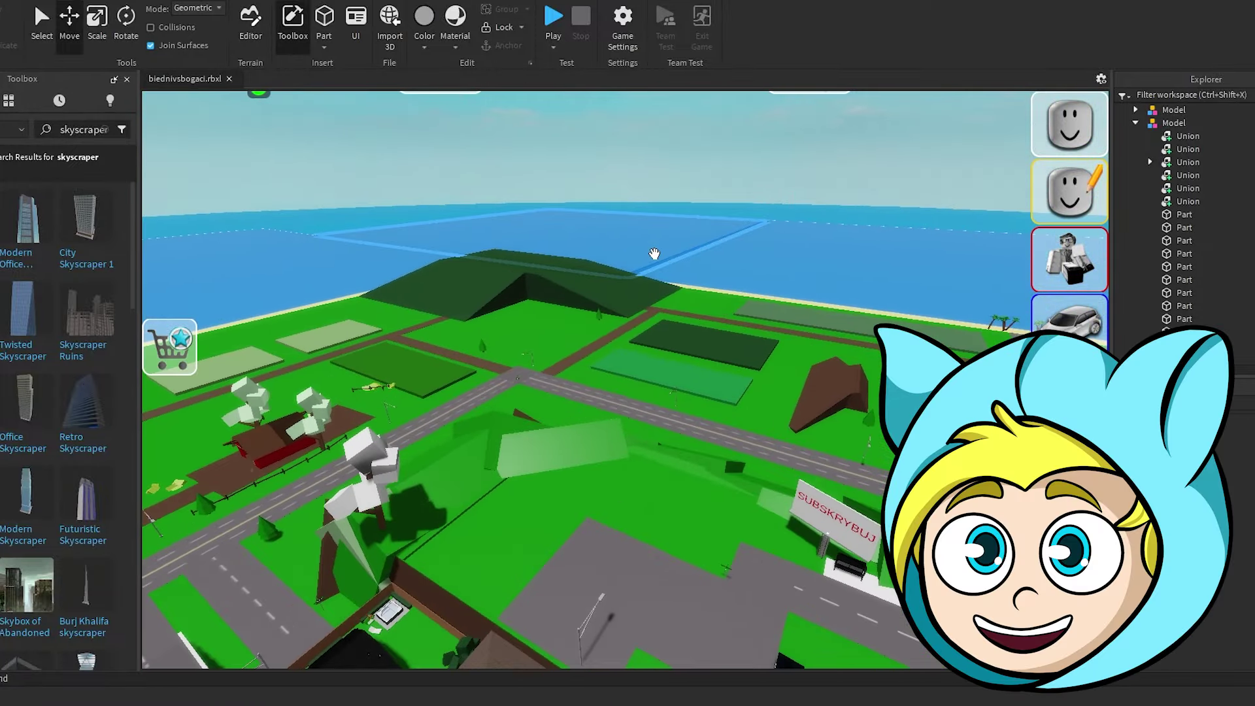
scroll(656, 254, "up", 3)
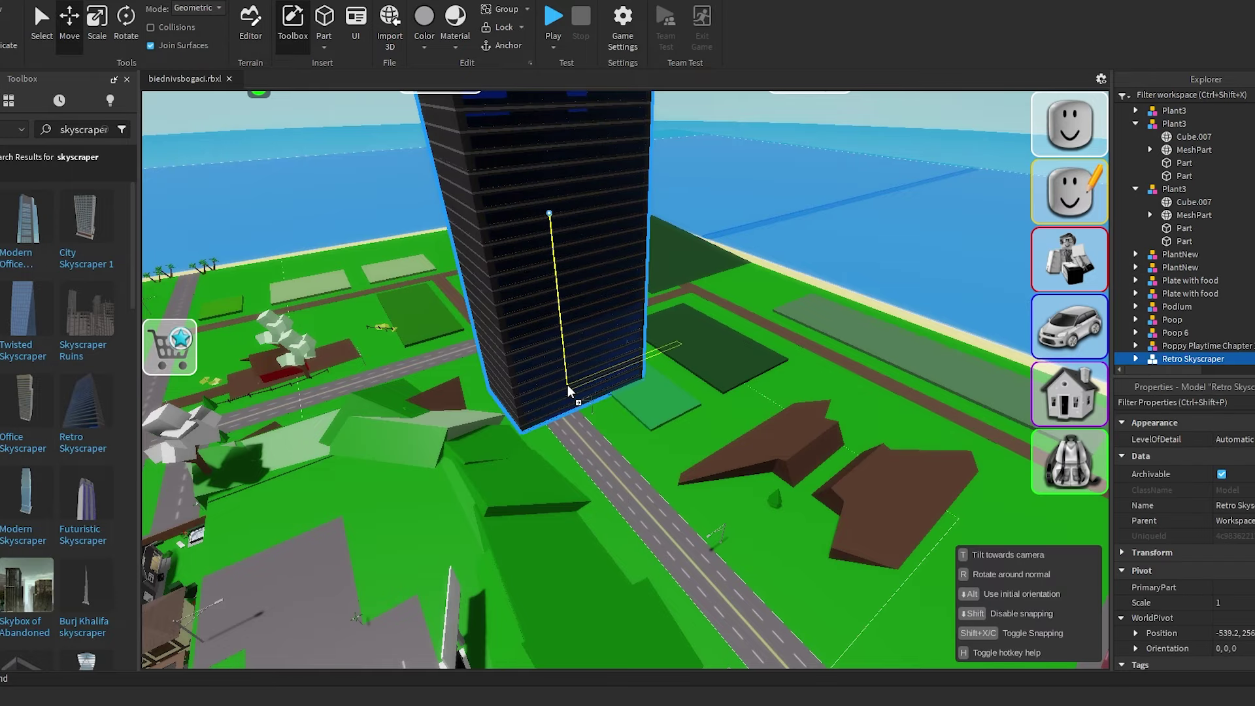
right_click_drag(575, 373, 577, 366)
left_click(709, 253)
right_click_drag(707, 252, 707, 253)
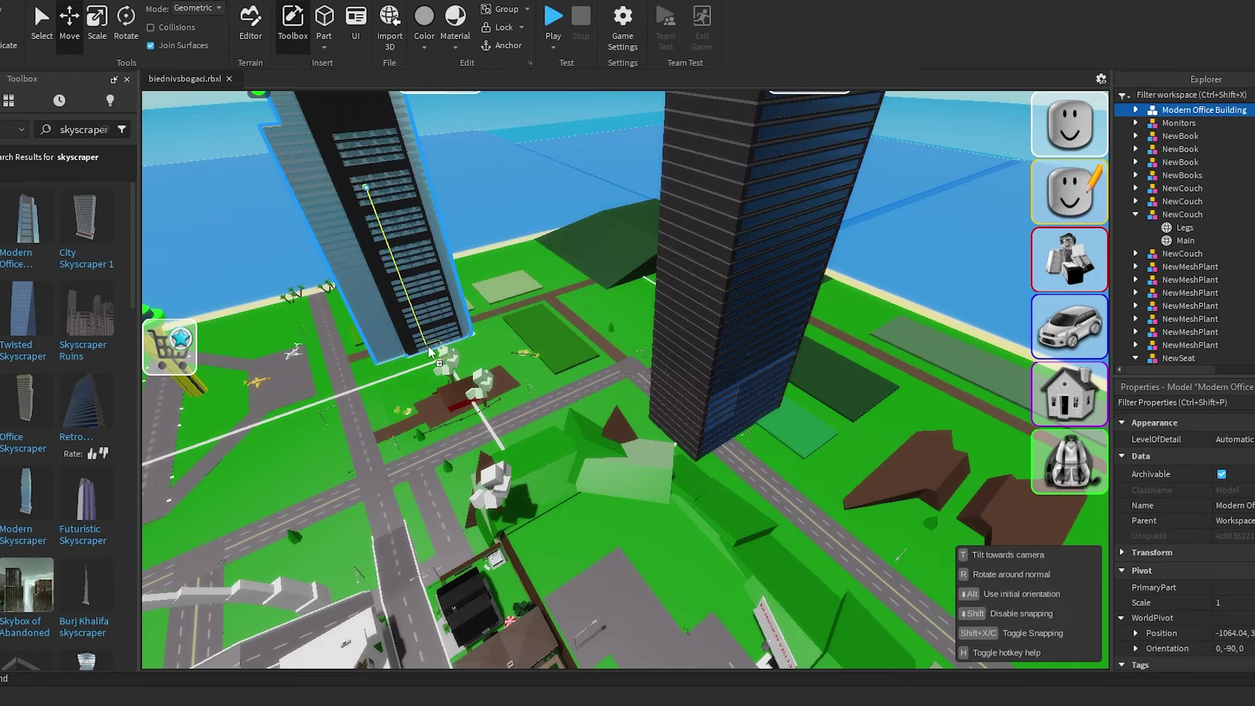
Step: Place the Modern Office Building from the Toolbox on the grass behind the rich district's red barn
left_click_drag(429, 352, 433, 348)
right_click_drag(521, 321, 520, 330)
left_click(579, 329)
key("f")
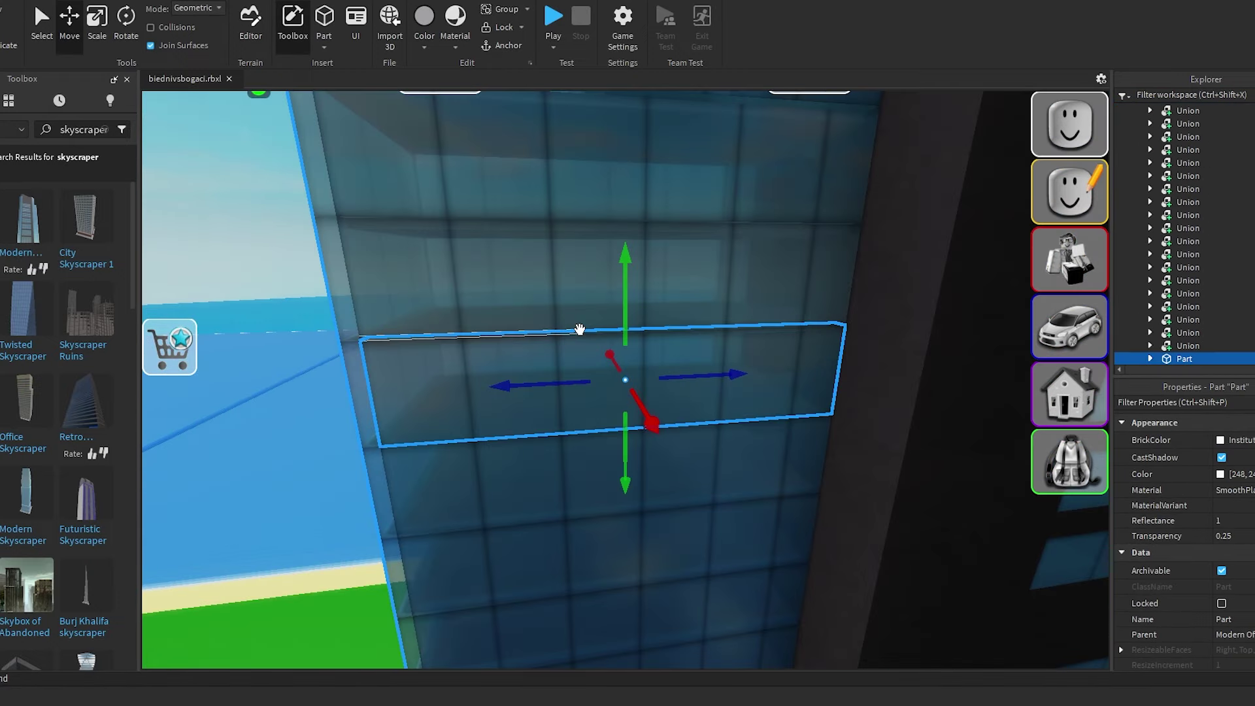
Step: Add the unfinished skyscraper with its yellow crane from the Toolbox to the rich district, between the red barn and the arch
scroll(542, 341, "down", 5)
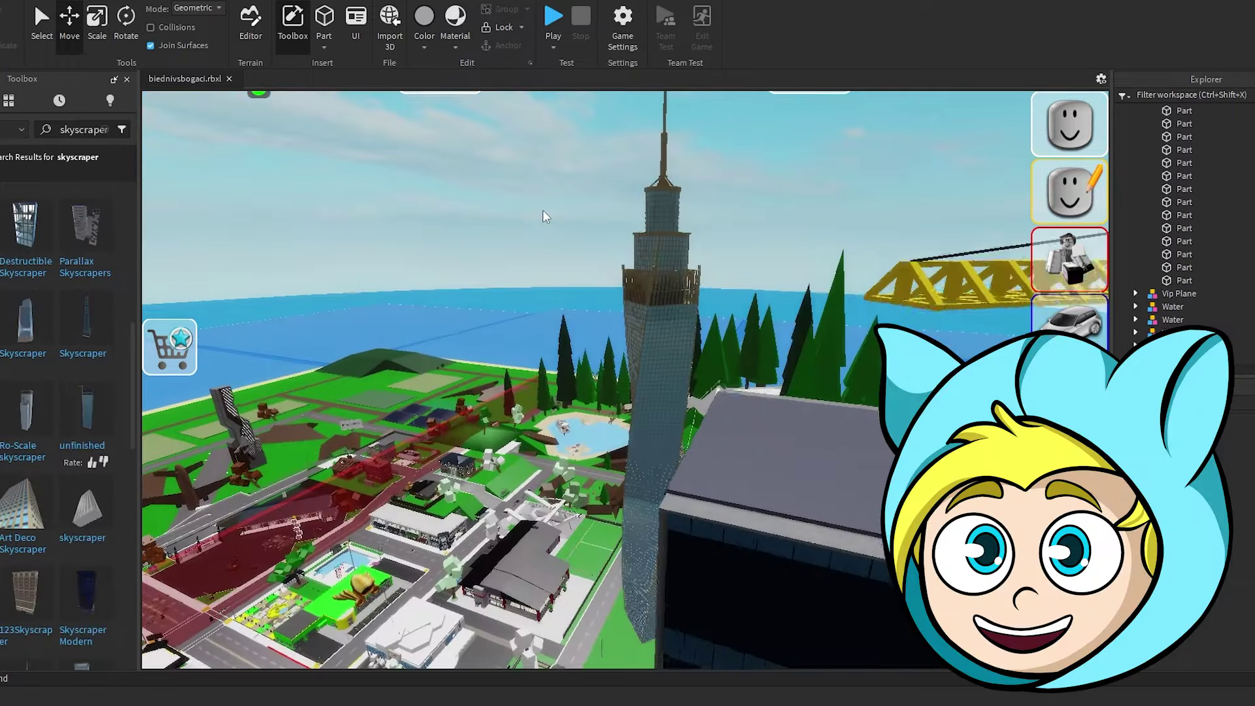
right_click_drag(542, 210, 571, 186)
key("s")
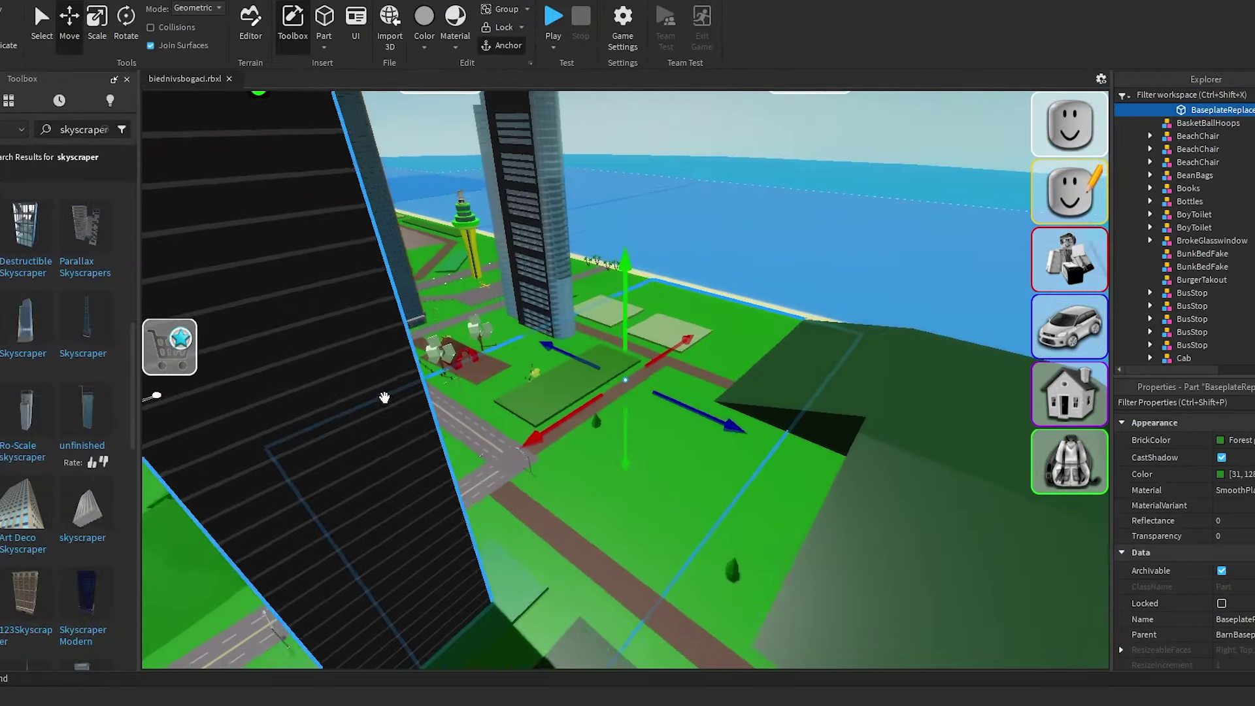
right_click_drag(383, 395, 384, 395)
right_click_drag(644, 199, 646, 207)
left_click(646, 201)
key("d")
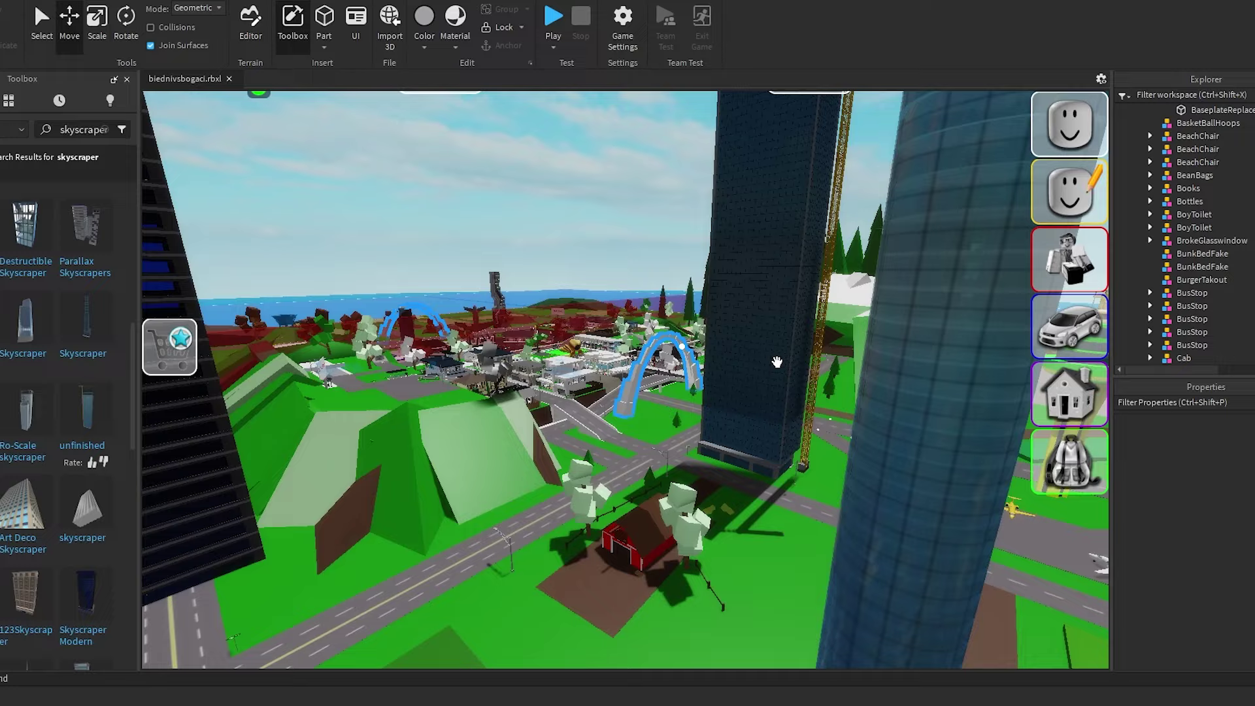
Step: Build a brown wooden pier from the beach out over the water, with copied support posts under its deck
right_click_drag(776, 359, 776, 359)
right_click_drag(620, 298, 600, 298)
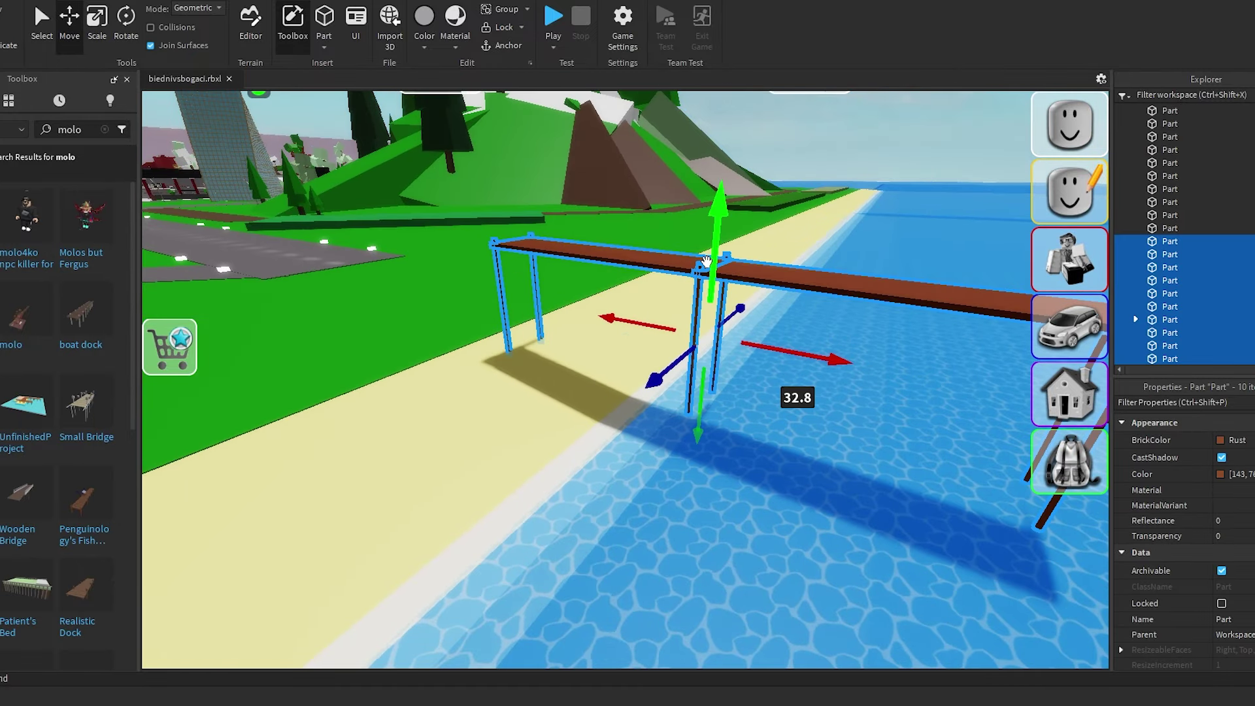
right_click_drag(705, 369, 695, 159)
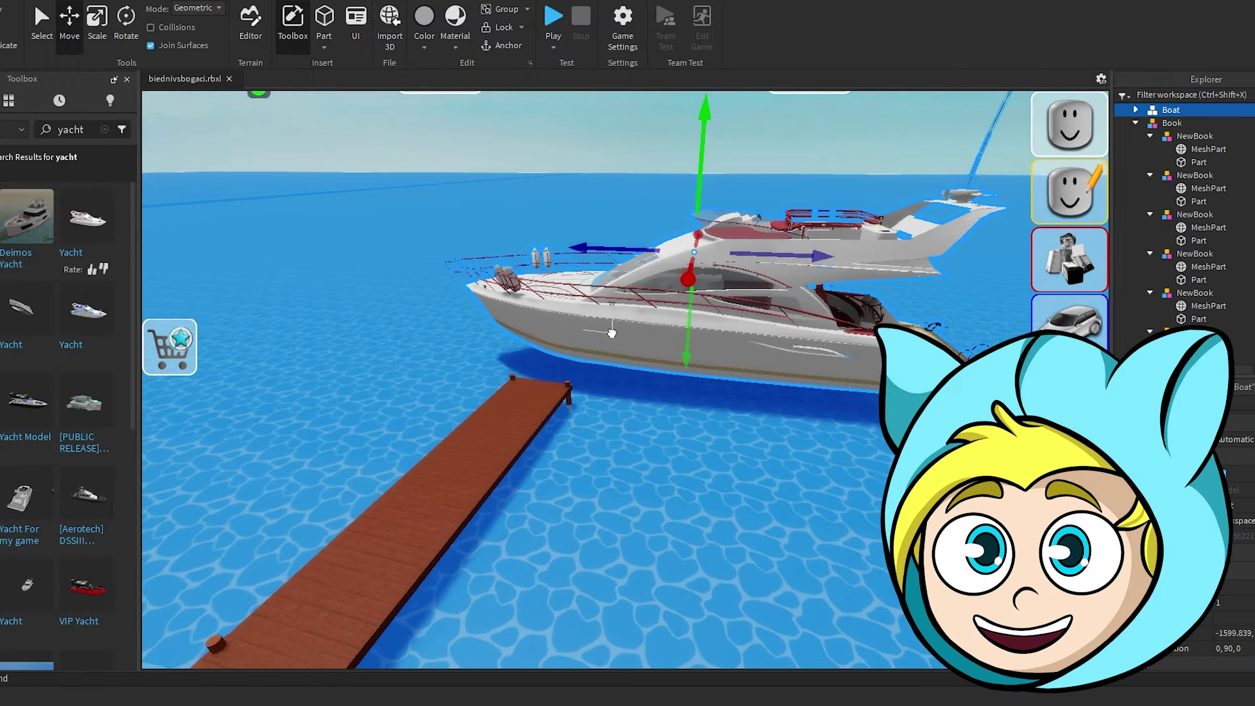
Step: Place the white motor yacht with red trim from the Toolbox in the water by the end of the wooden pier
left_click_drag(250, 406, 303, 372)
scroll(302, 371, "up", 3)
right_click_drag(303, 371, 347, 367)
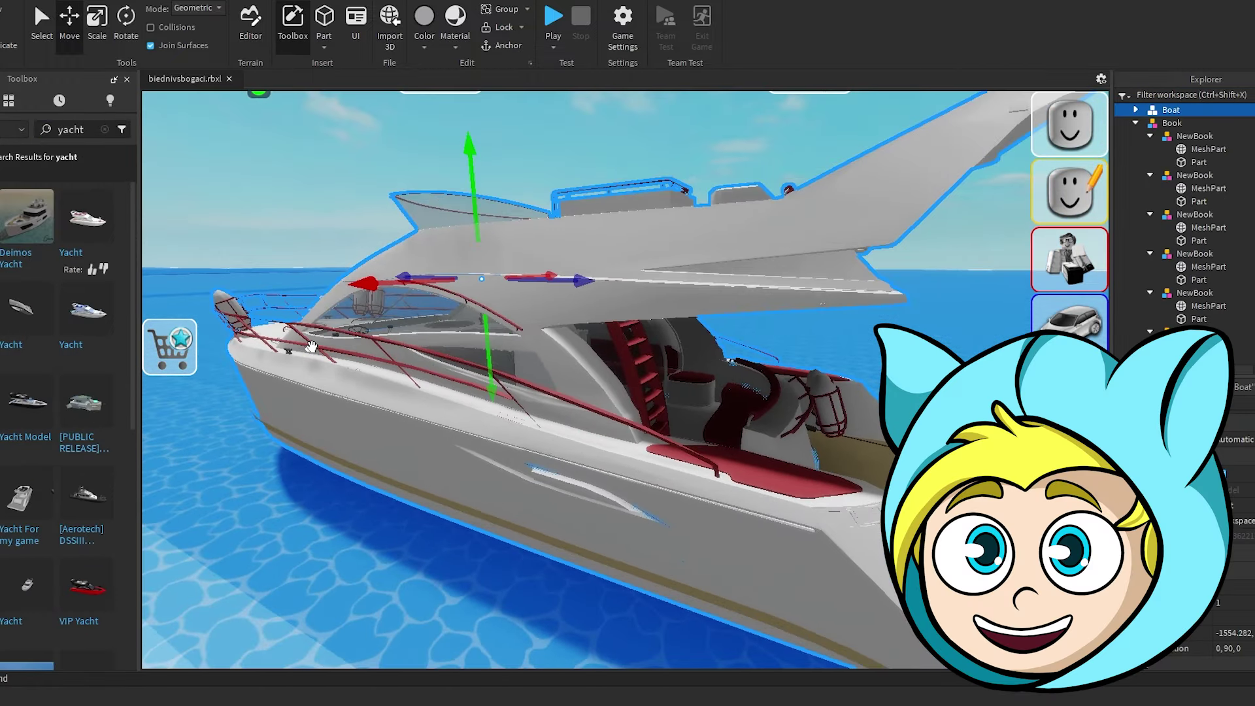
scroll(346, 367, "down", 4)
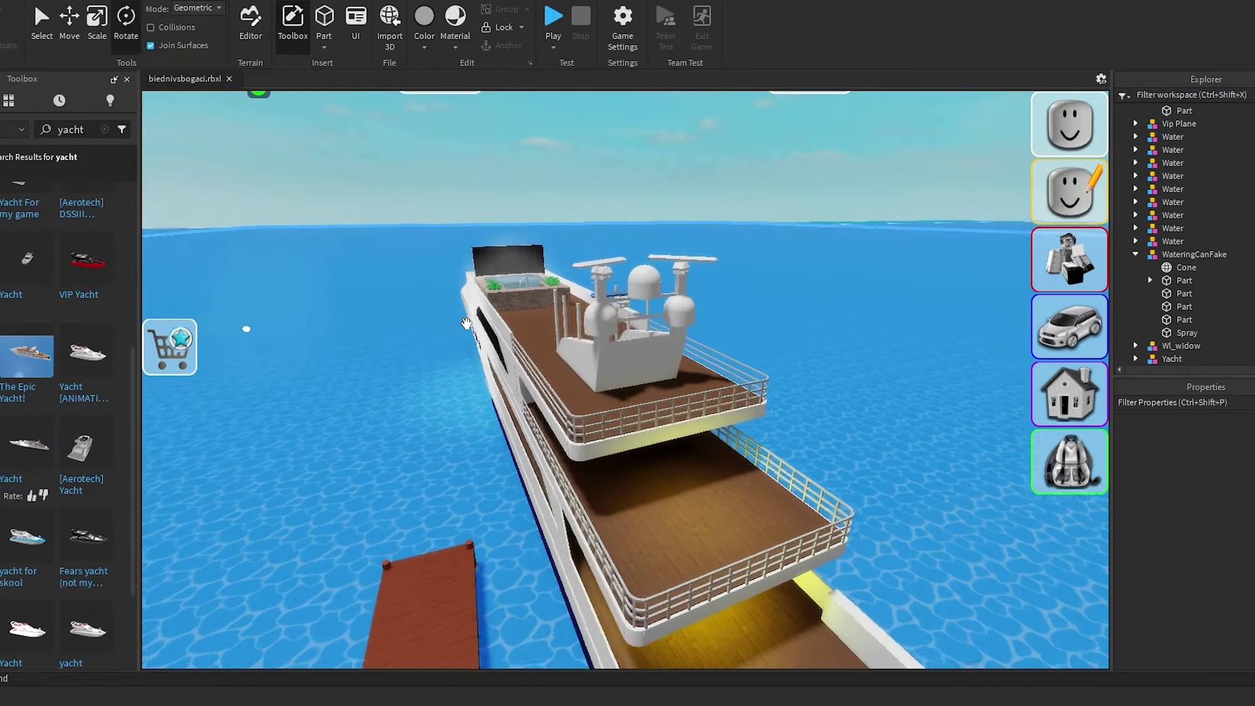
Step: Place the large multi-deck yacht with wooden decks from the Toolbox in the water beside the wooden pier
key("w")
right_click_drag(466, 323, 493, 314)
key("w")
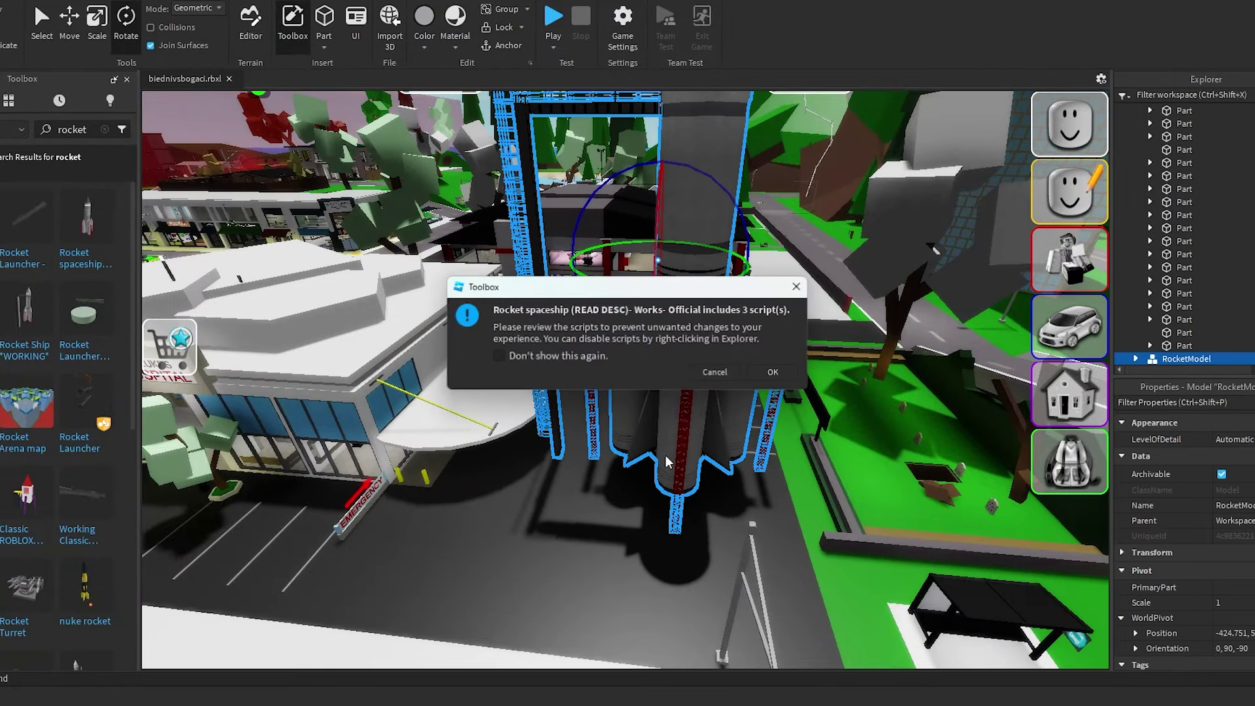
Step: Add the Rocket spaceship model from the Toolbox to the lot beside the hospital, accepting its included scripts
left_click(771, 379)
right_click_drag(725, 375, 594, 330)
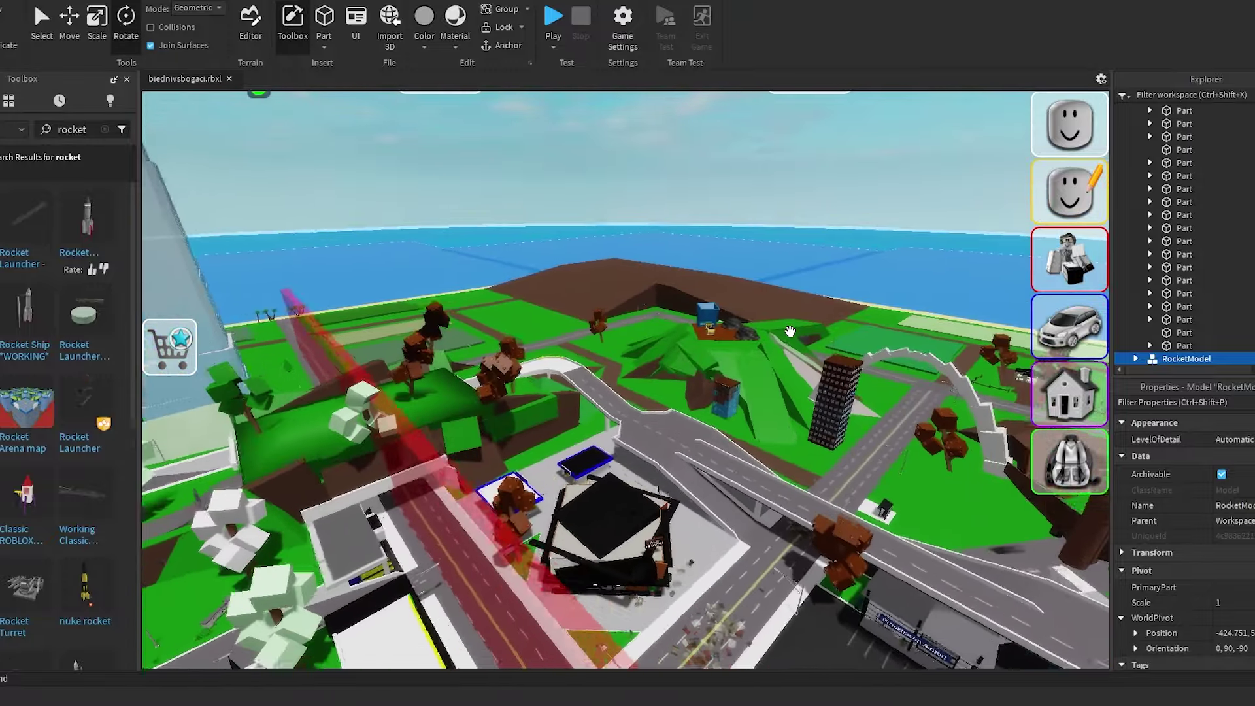
right_click_drag(790, 332, 790, 330)
right_click_drag(795, 220, 796, 220)
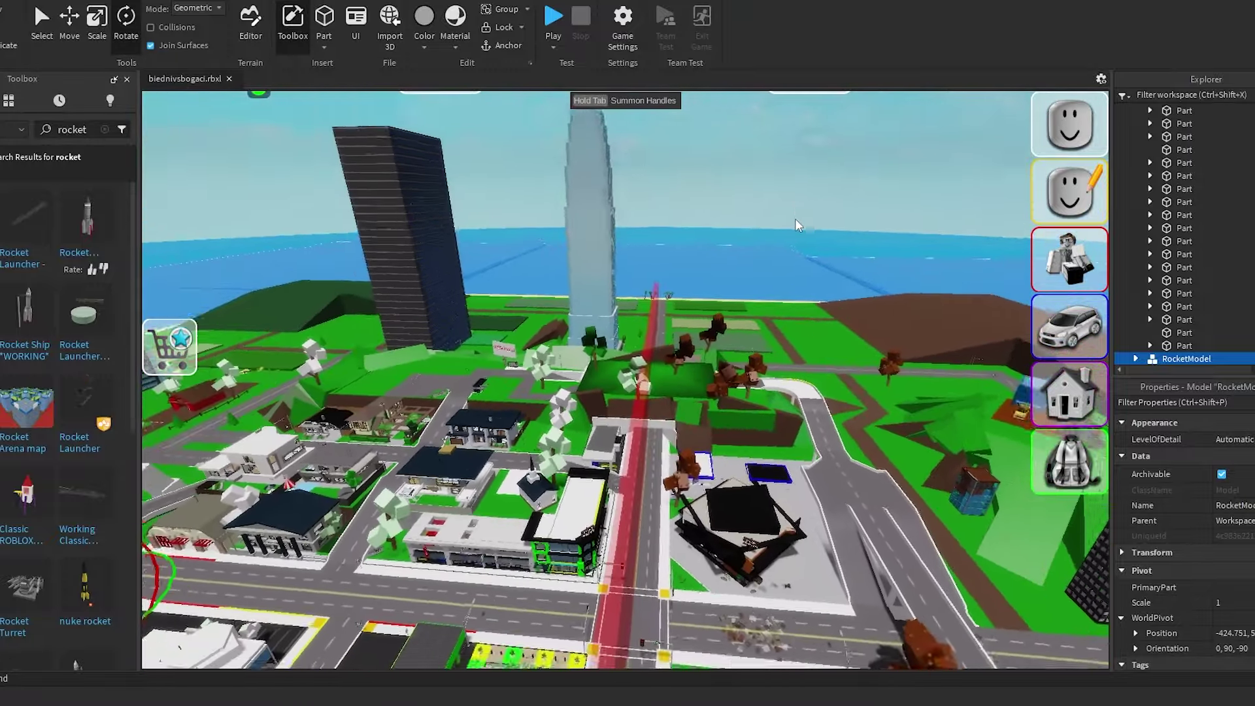
key("s")
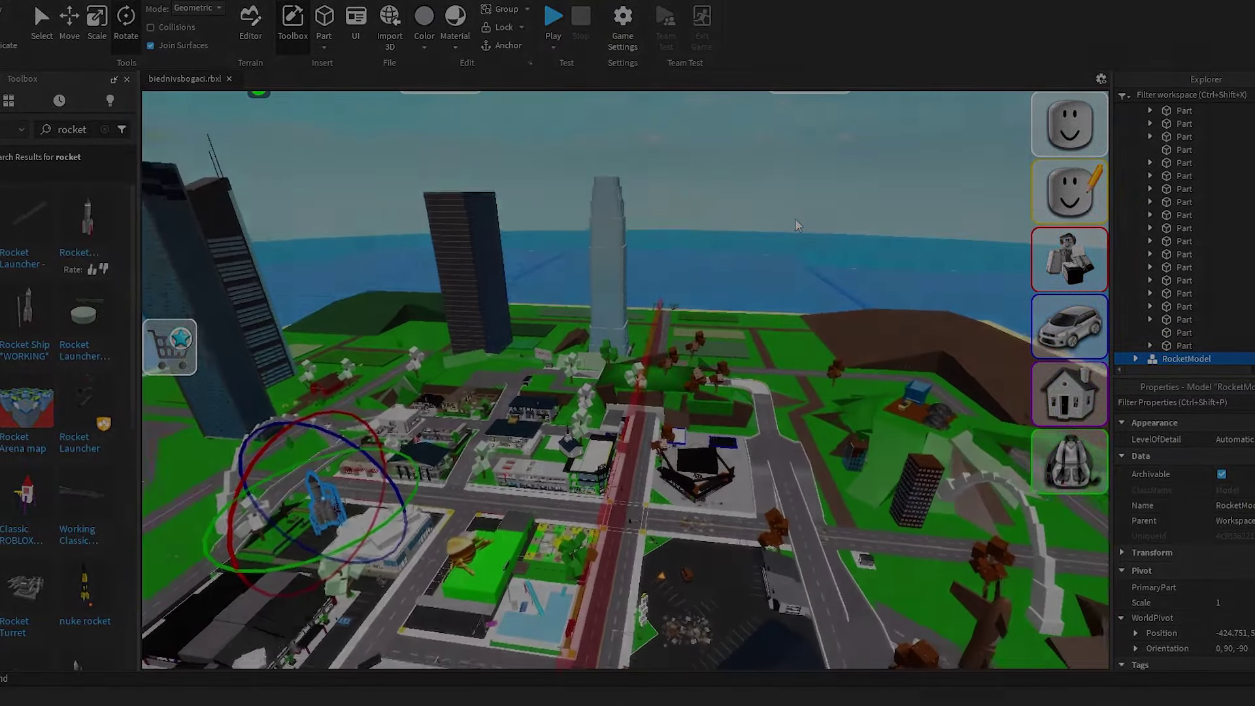